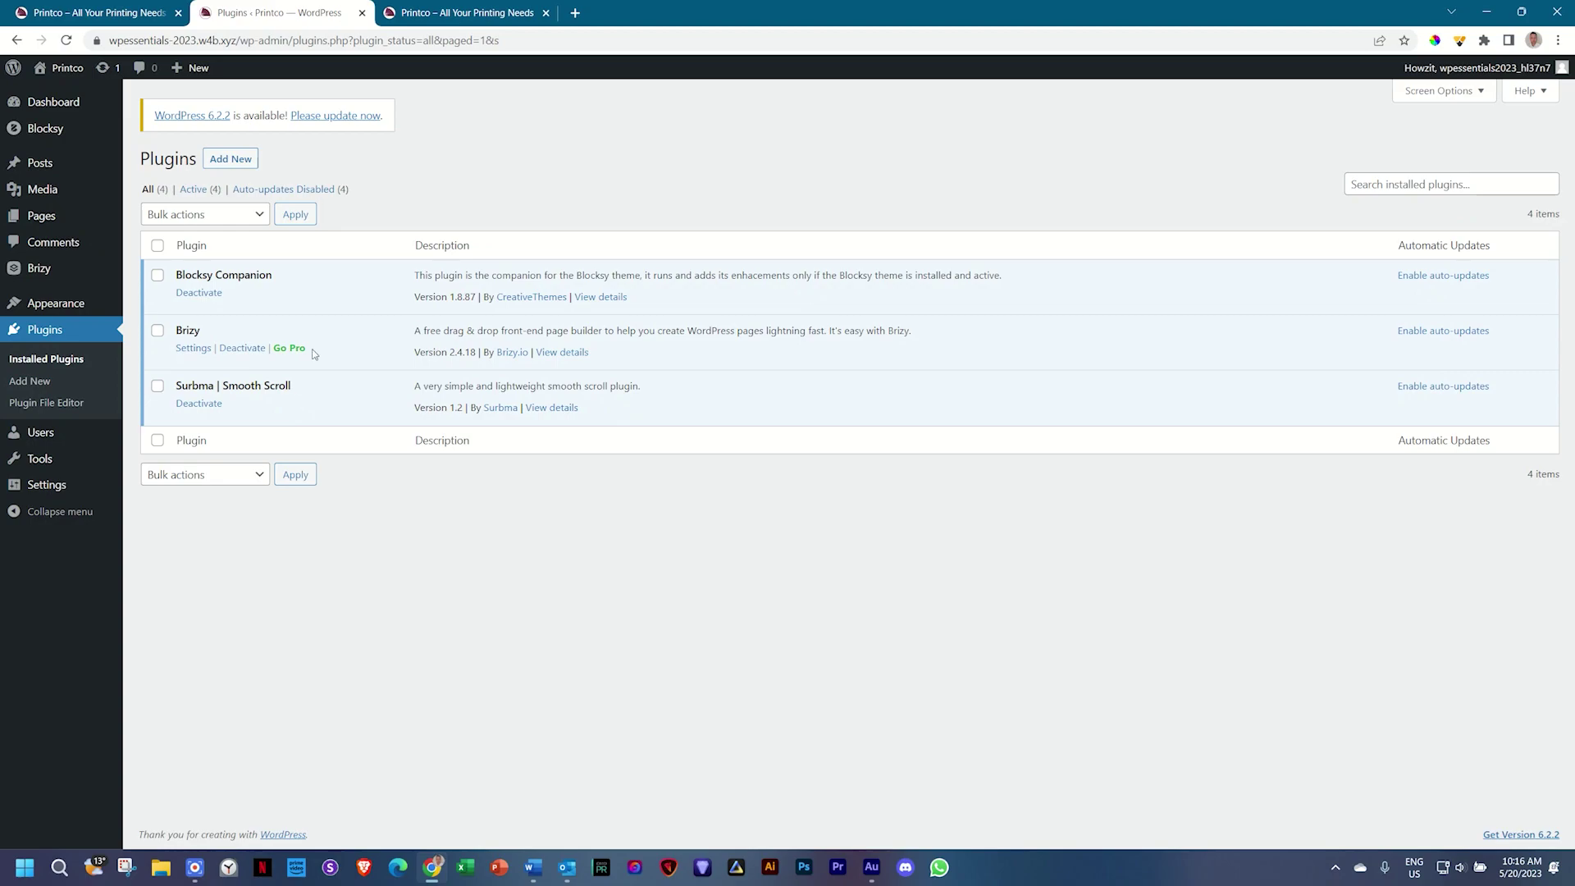
Check the live Printco homepage, then open the customizer's Header settings showing Logo and Menu 1.
click(443, 13)
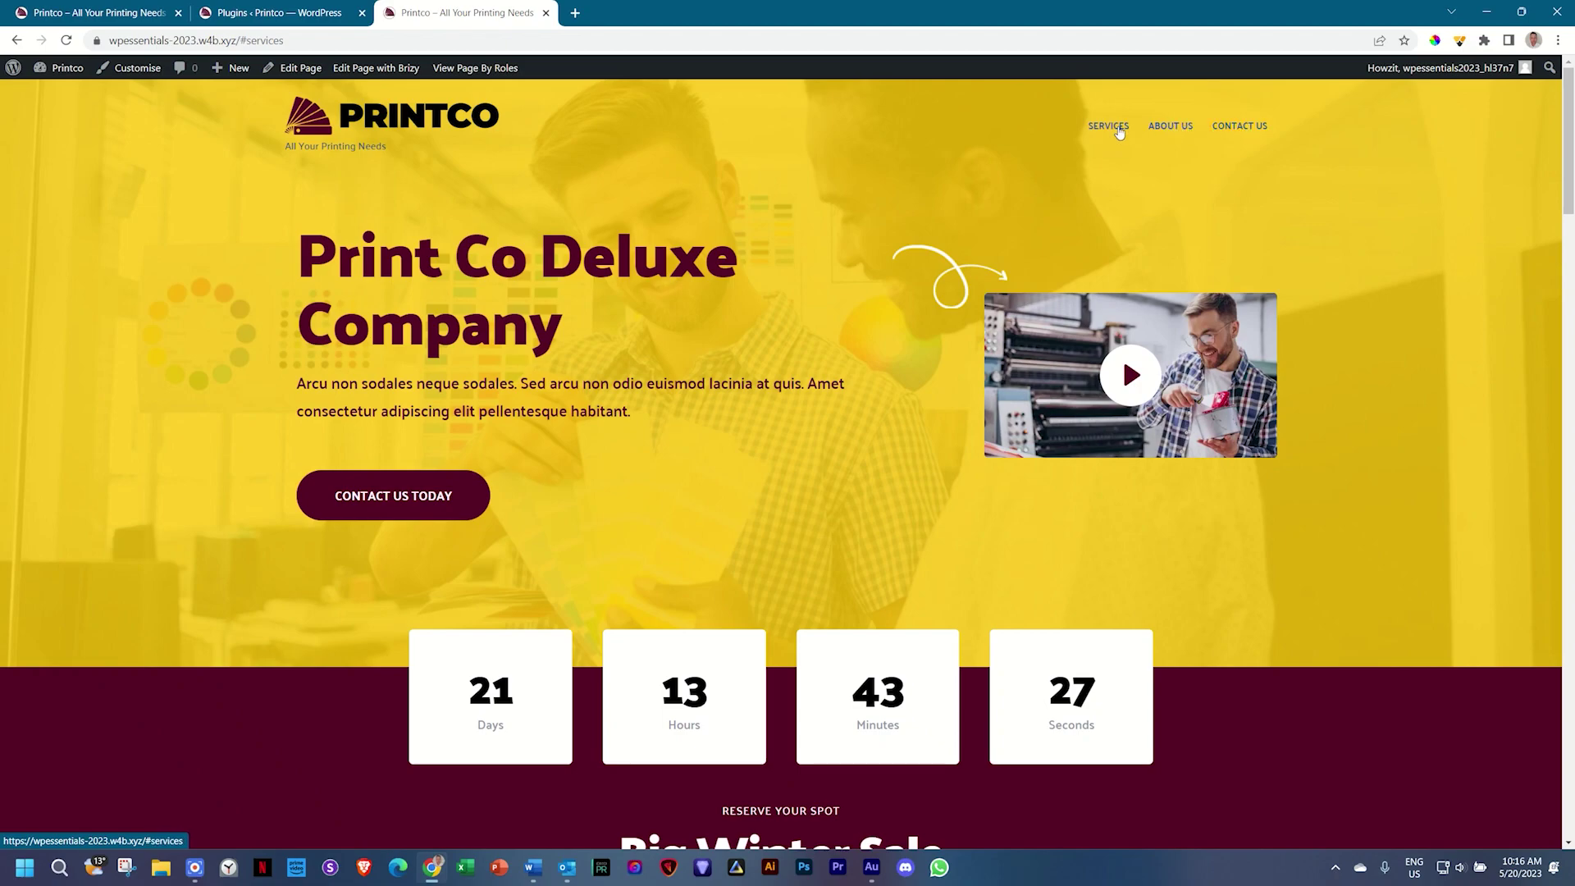
click(304, 17)
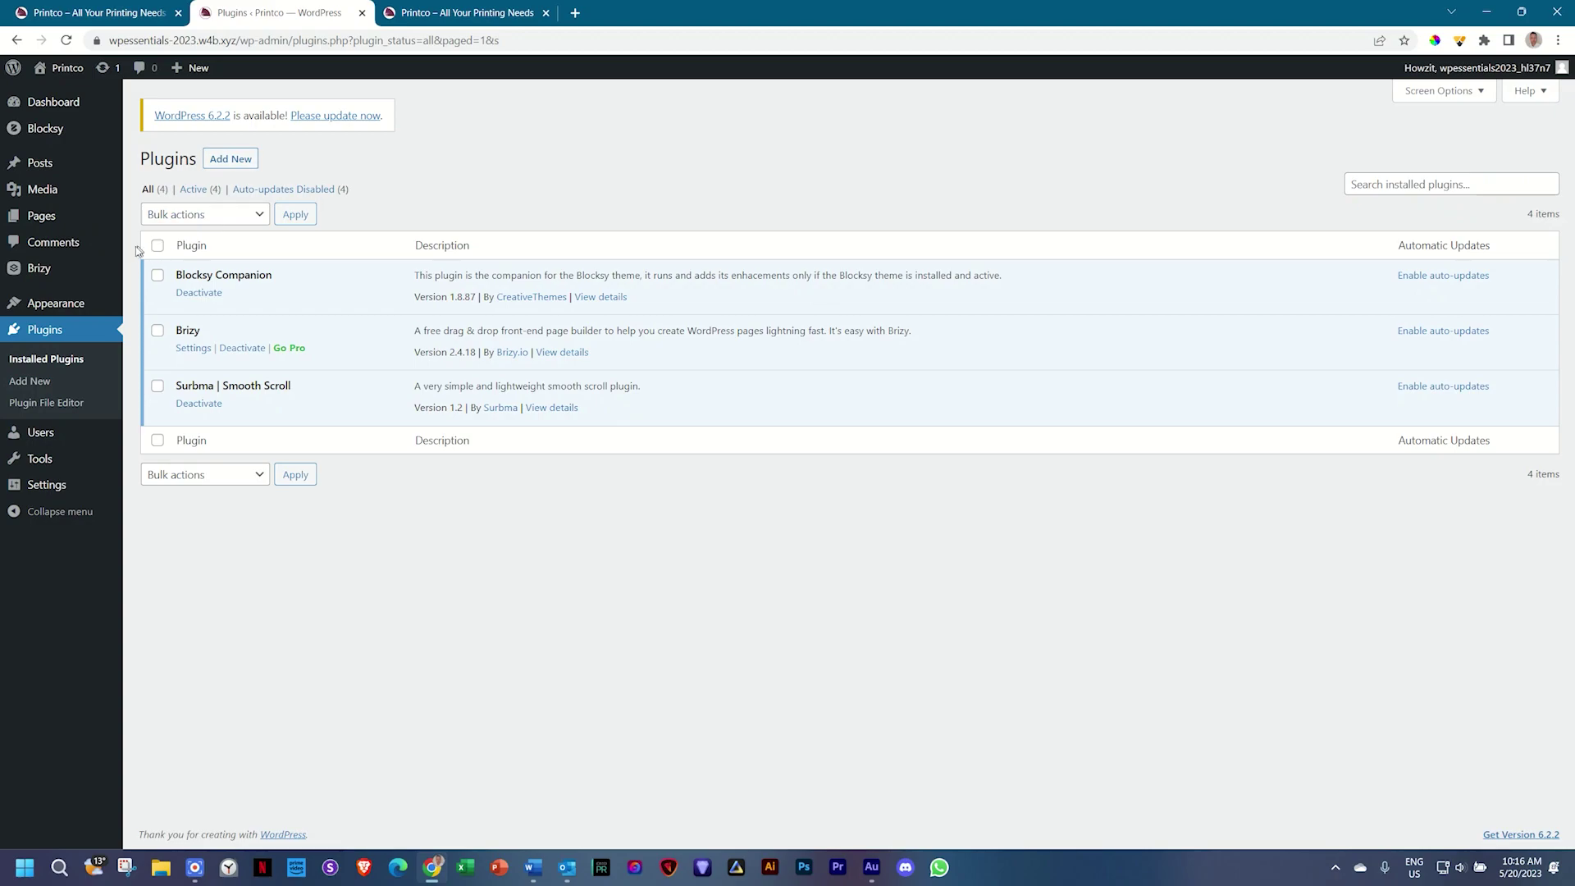
mouse_move(64, 305)
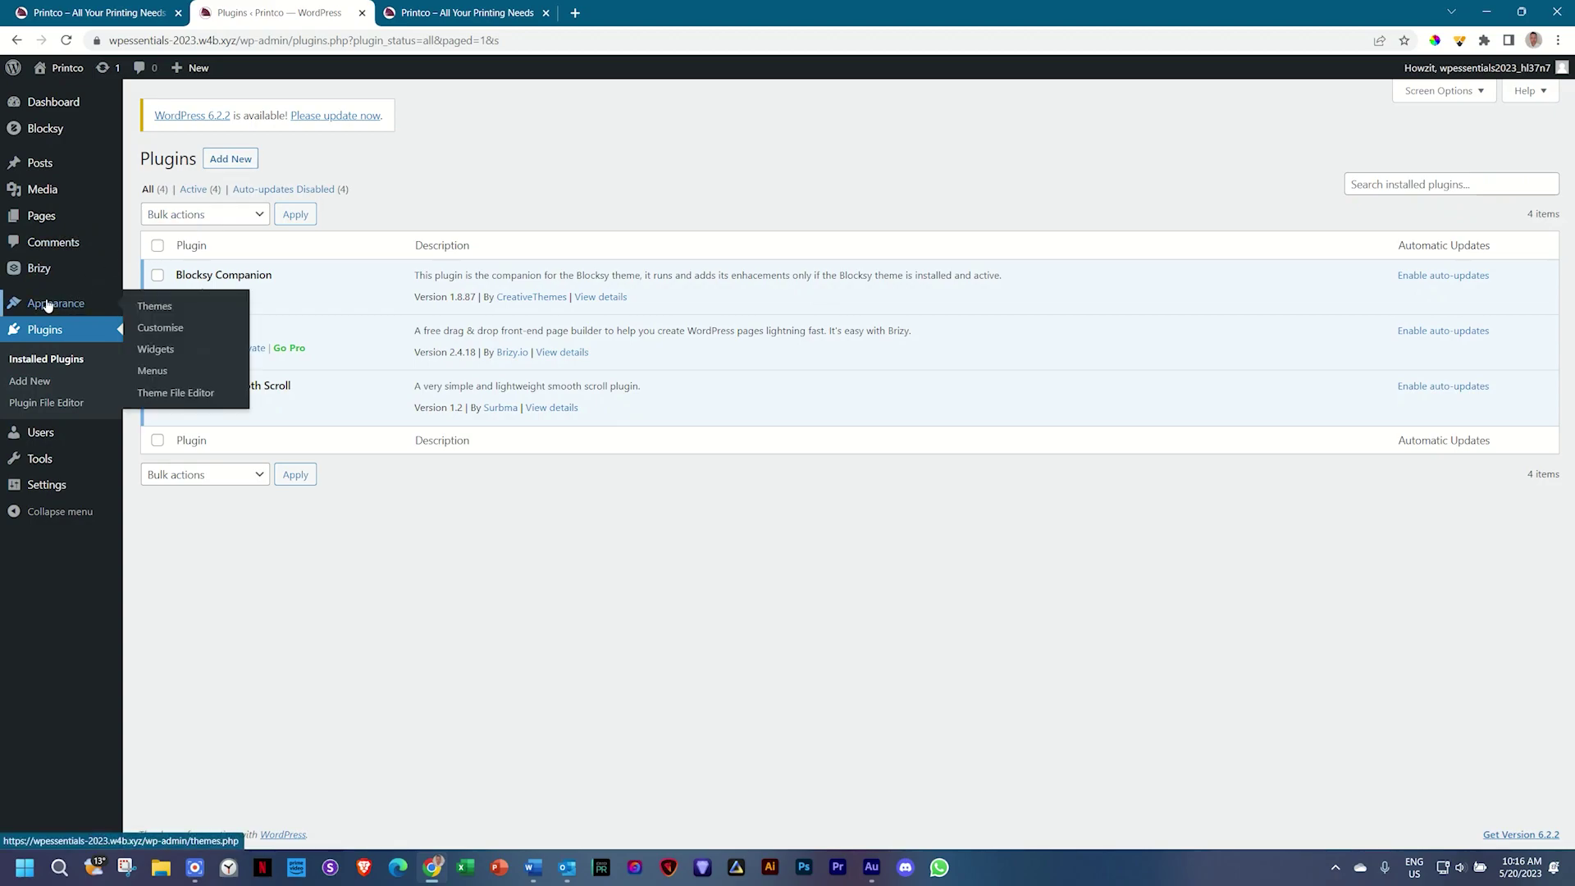
click(165, 337)
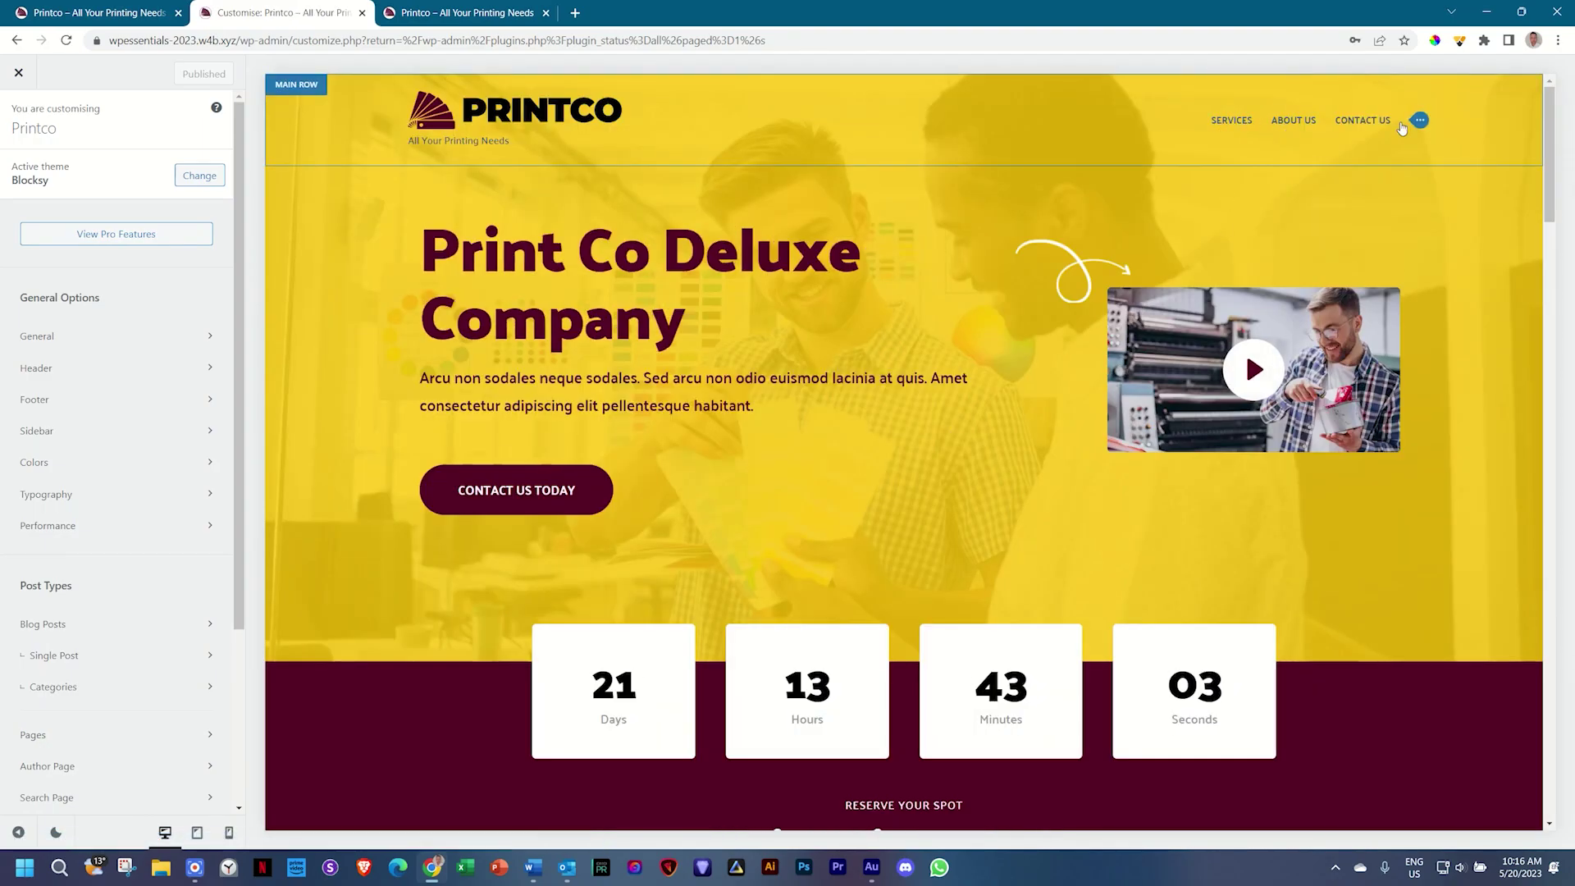
click(49, 370)
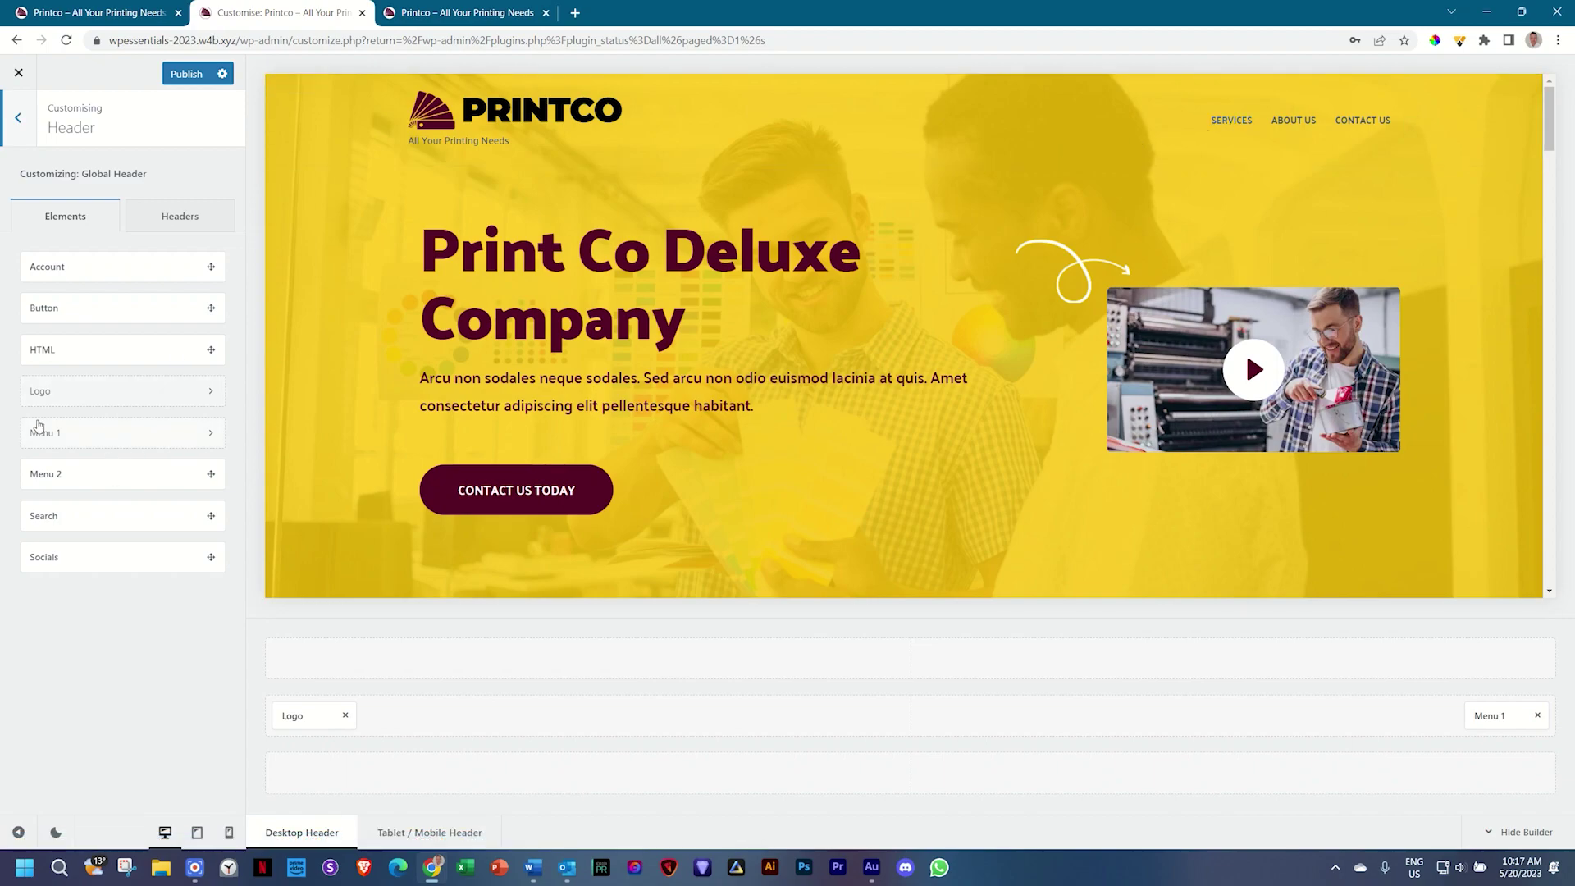
Assign Main Menu to Menu 1 and choose the Type 4 top-level menu style.
click(210, 435)
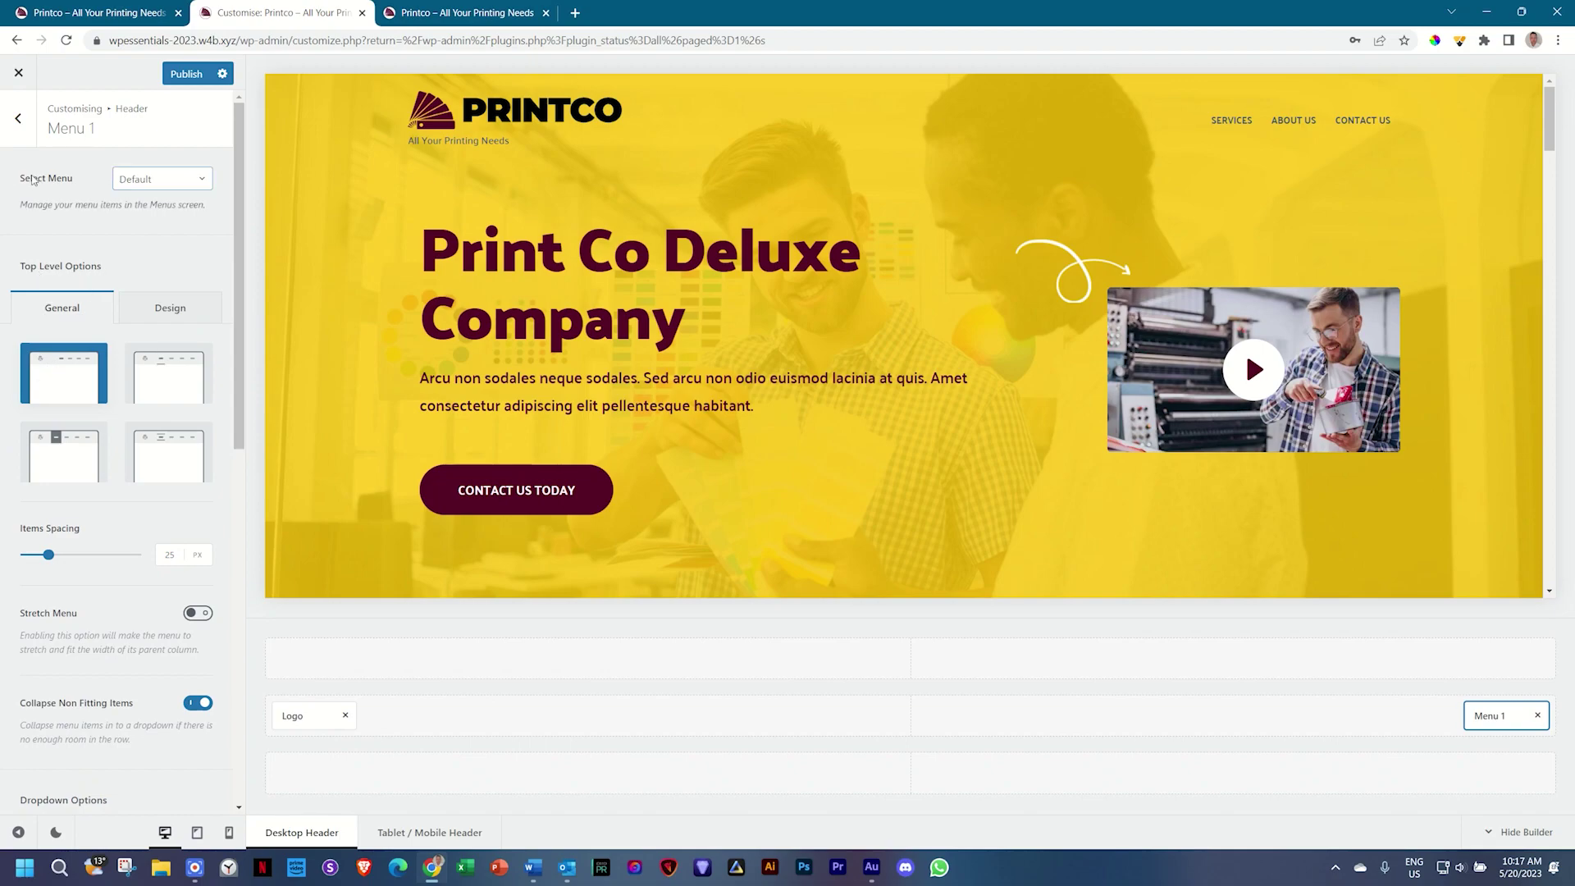
click(153, 190)
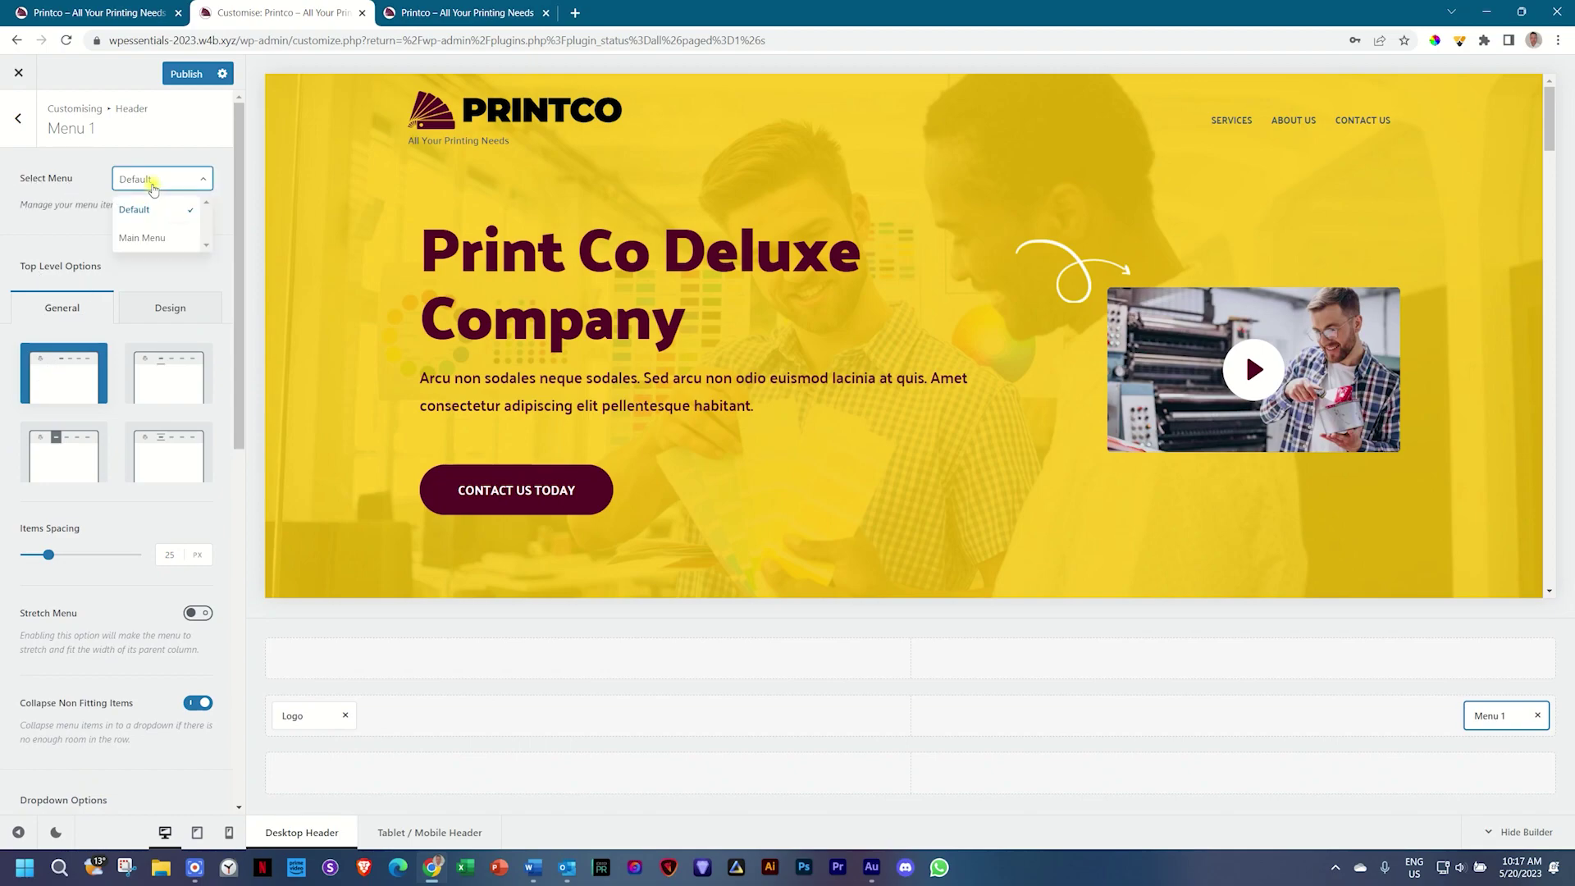
click(150, 240)
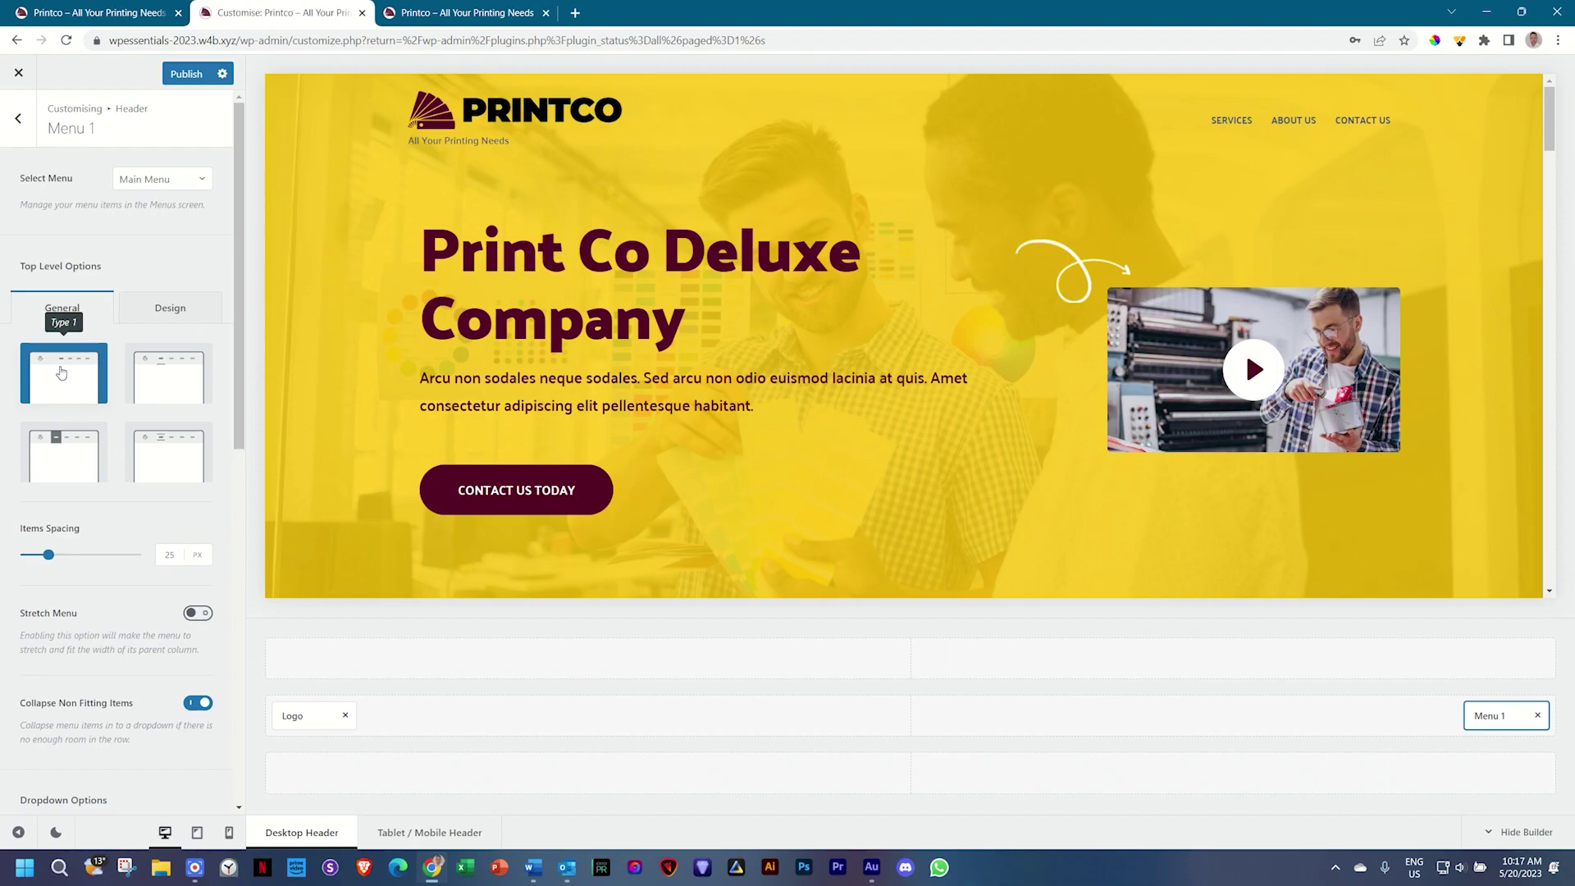
click(174, 377)
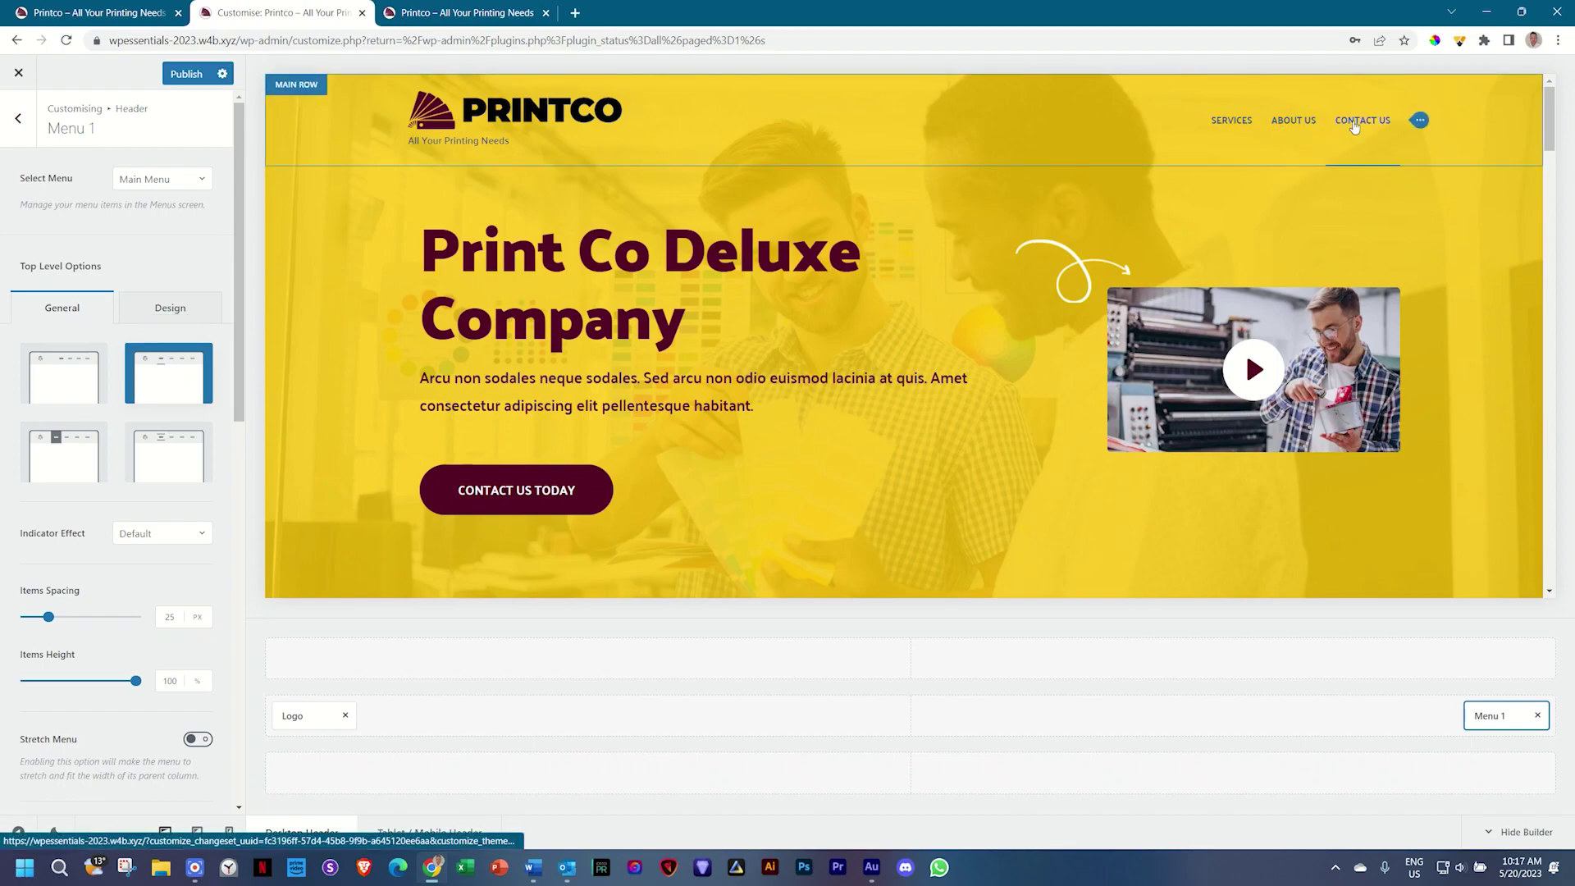
click(51, 451)
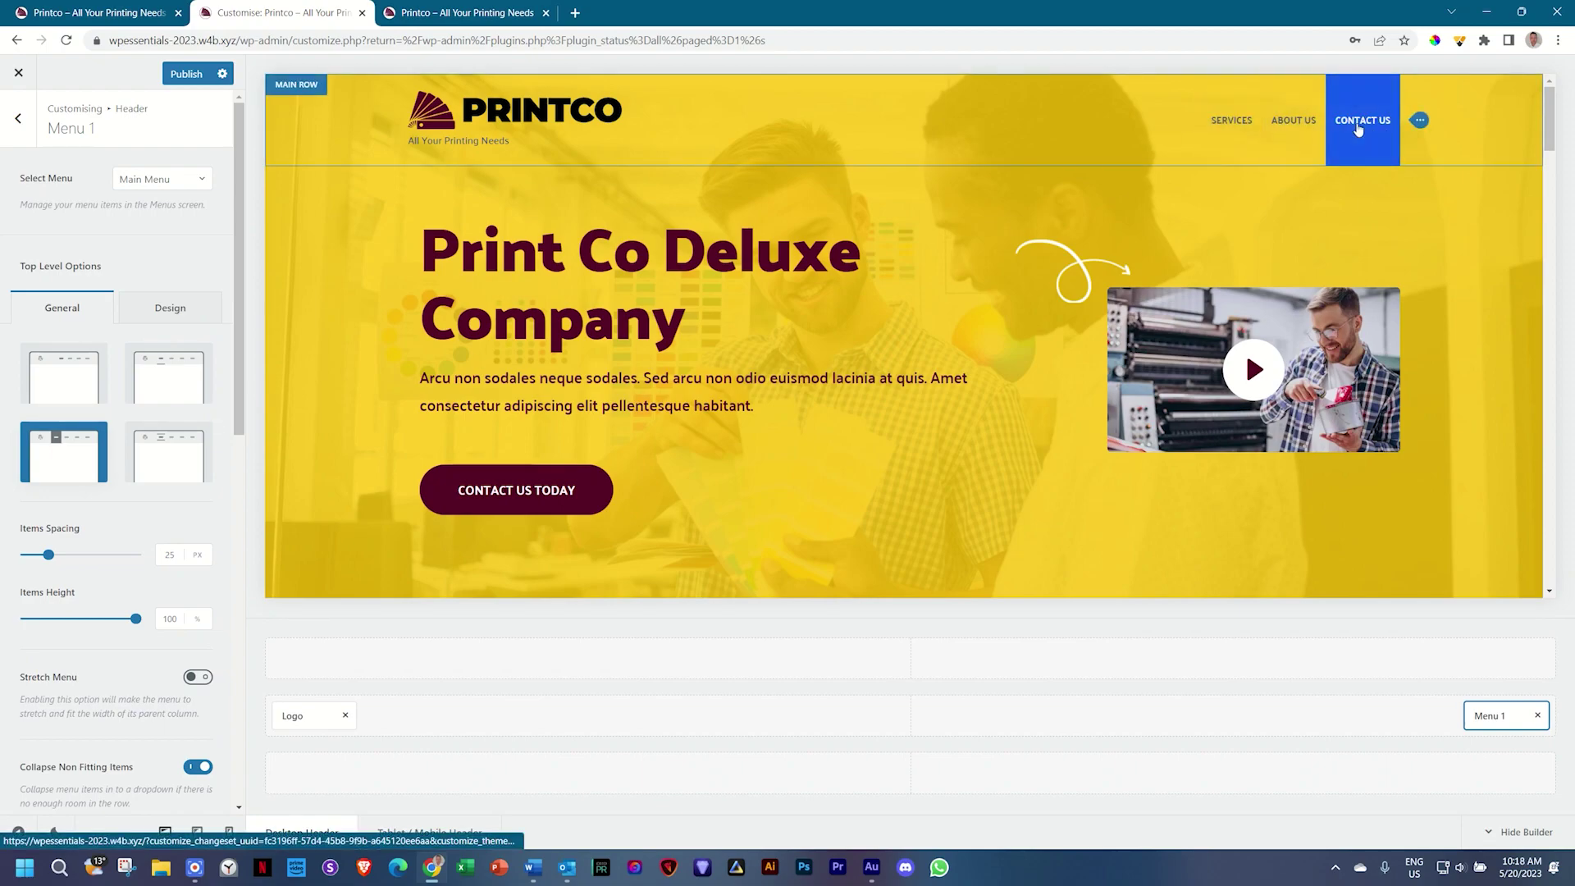
click(167, 459)
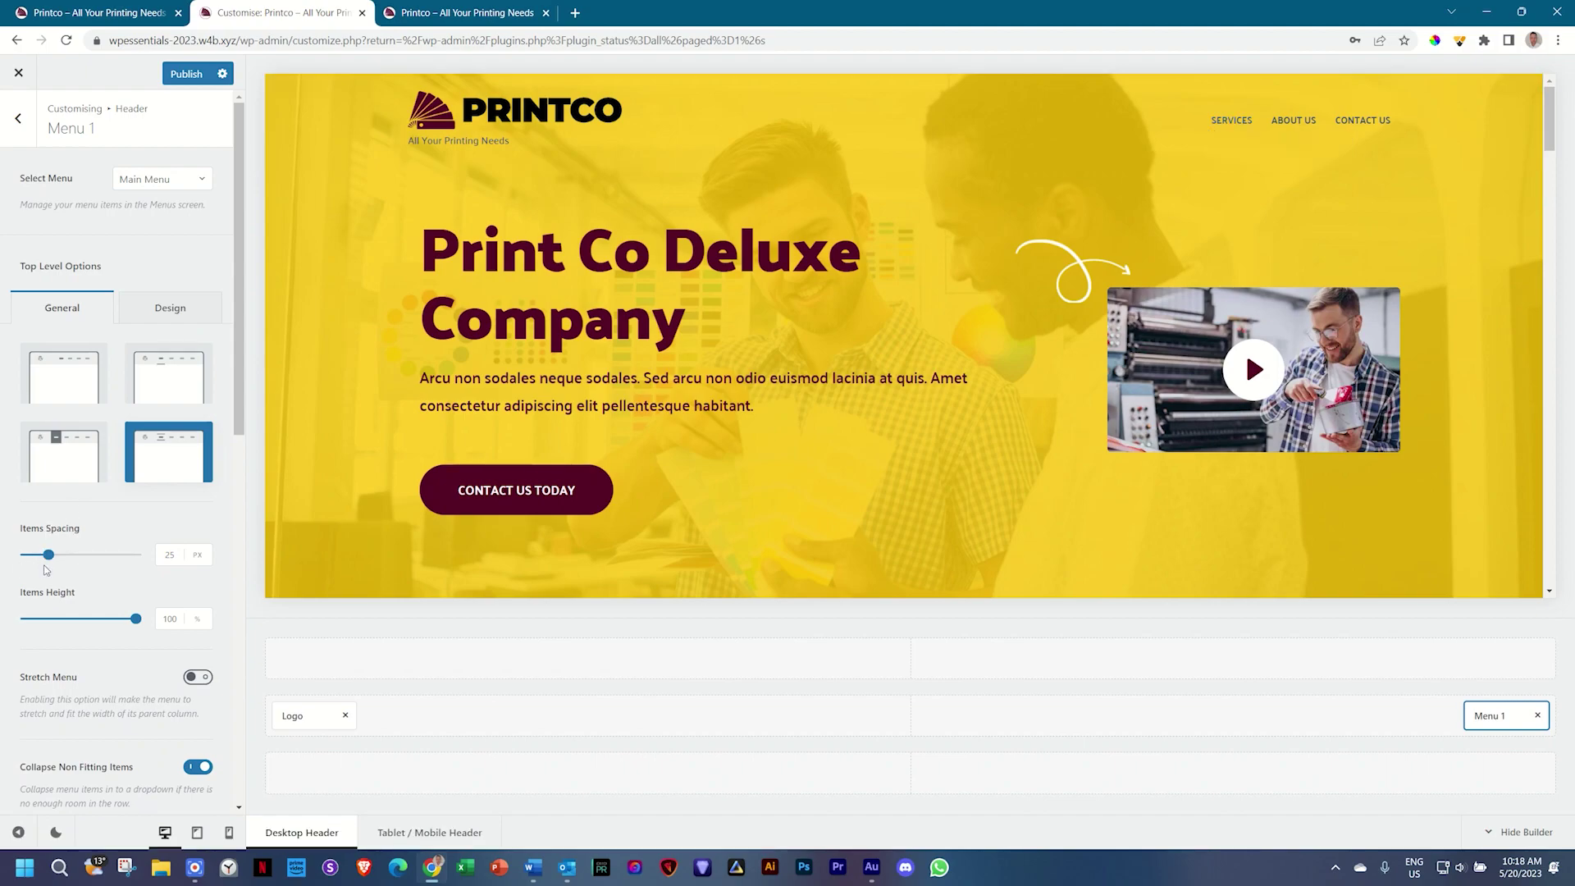
Set the menu's Items Spacing to 55 px and Items Height to 50%.
drag(49, 554, 79, 556)
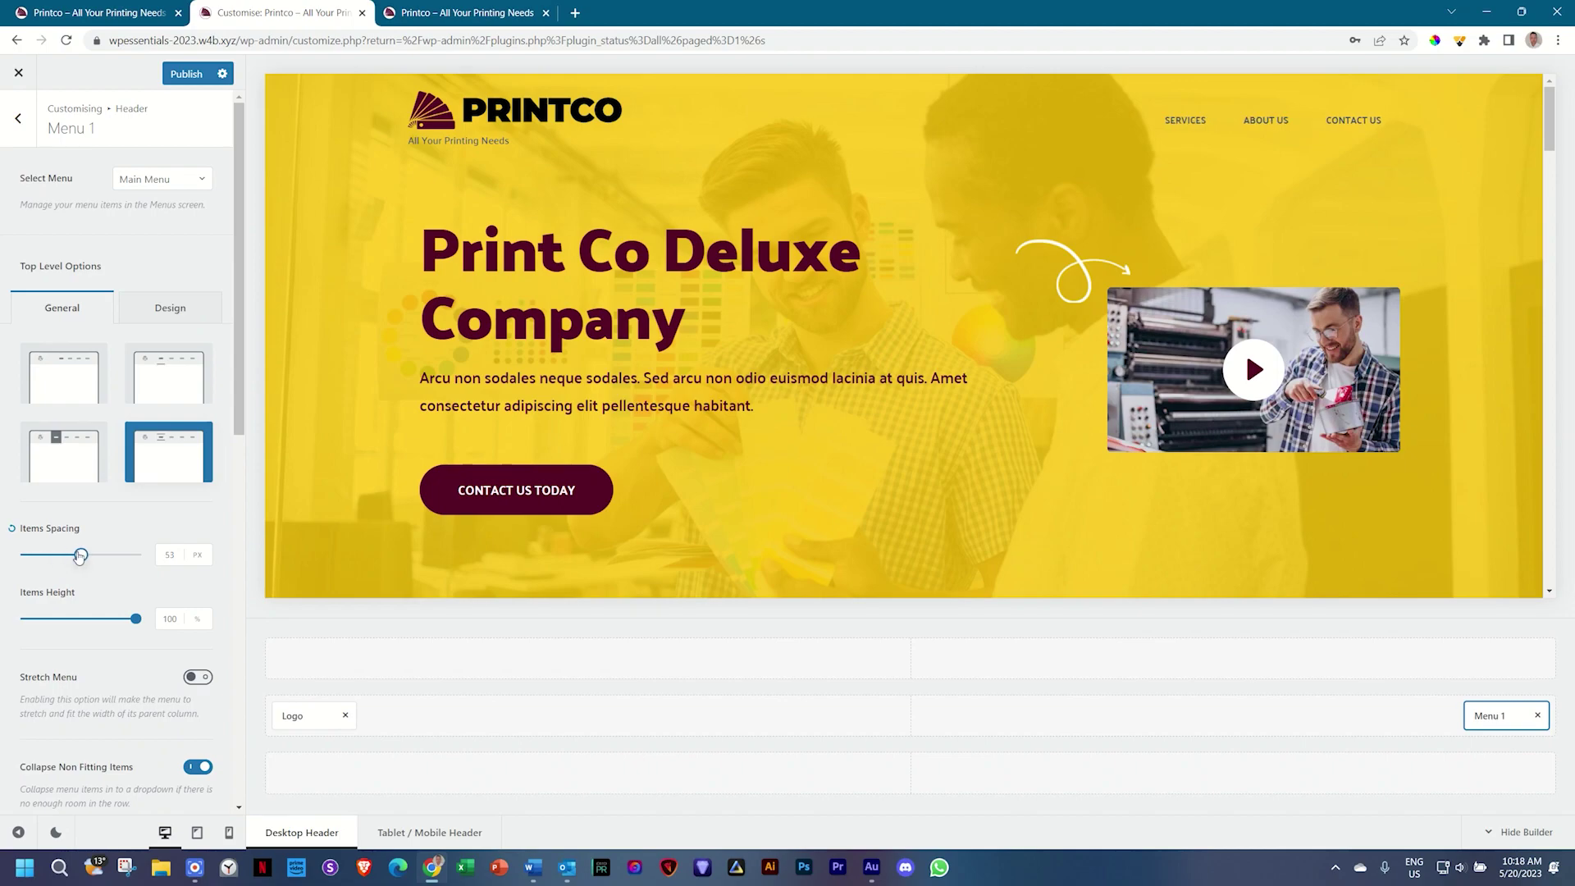
click(170, 555)
key(Up)
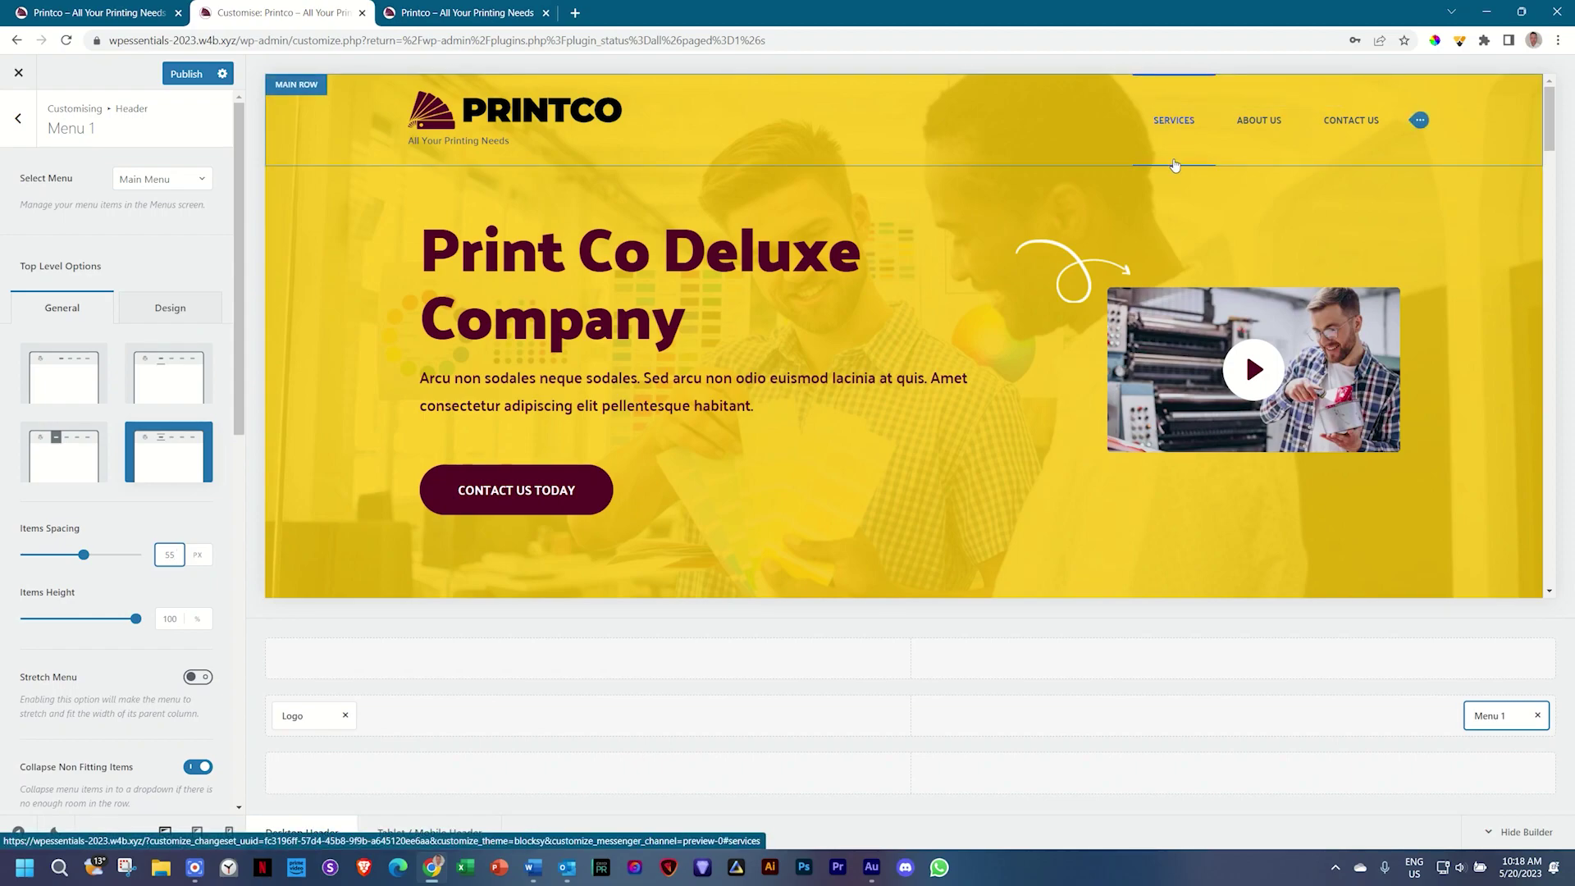
click(169, 618)
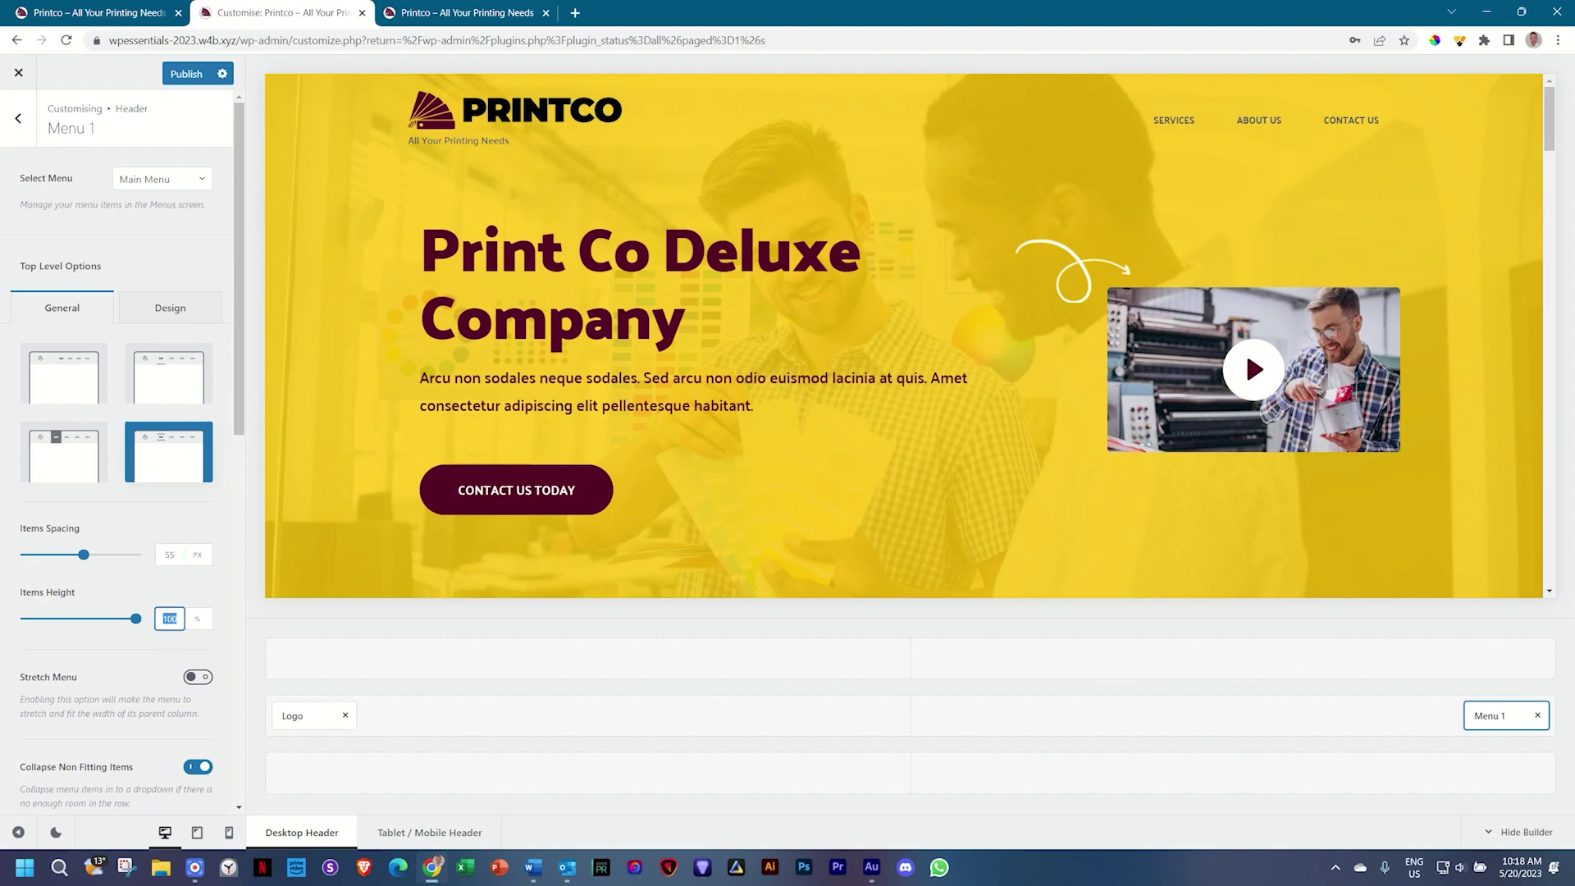
text(50)
Drag Socials into the header's top row and reorder icons to Twitter, Facebook, Instagram.
click(19, 120)
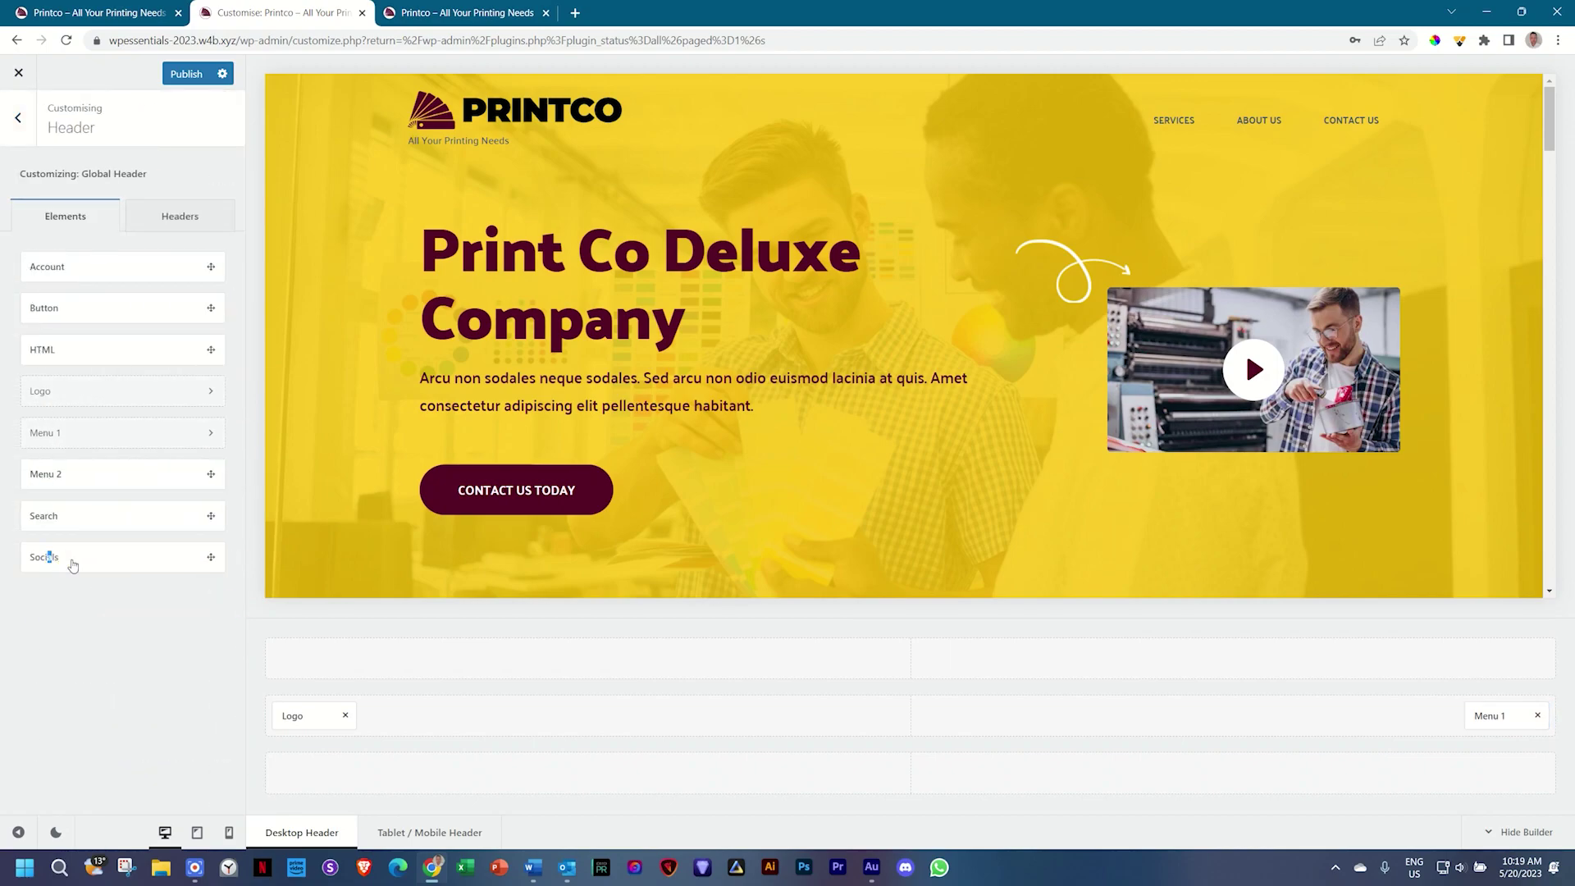
drag(71, 561, 1491, 658)
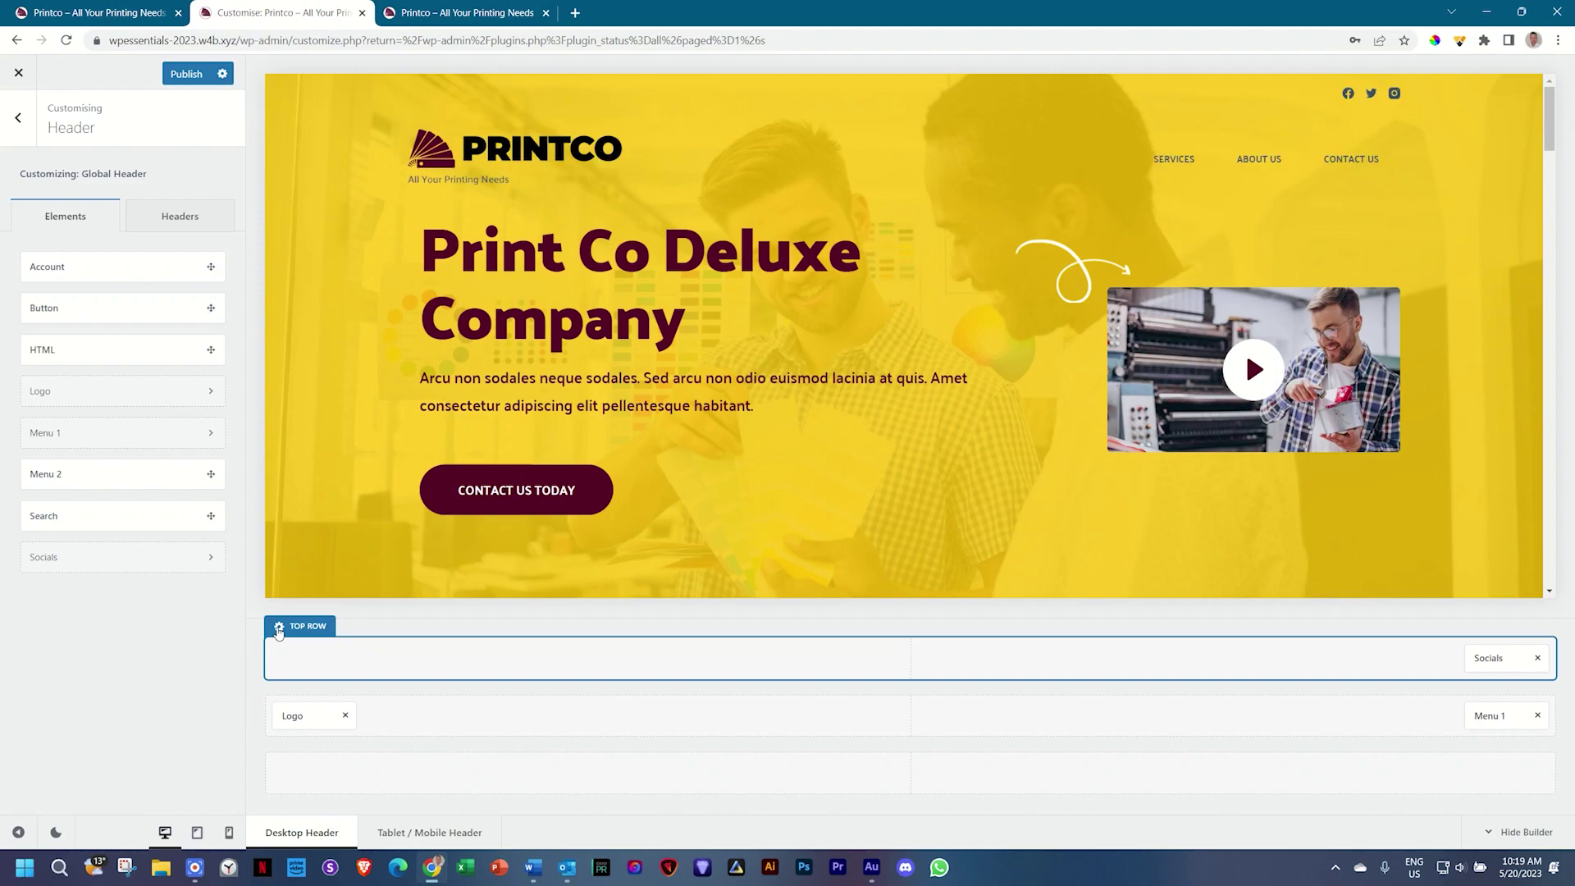
click(1495, 661)
click(23, 258)
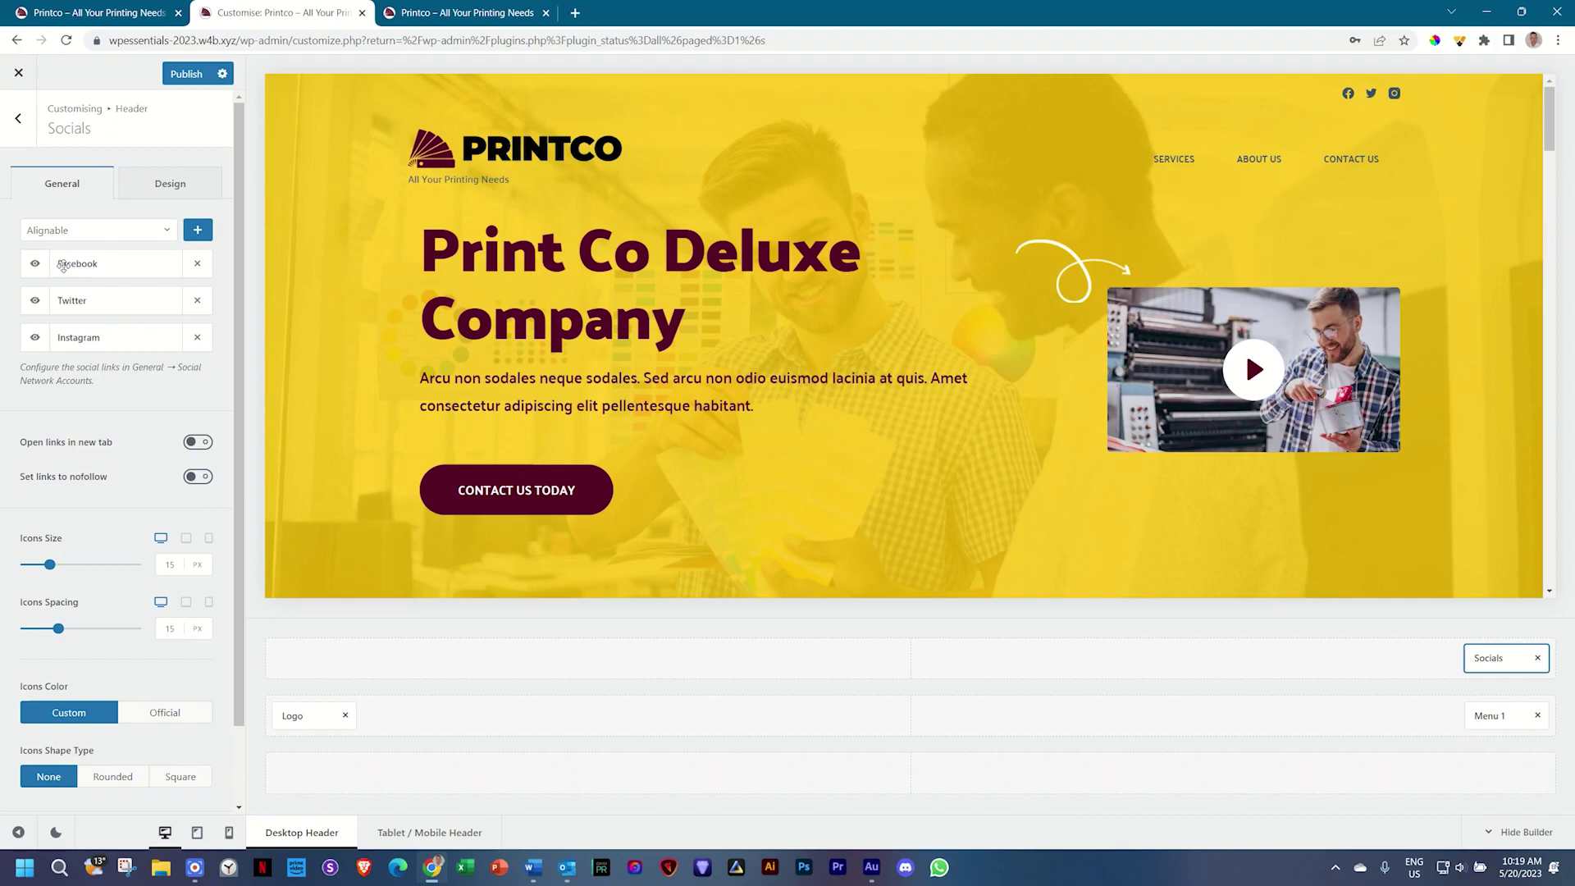
drag(64, 301, 70, 263)
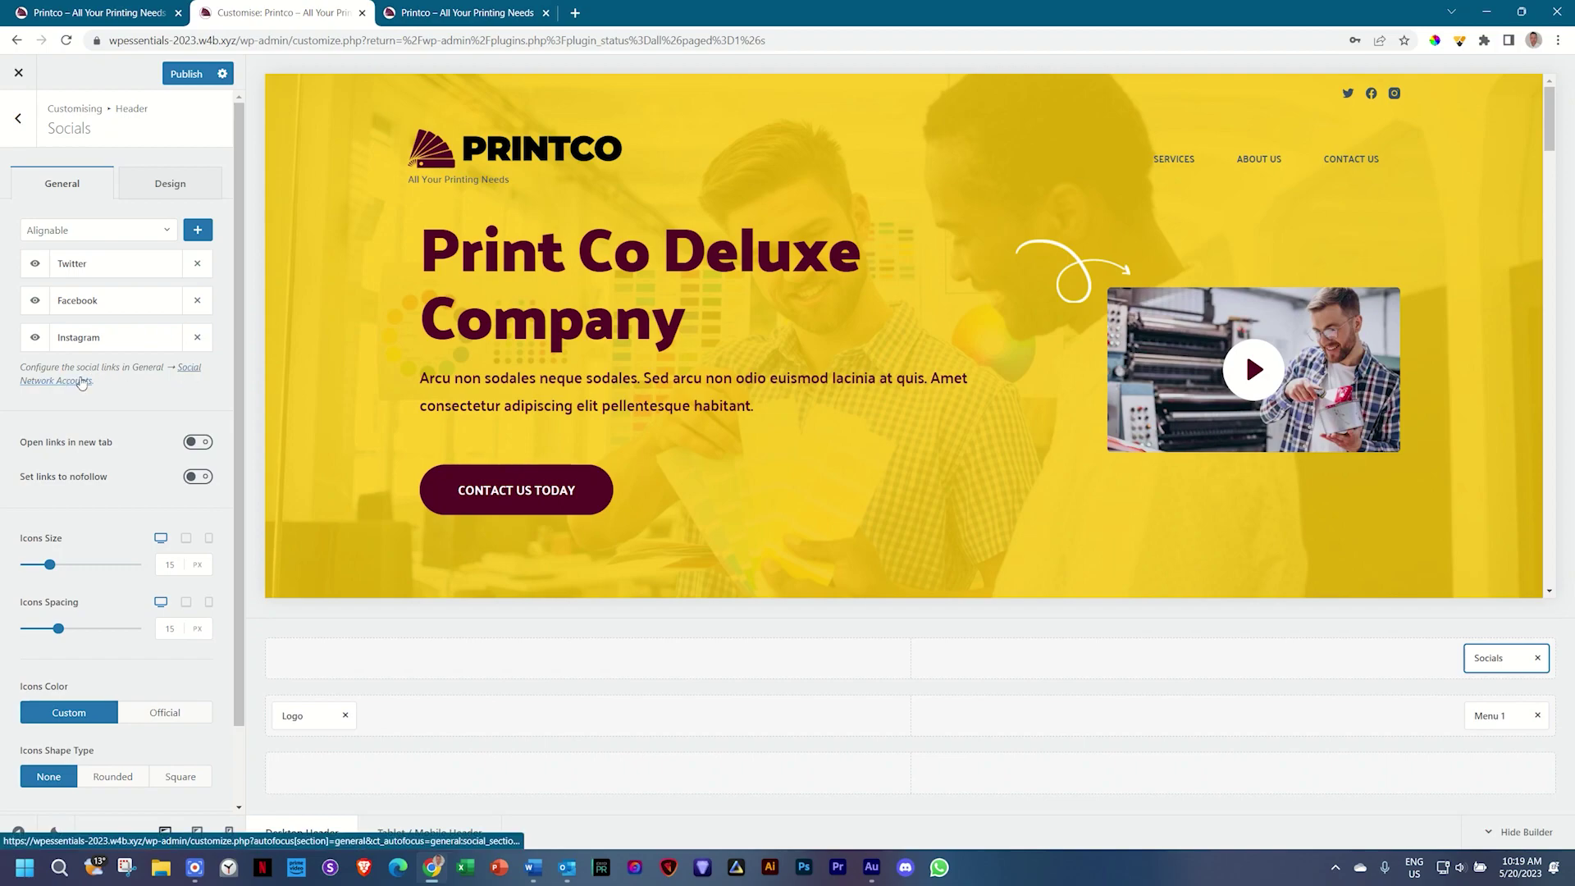
Open Social Network Accounts and browse the link fields for Alignable, Twitch and Twitter.
click(186, 374)
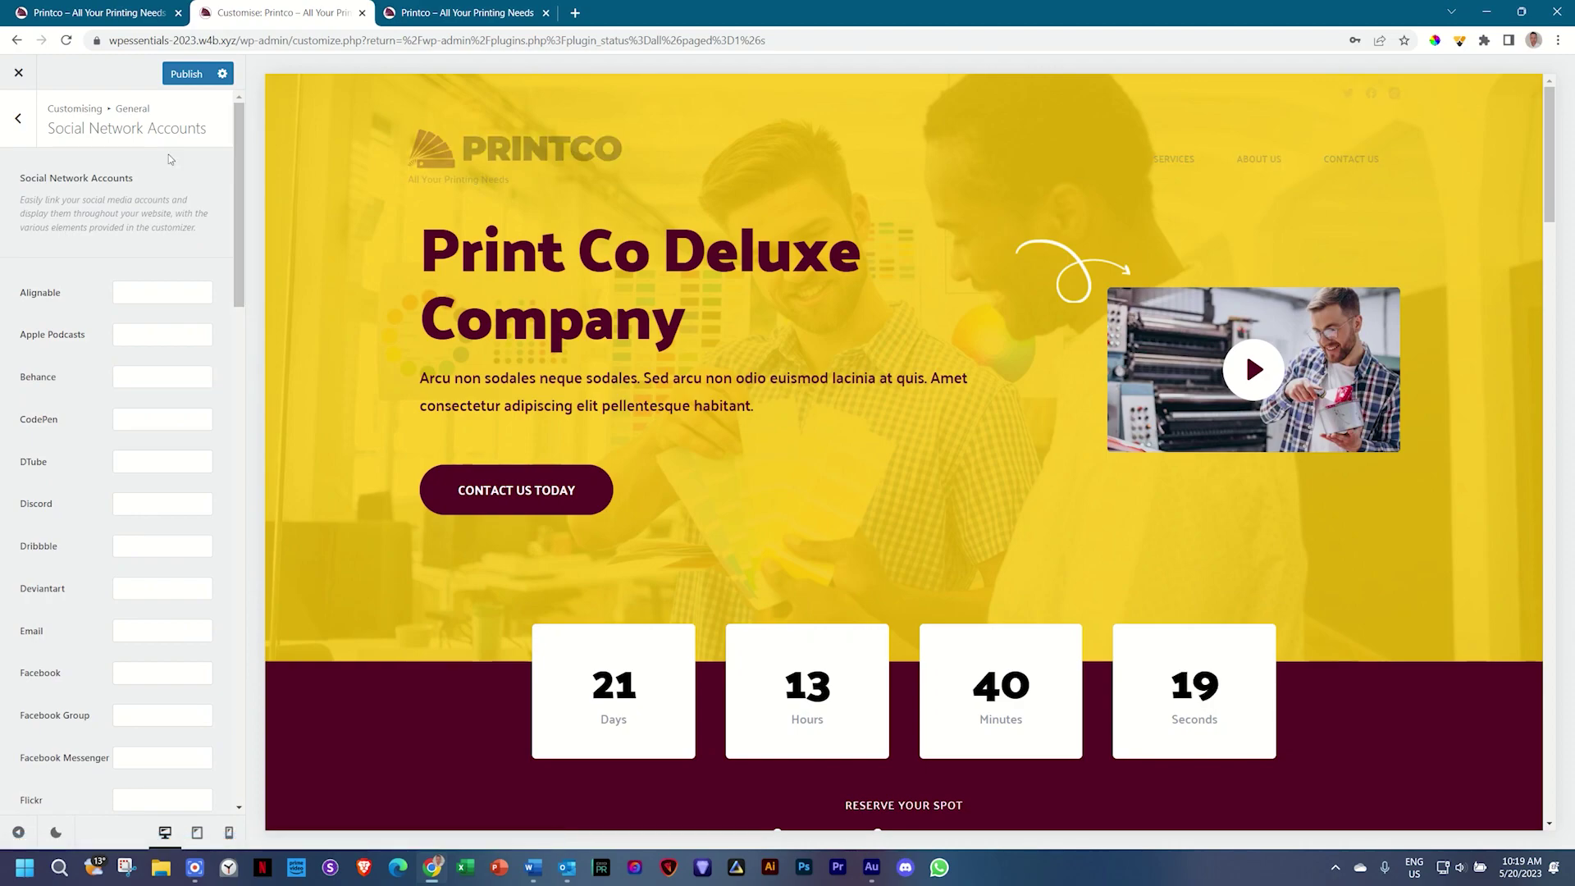
scroll(65, 709, down, 15)
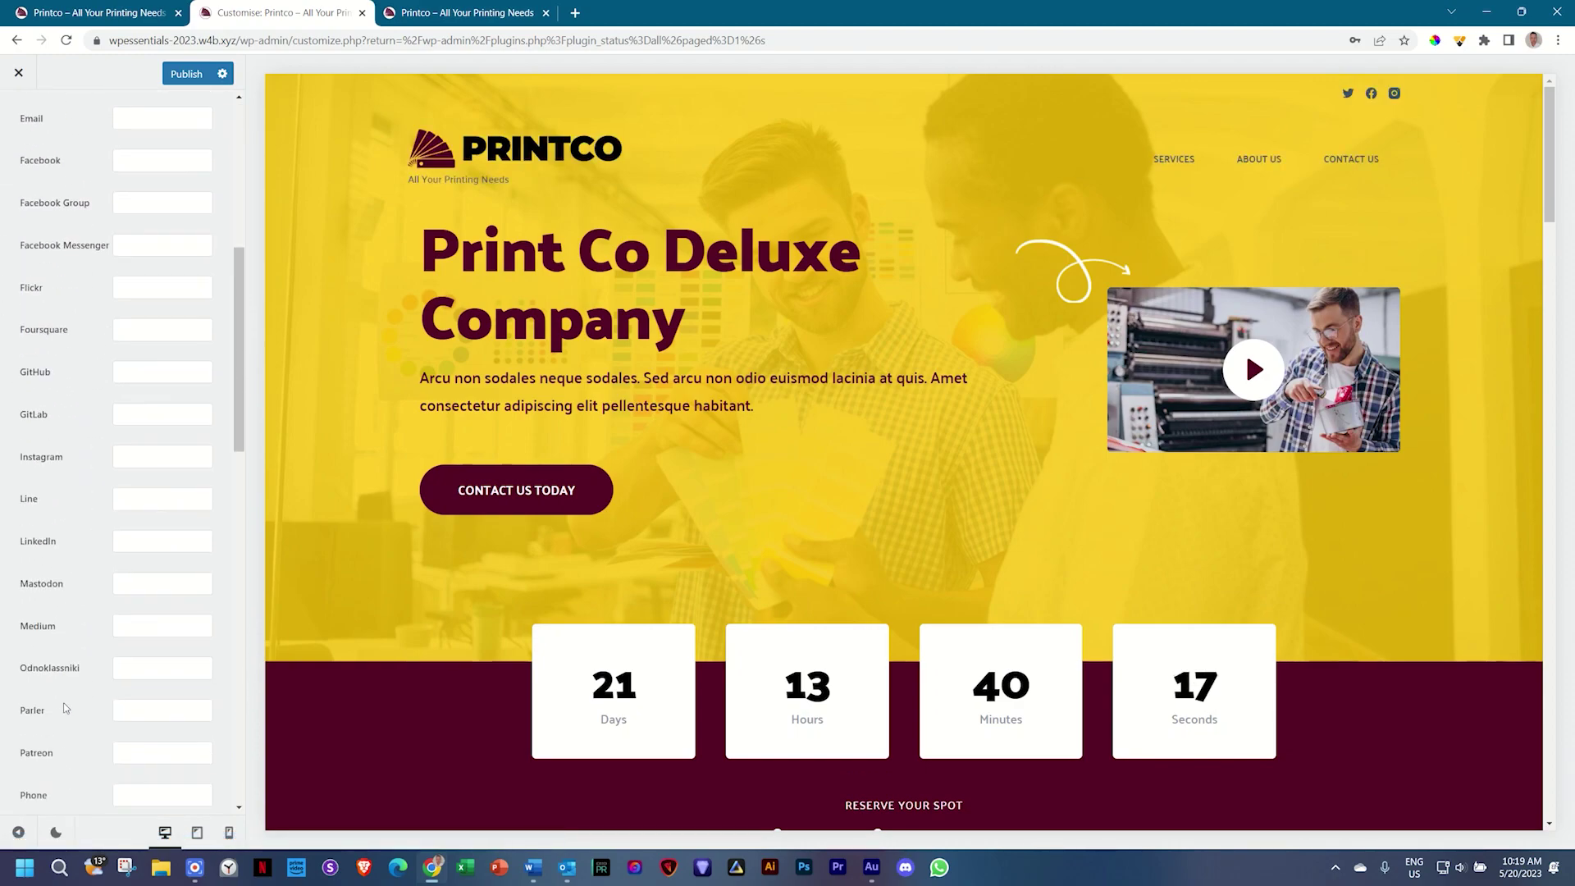
scroll(65, 709, up, 15)
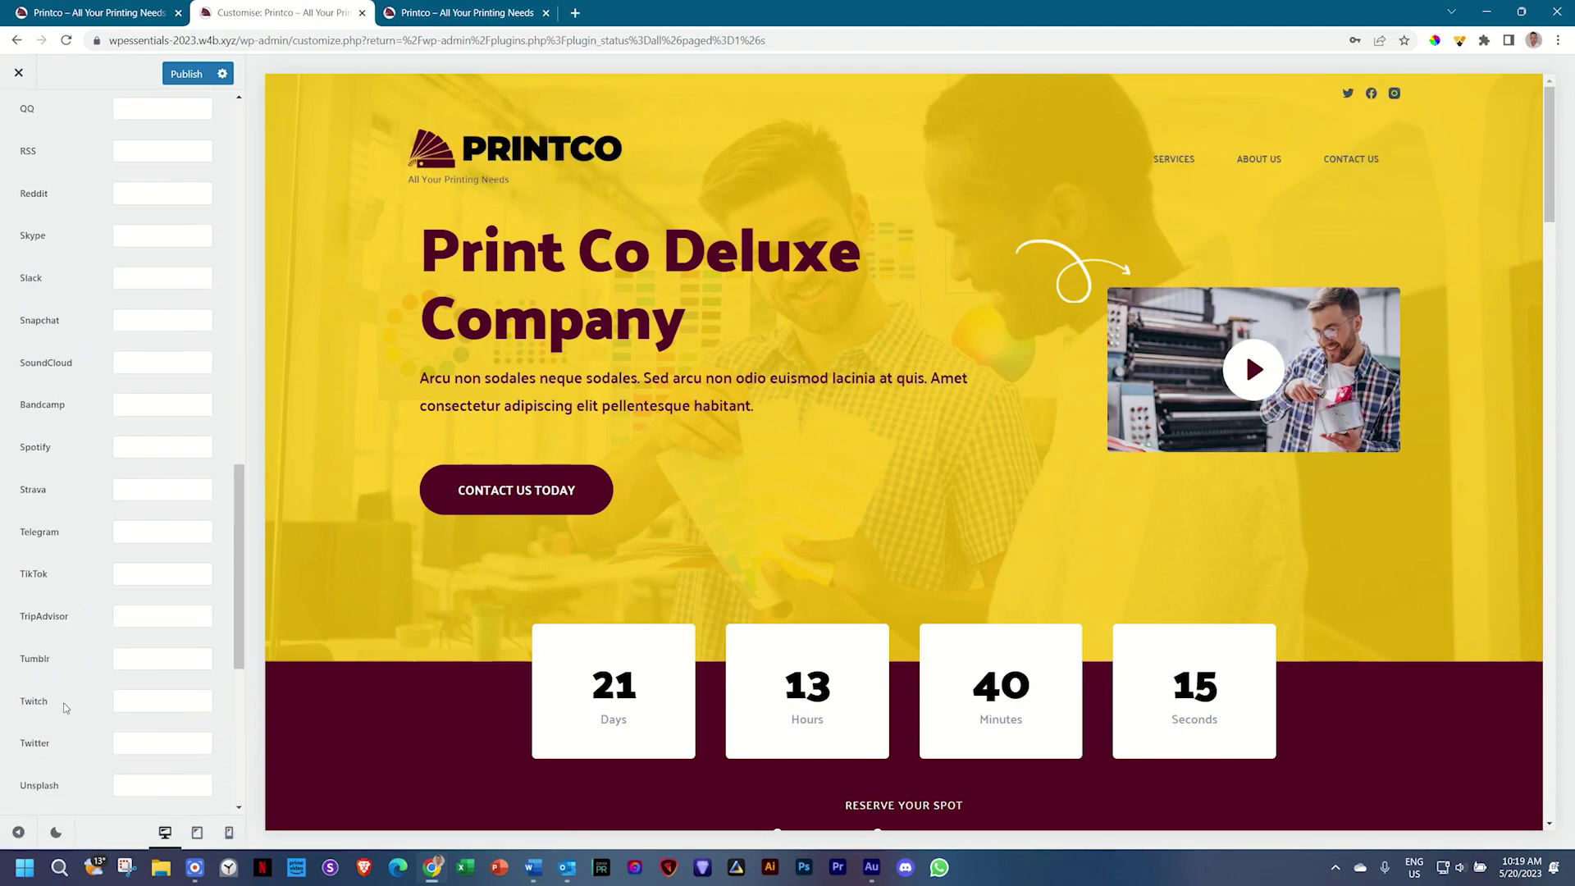
click(132, 297)
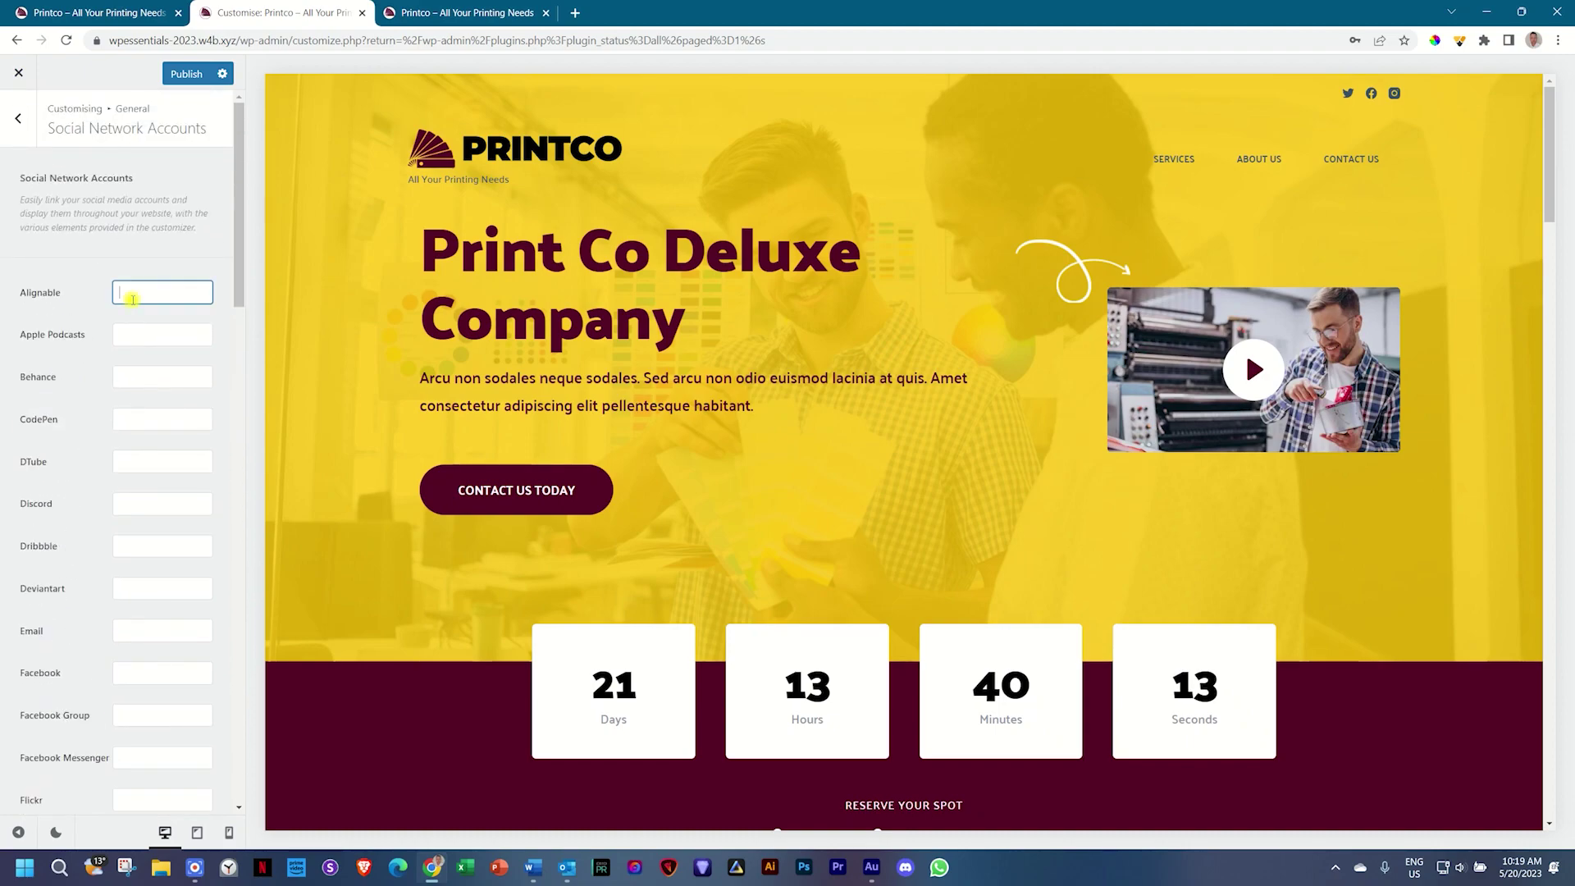
scroll(123, 341, down, 10)
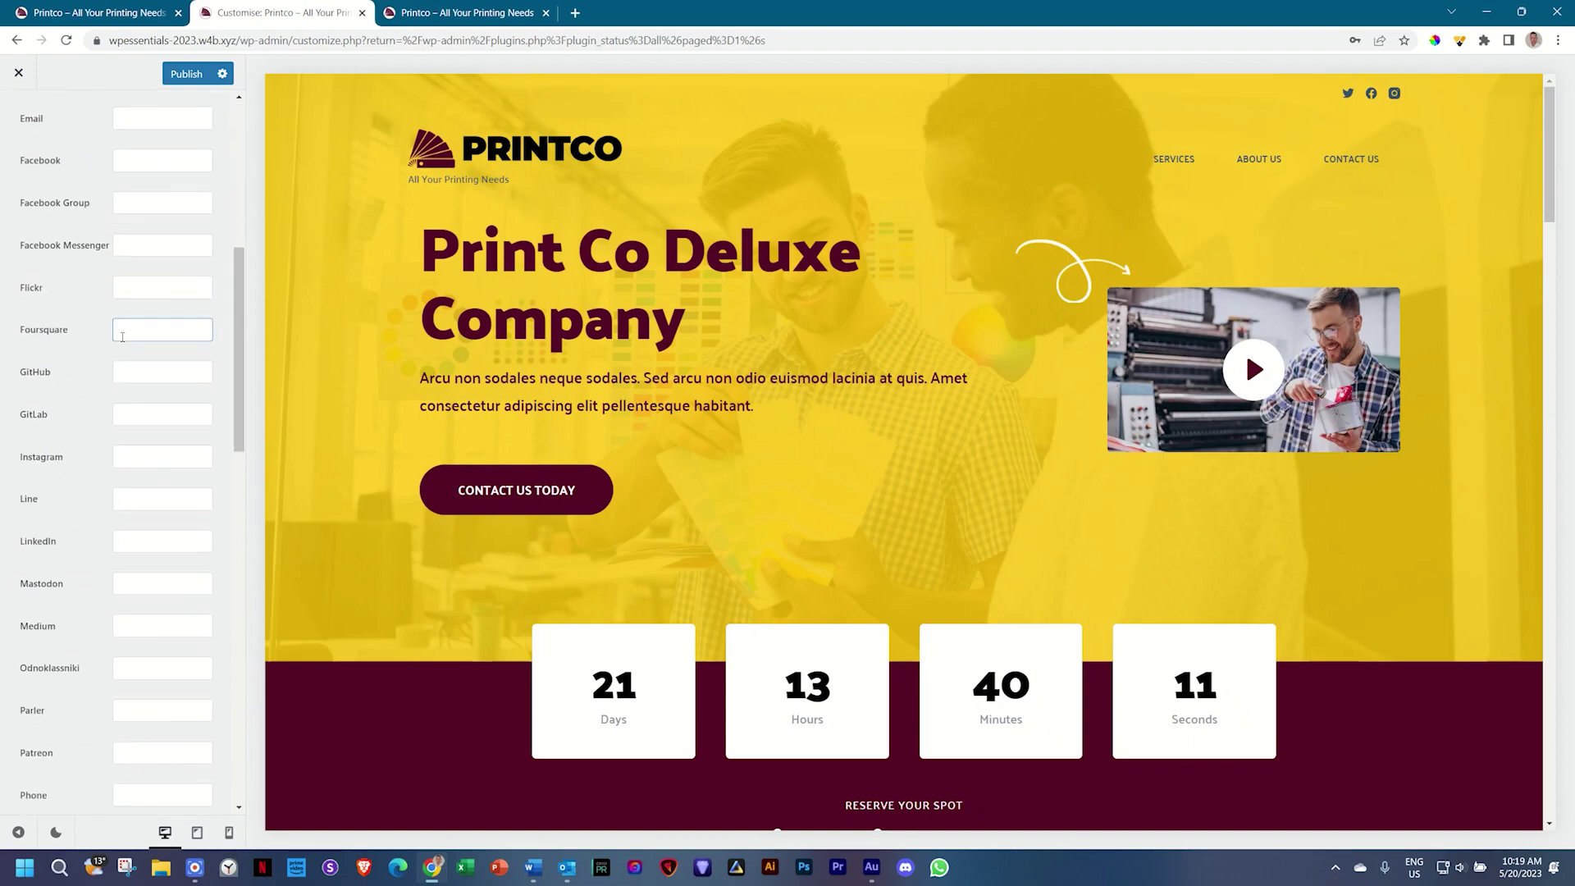
scroll(106, 361, down, 4)
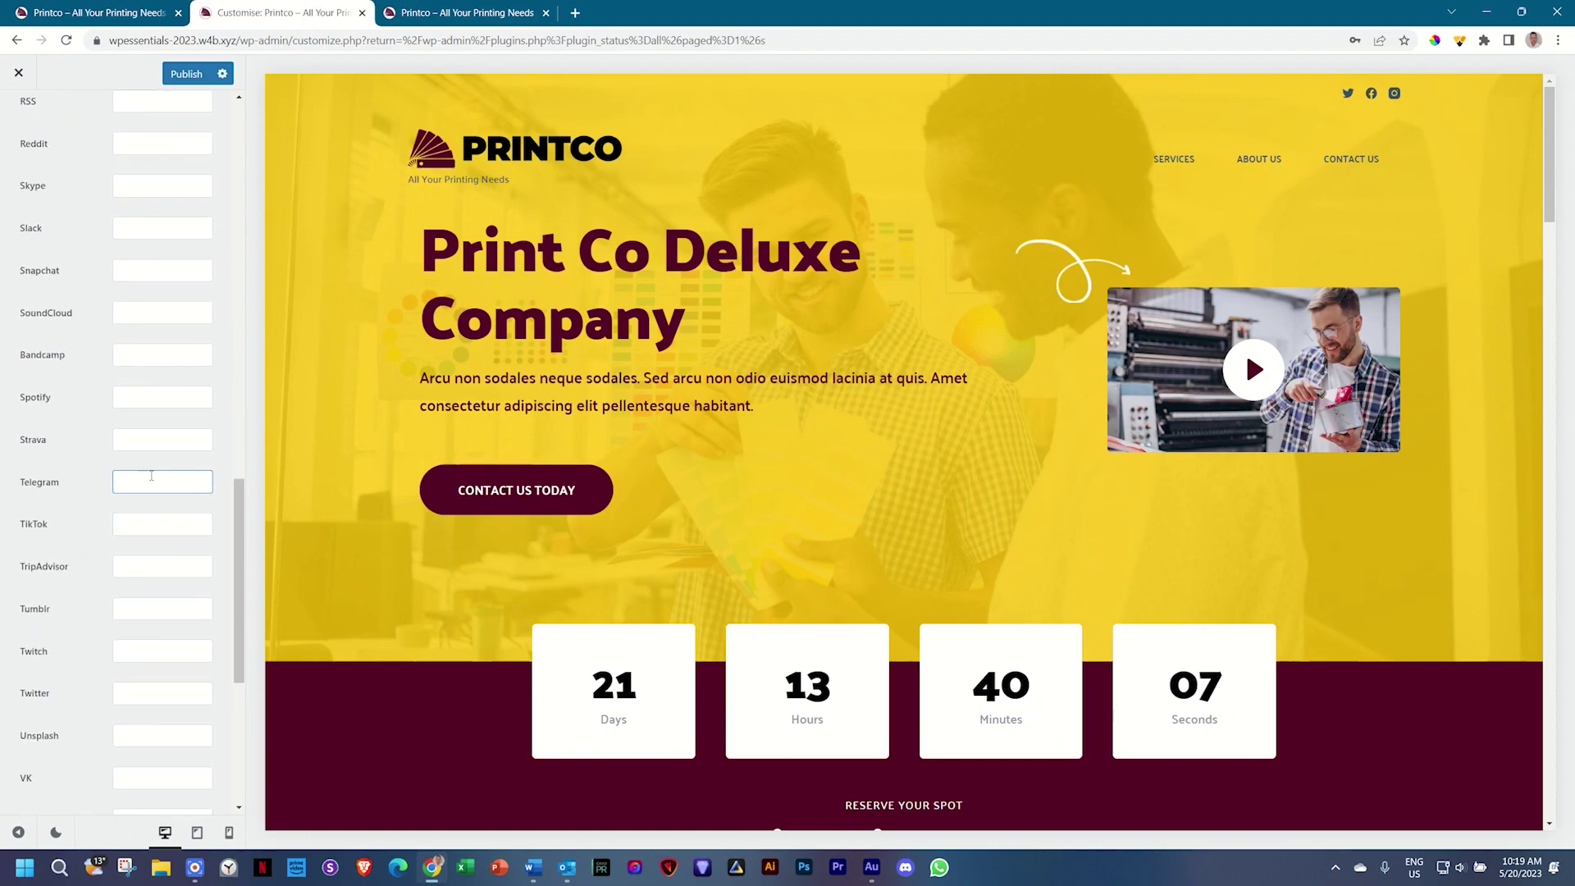
click(134, 650)
click(134, 692)
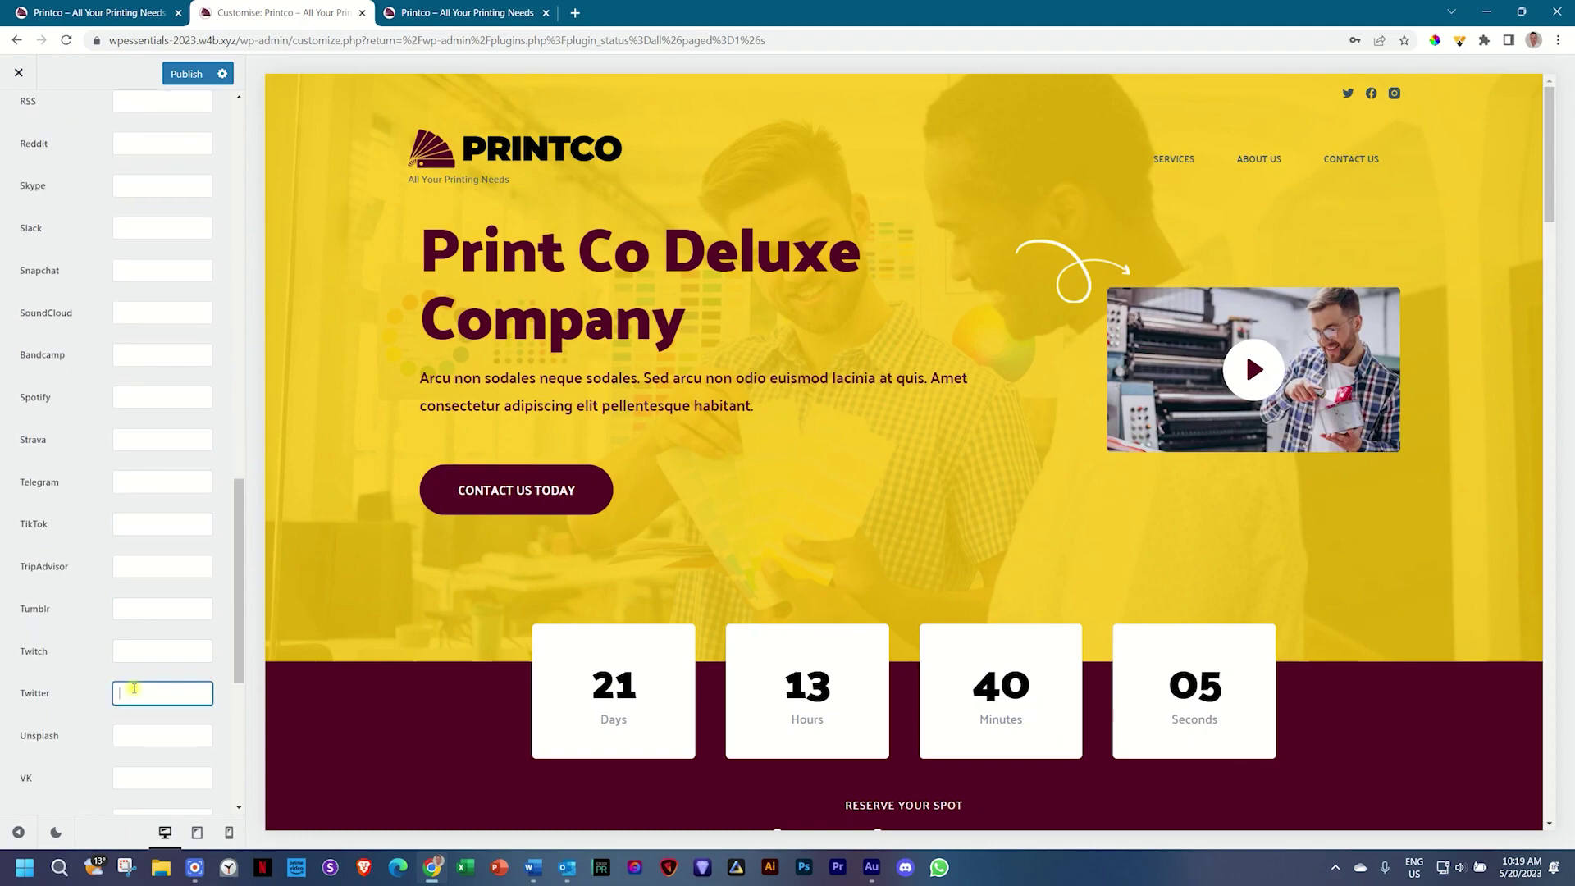
scroll(134, 691, up, 5)
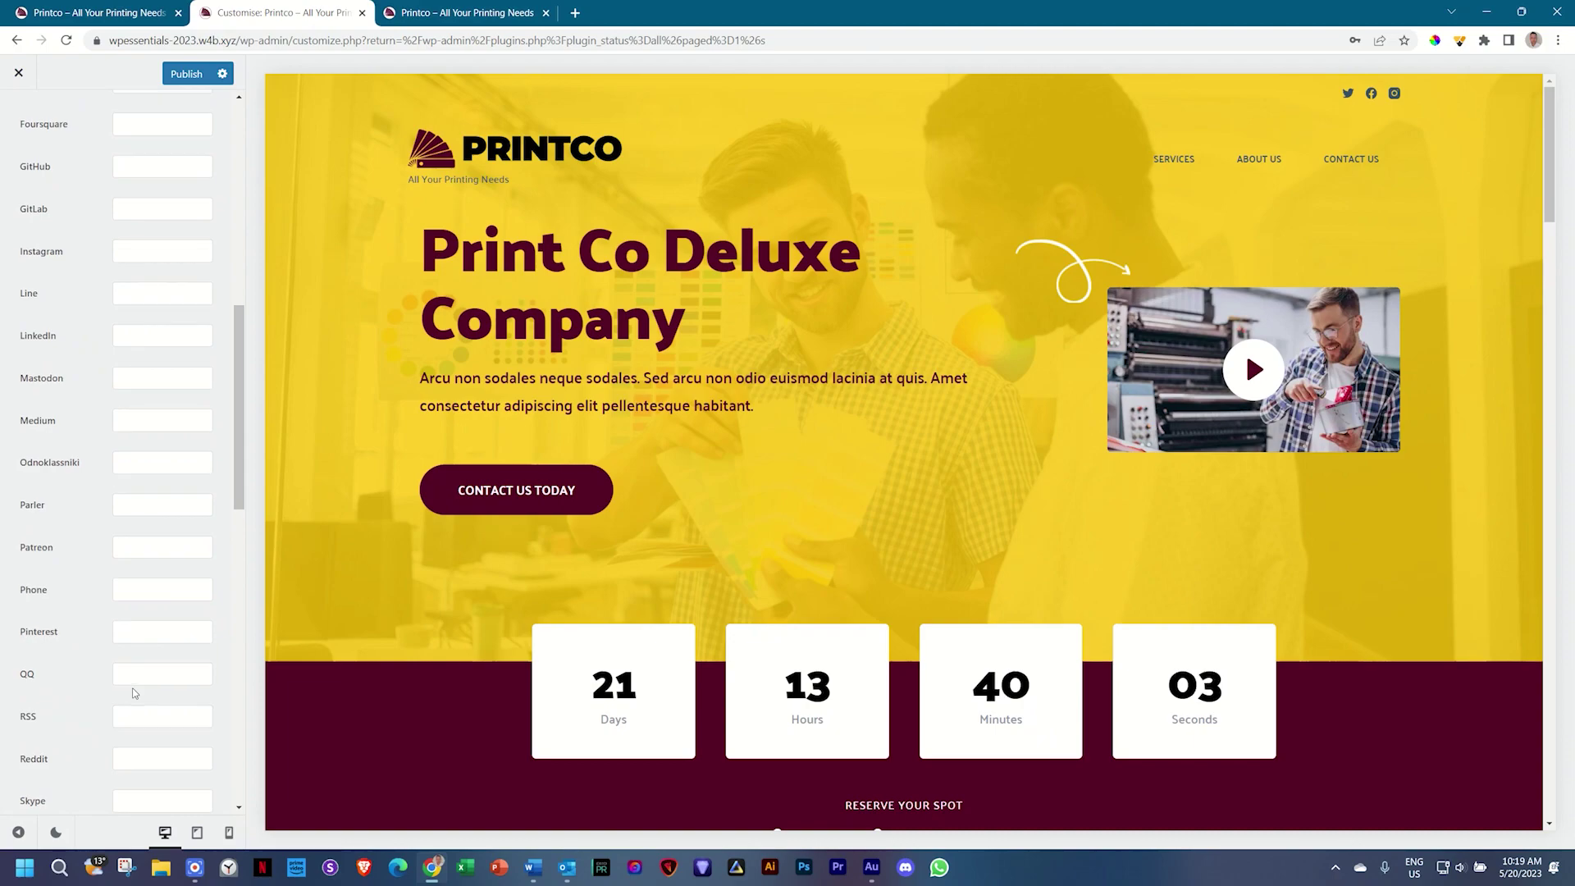
scroll(134, 693, up, 8)
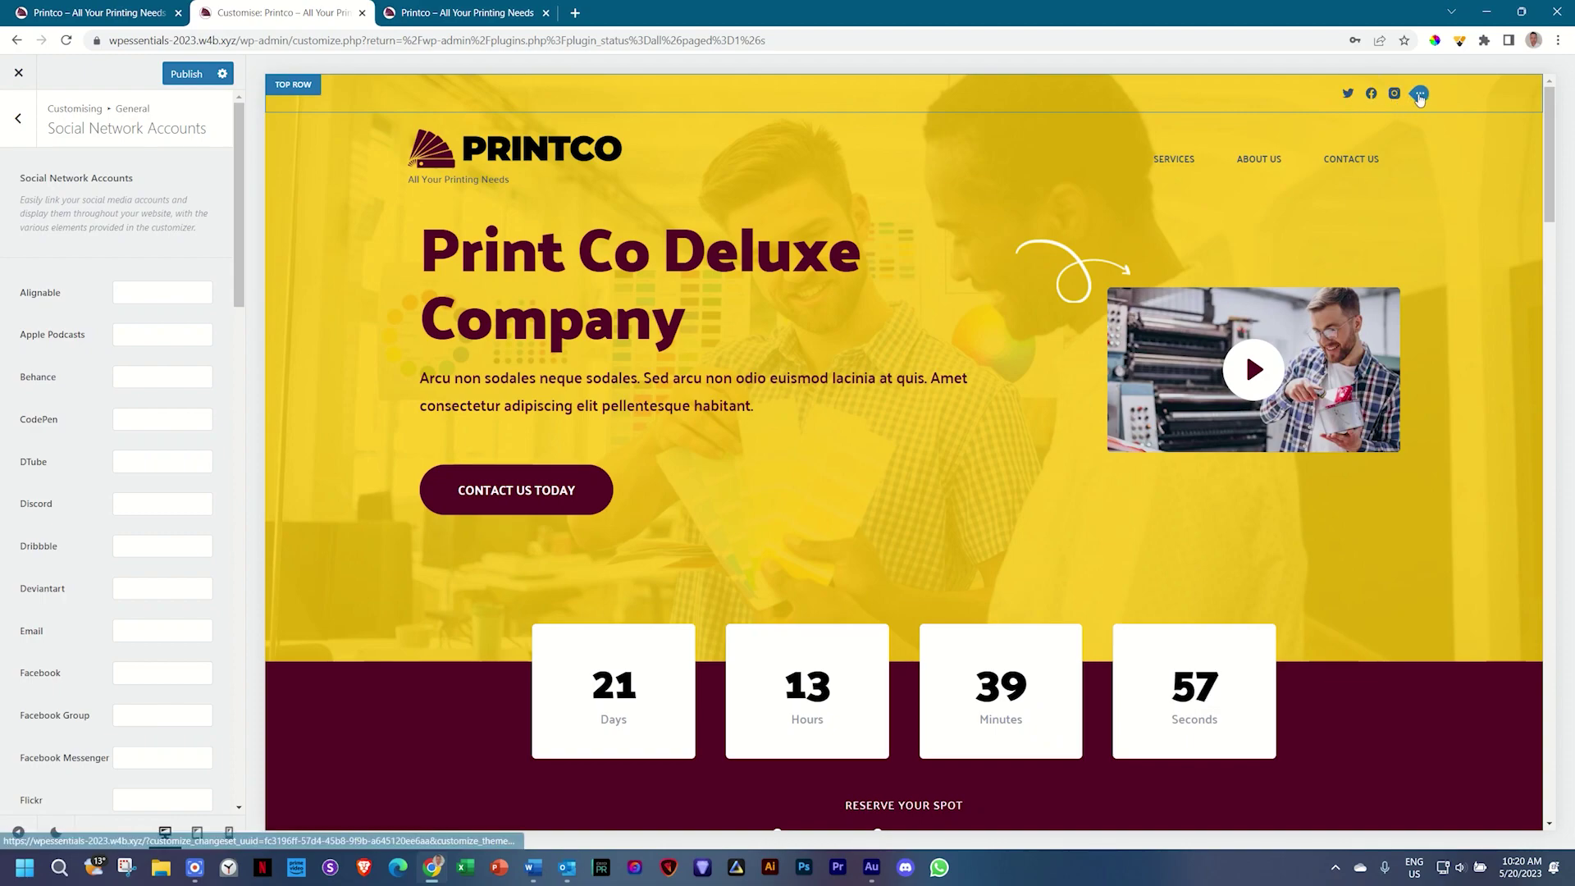
Add Behance and Patreon to the header social icons.
click(1419, 95)
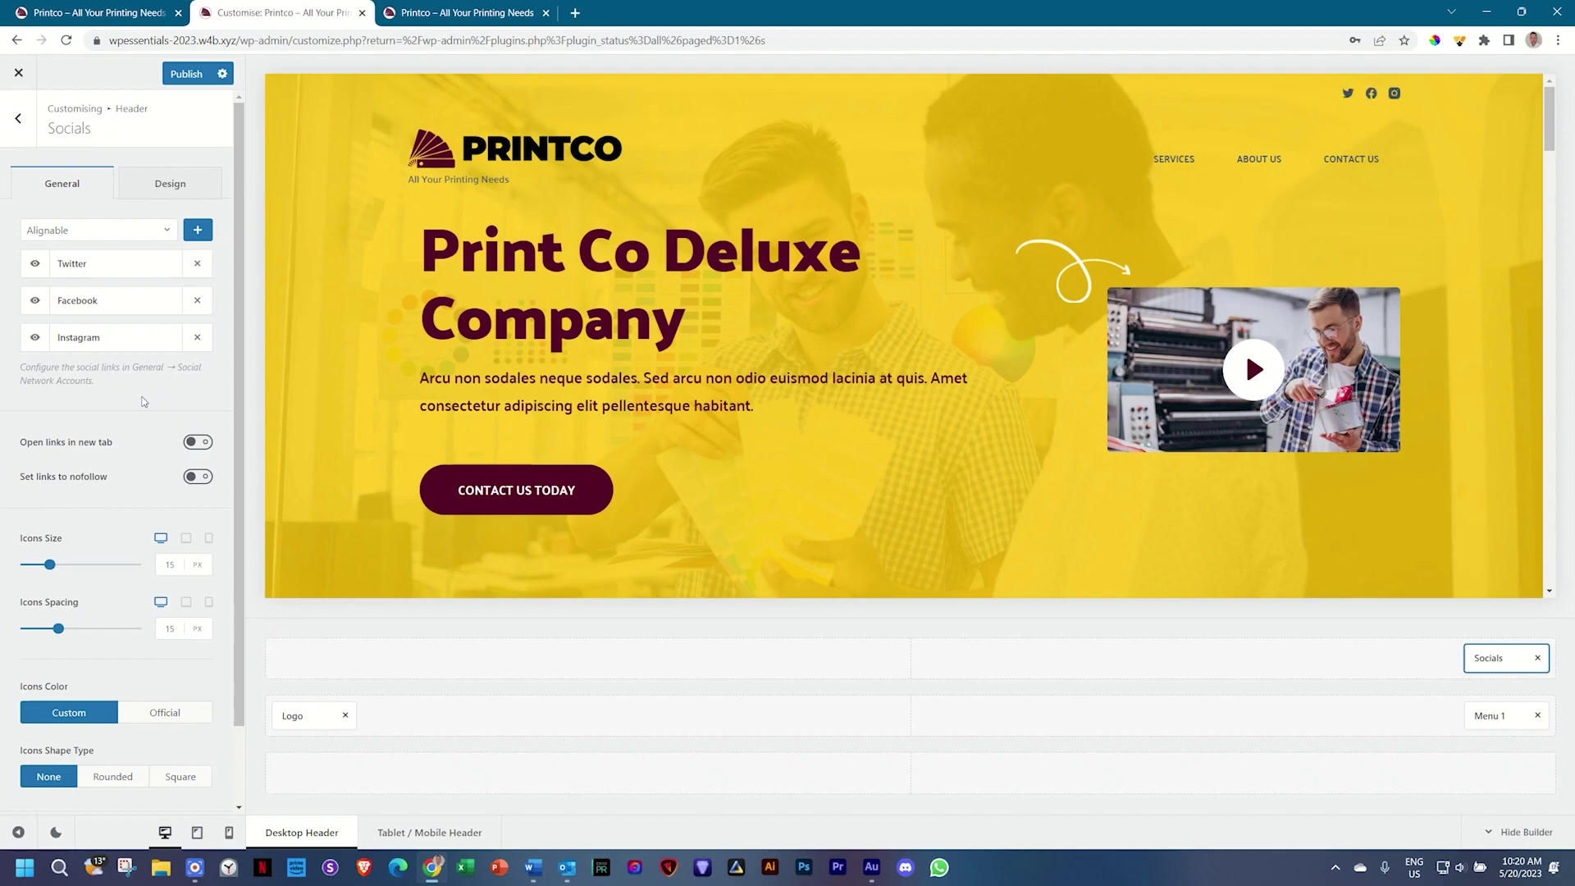
click(166, 233)
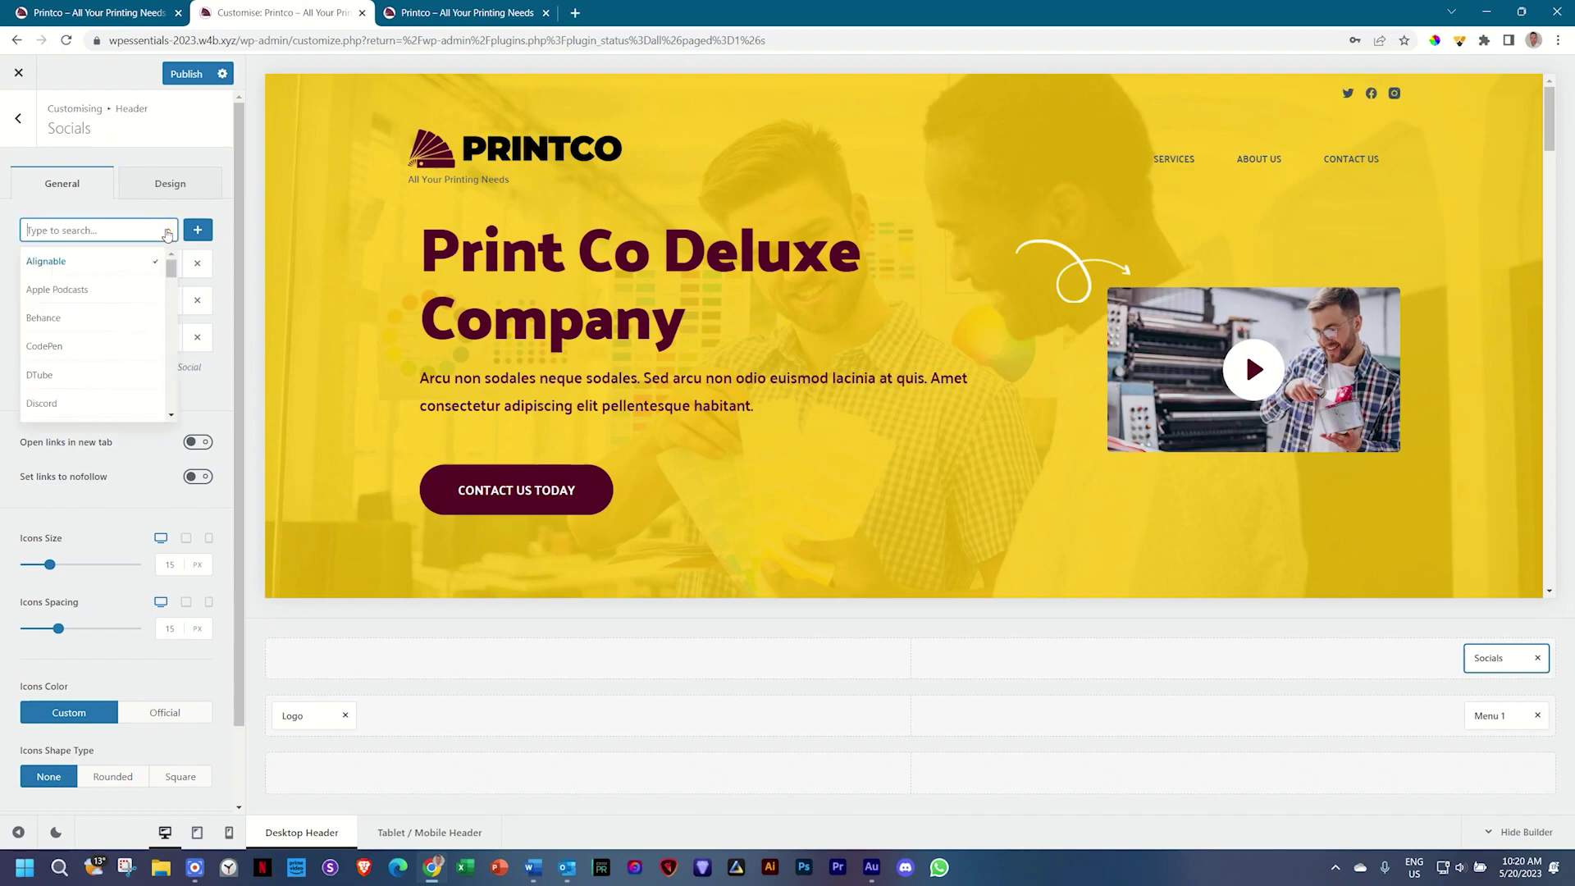
click(54, 315)
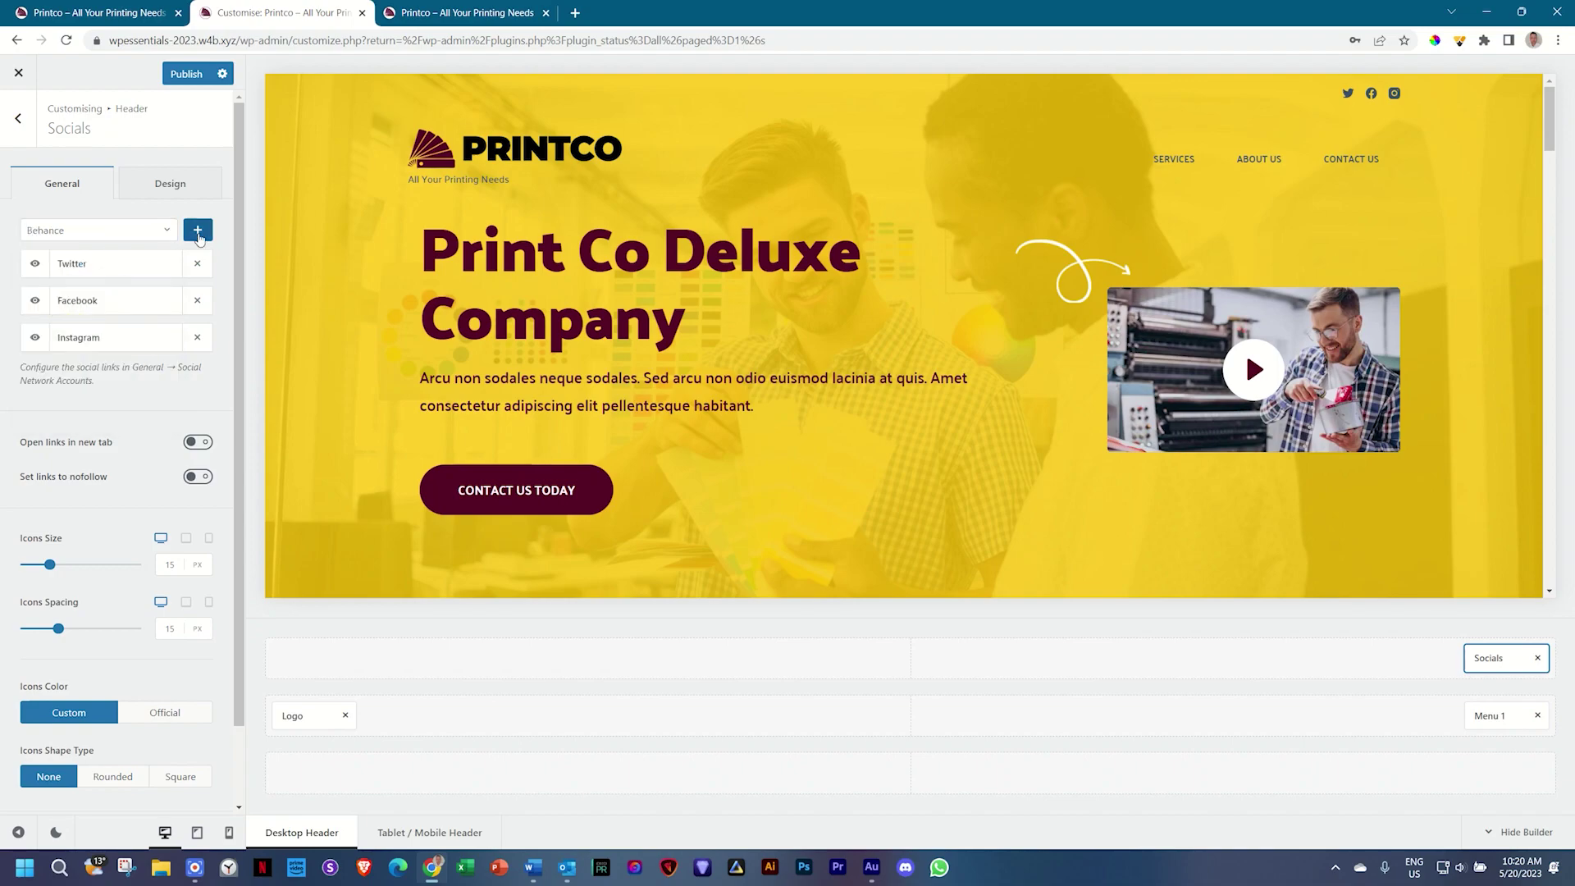
click(198, 231)
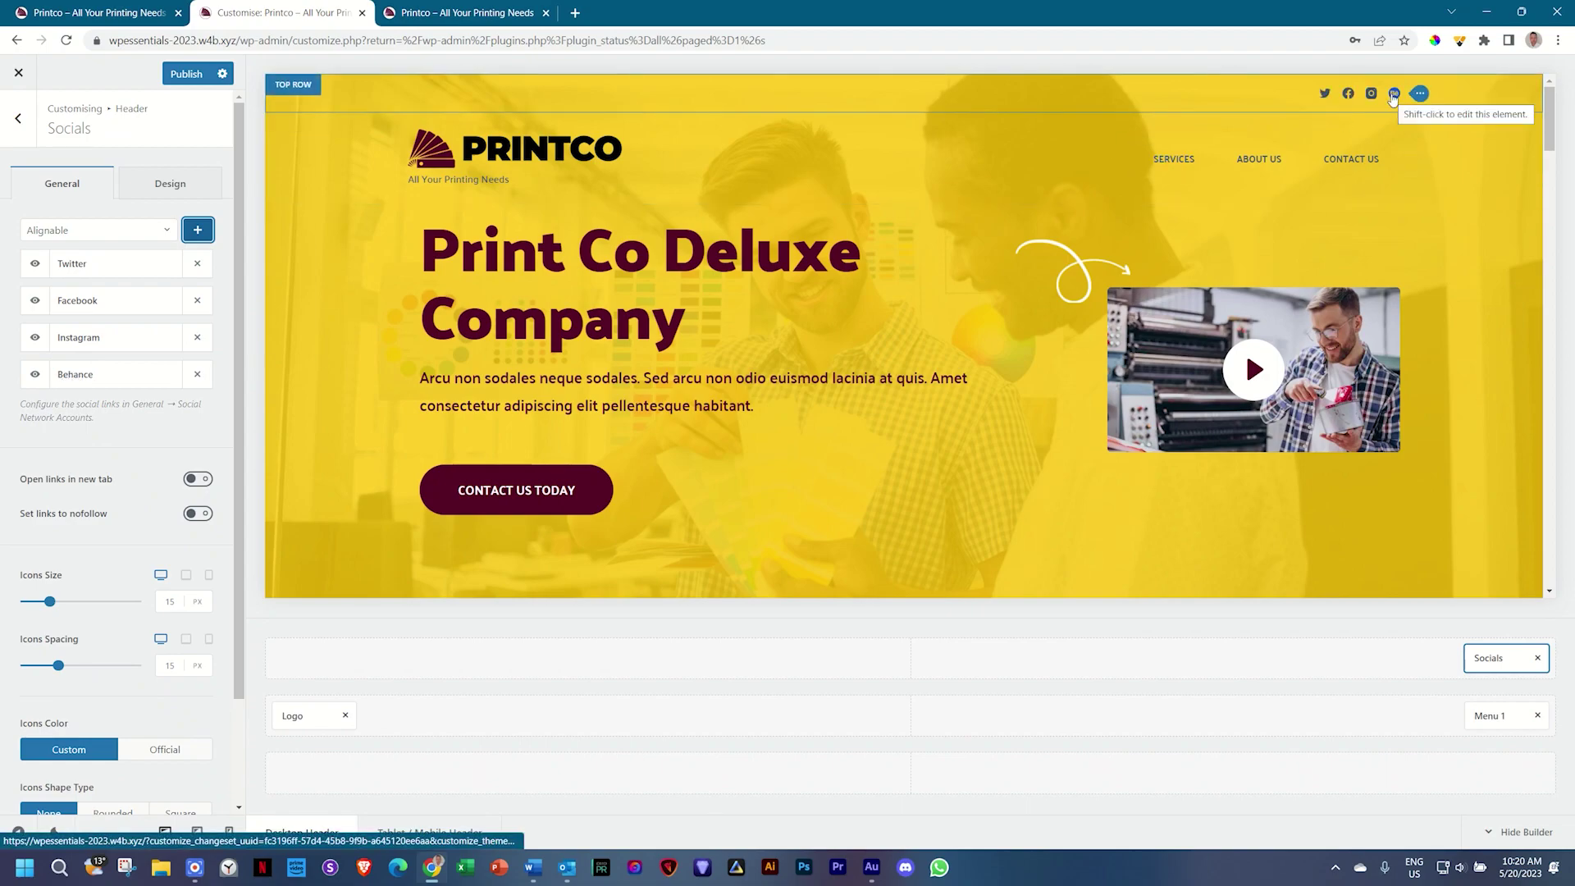
click(153, 233)
scroll(98, 323, down, 2)
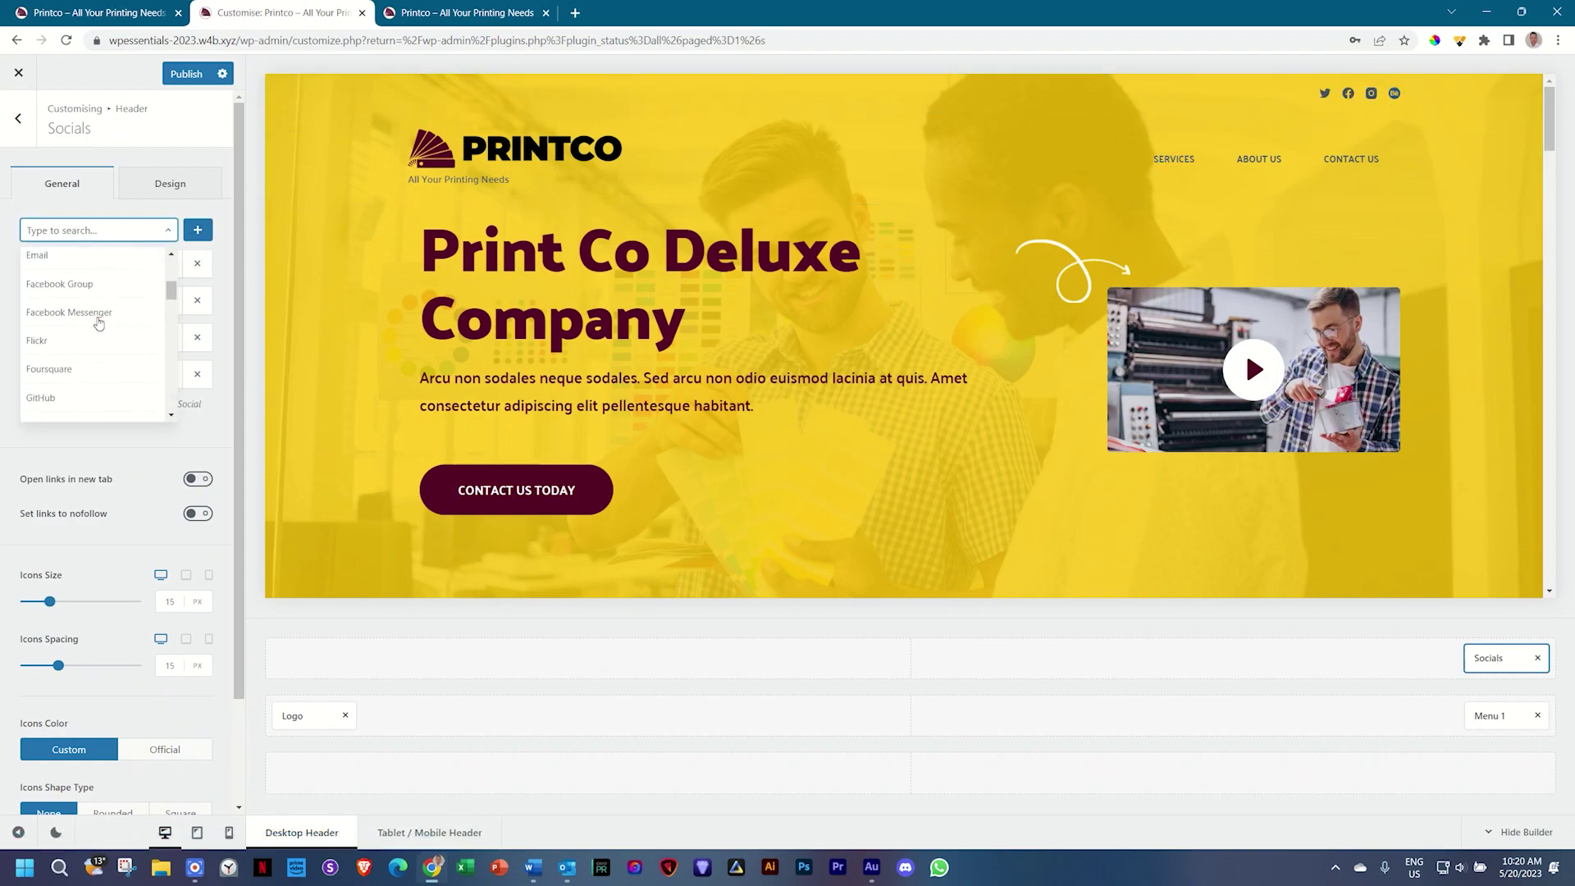
scroll(99, 322, down, 3)
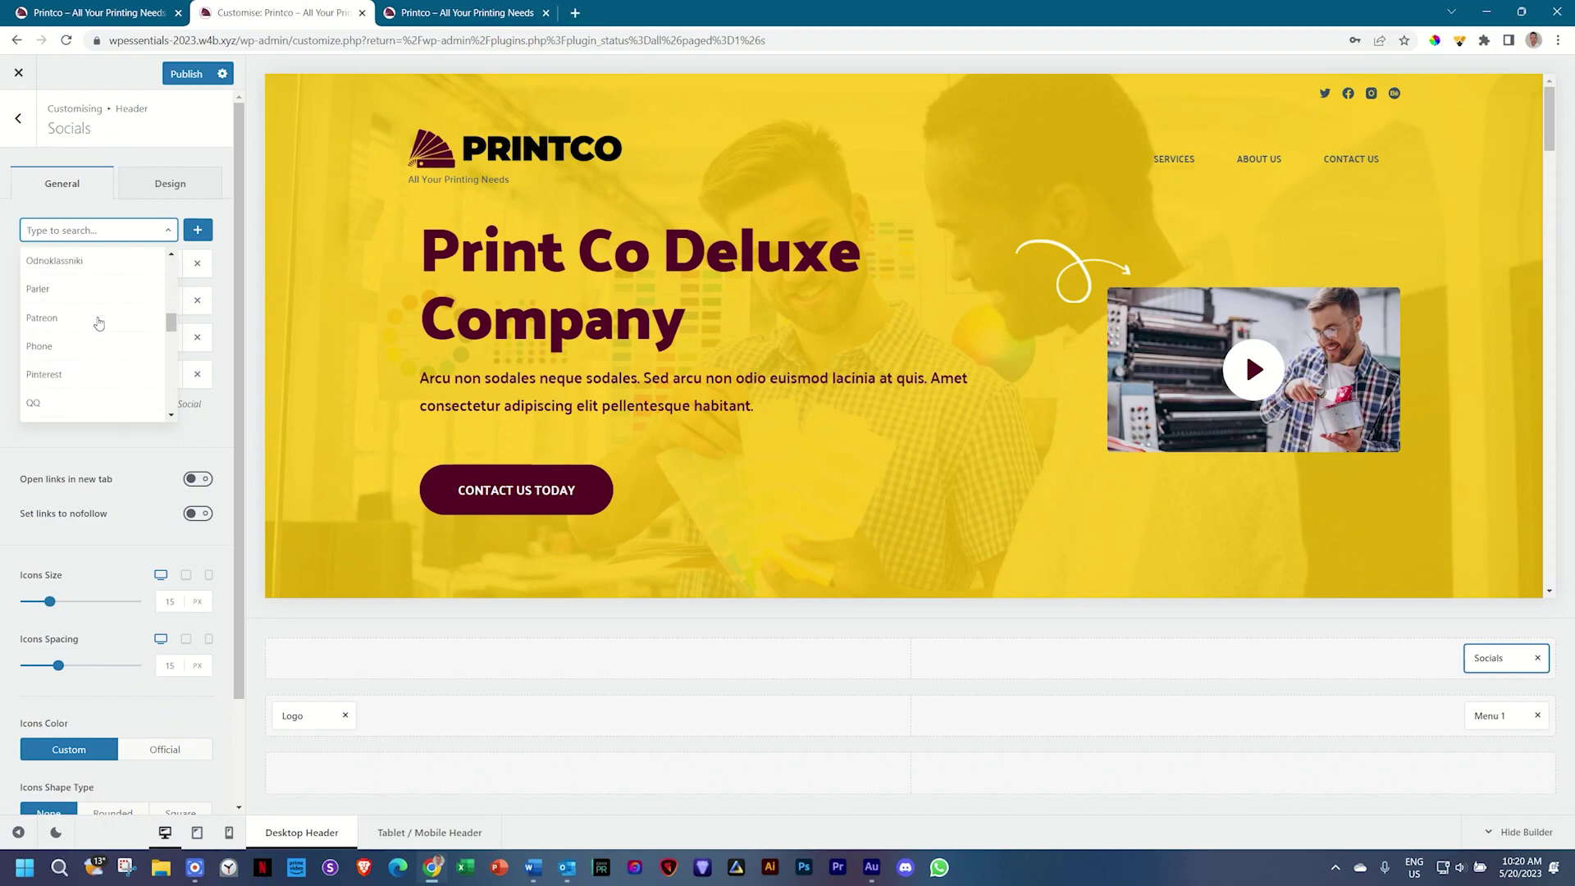
click(49, 317)
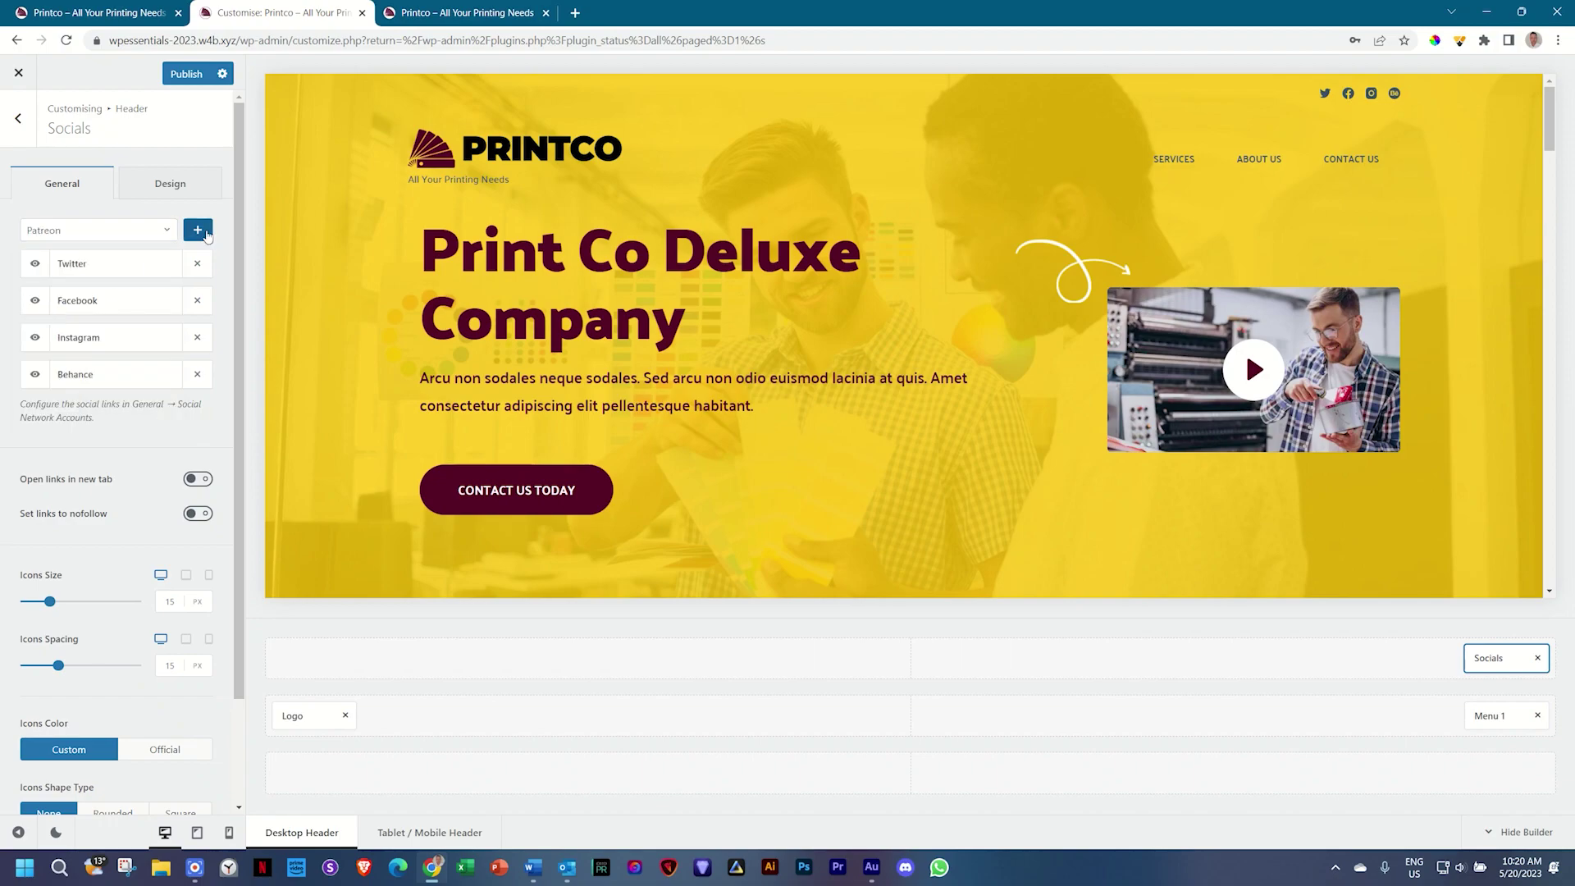
click(202, 234)
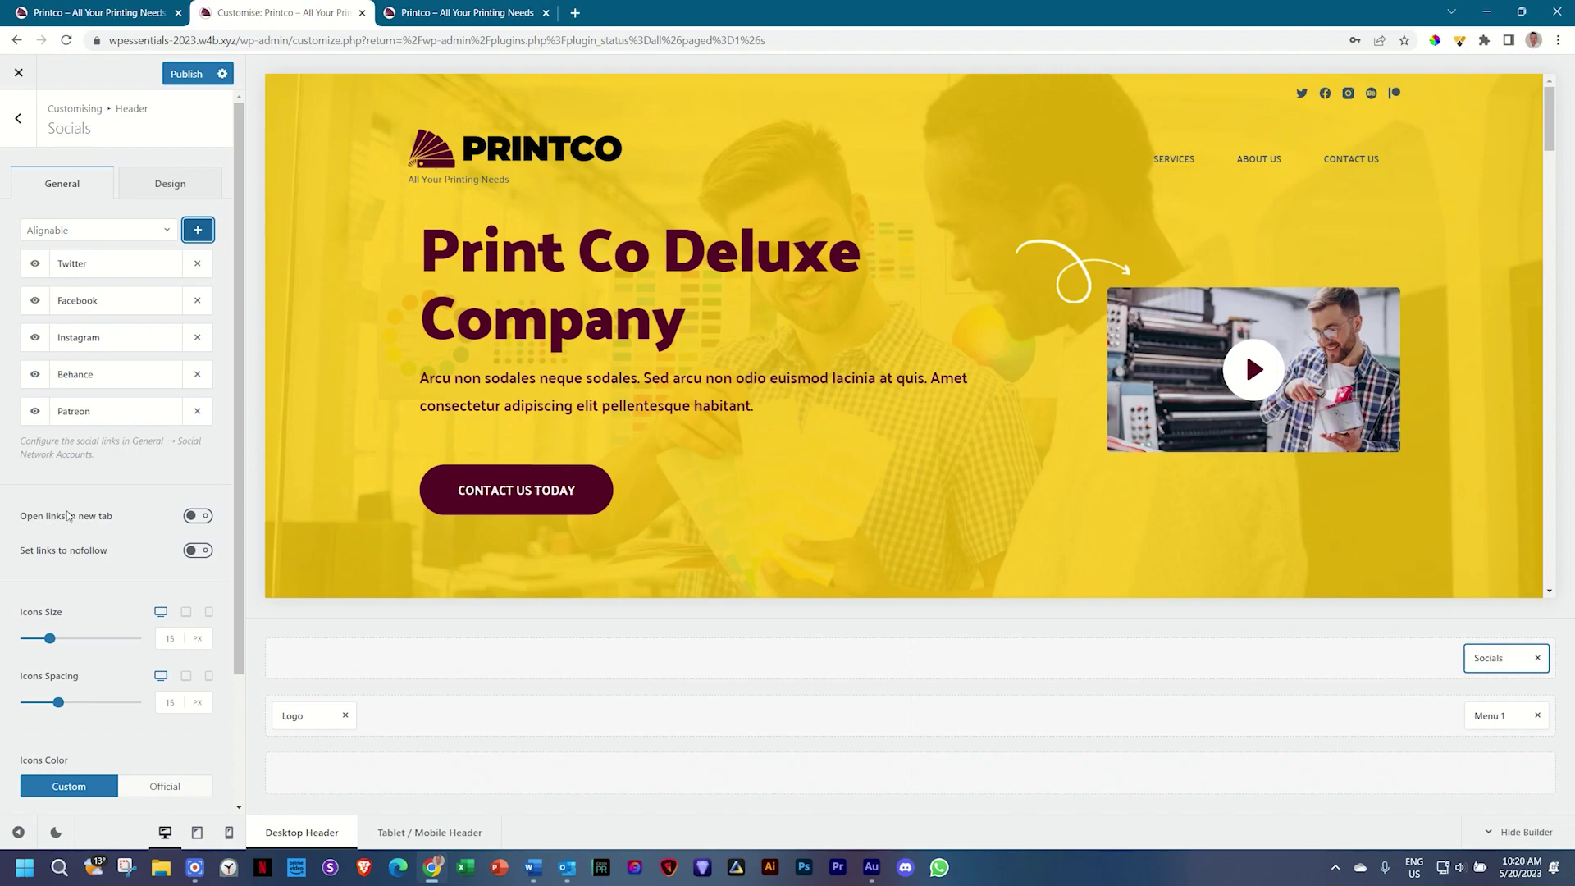
Make social links open in a new tab and keep the Custom icon colour option.
click(160, 518)
scroll(121, 539, down, 1)
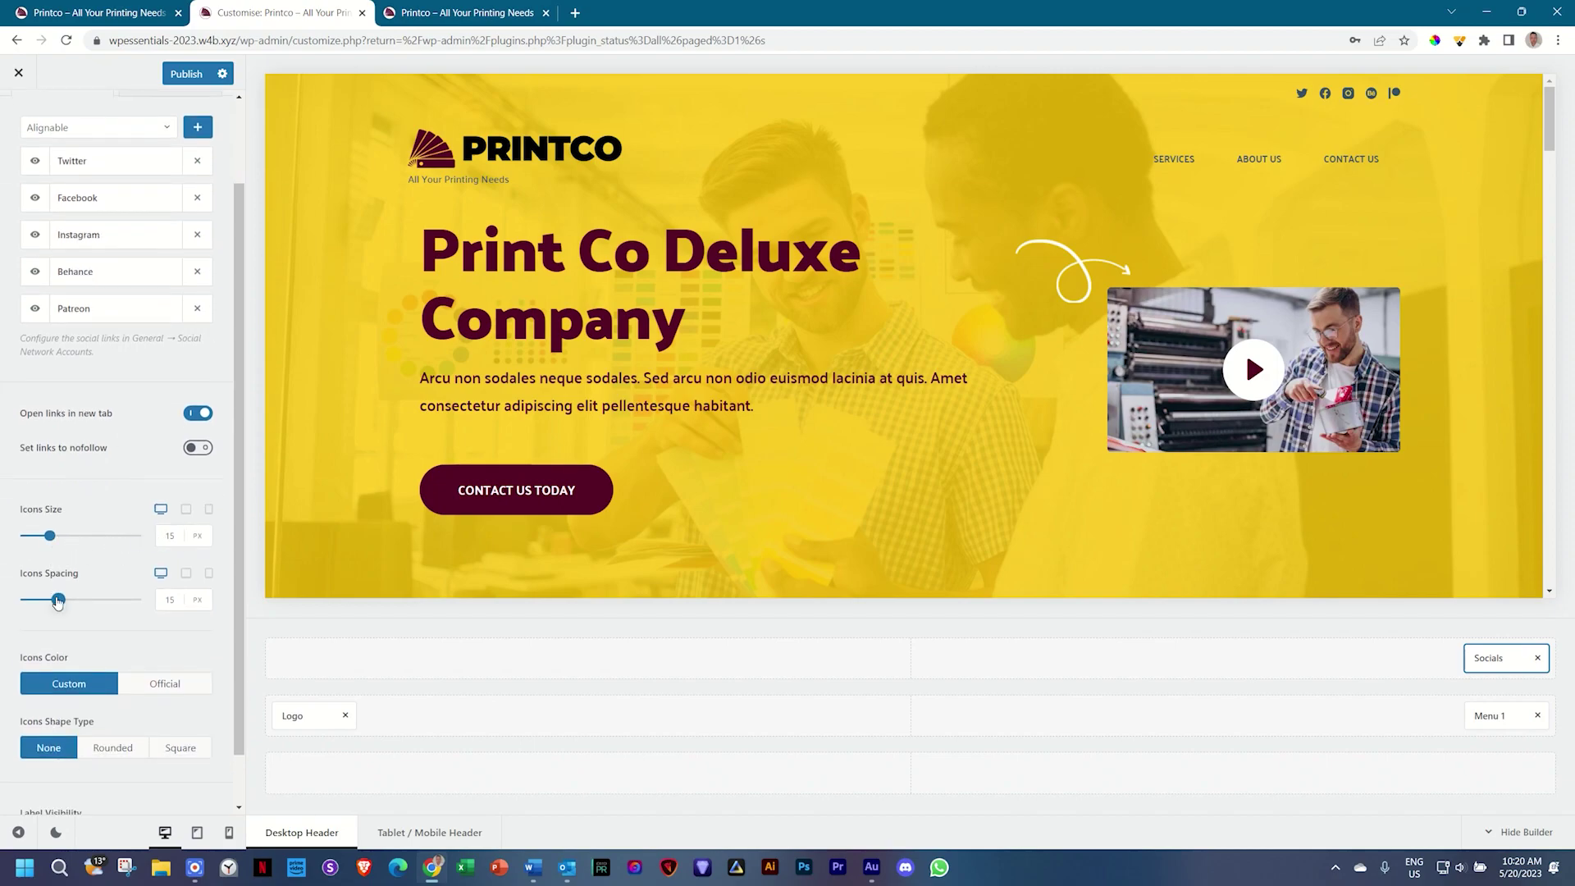
scroll(45, 619, down, 1)
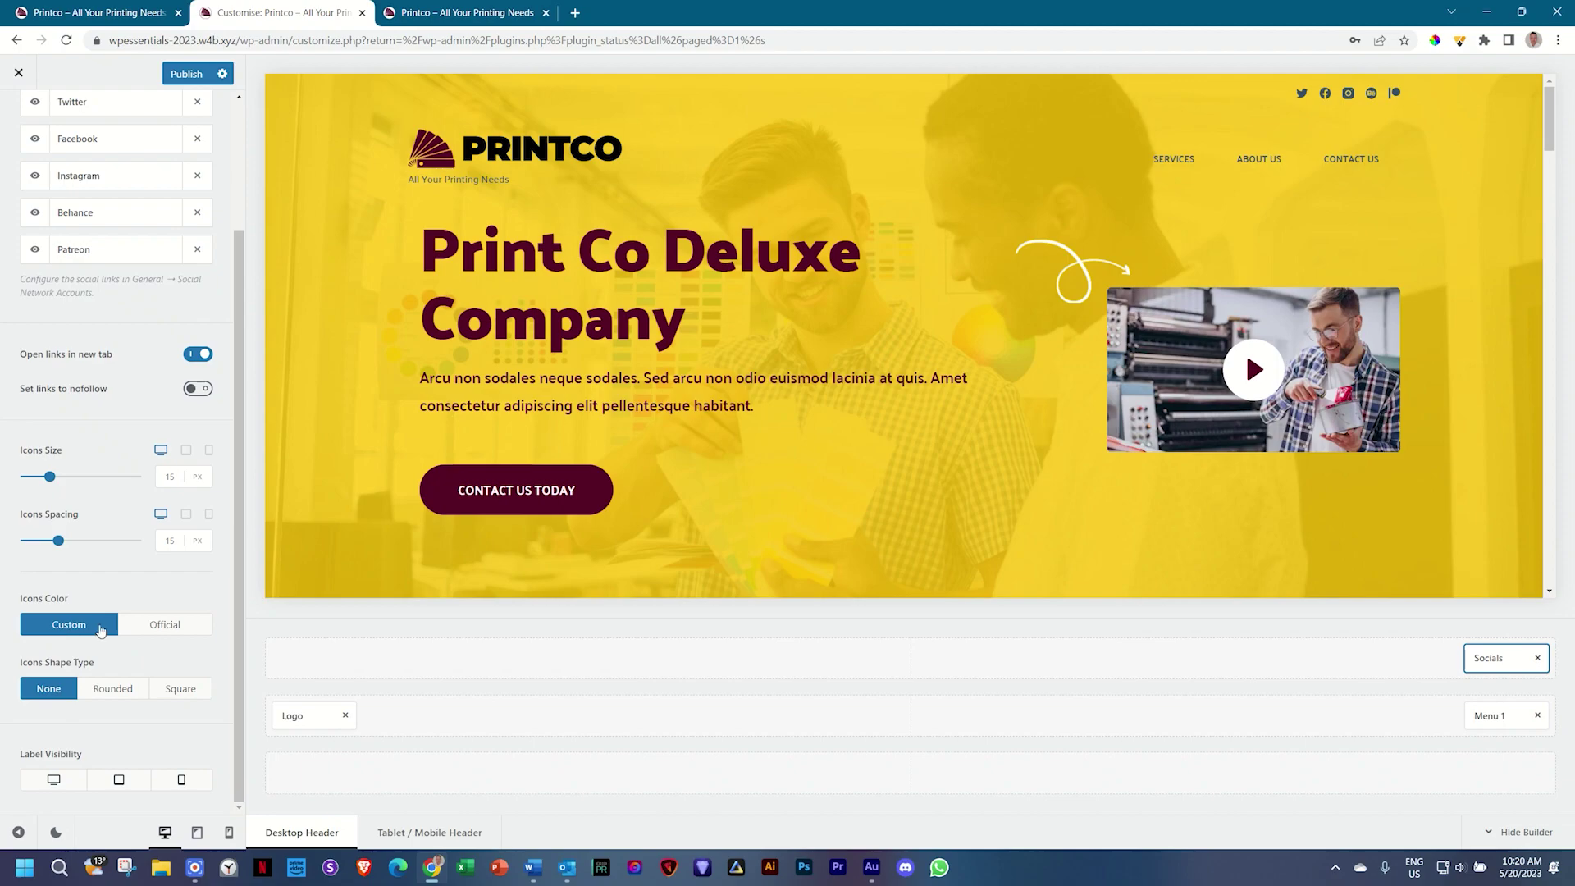
click(150, 628)
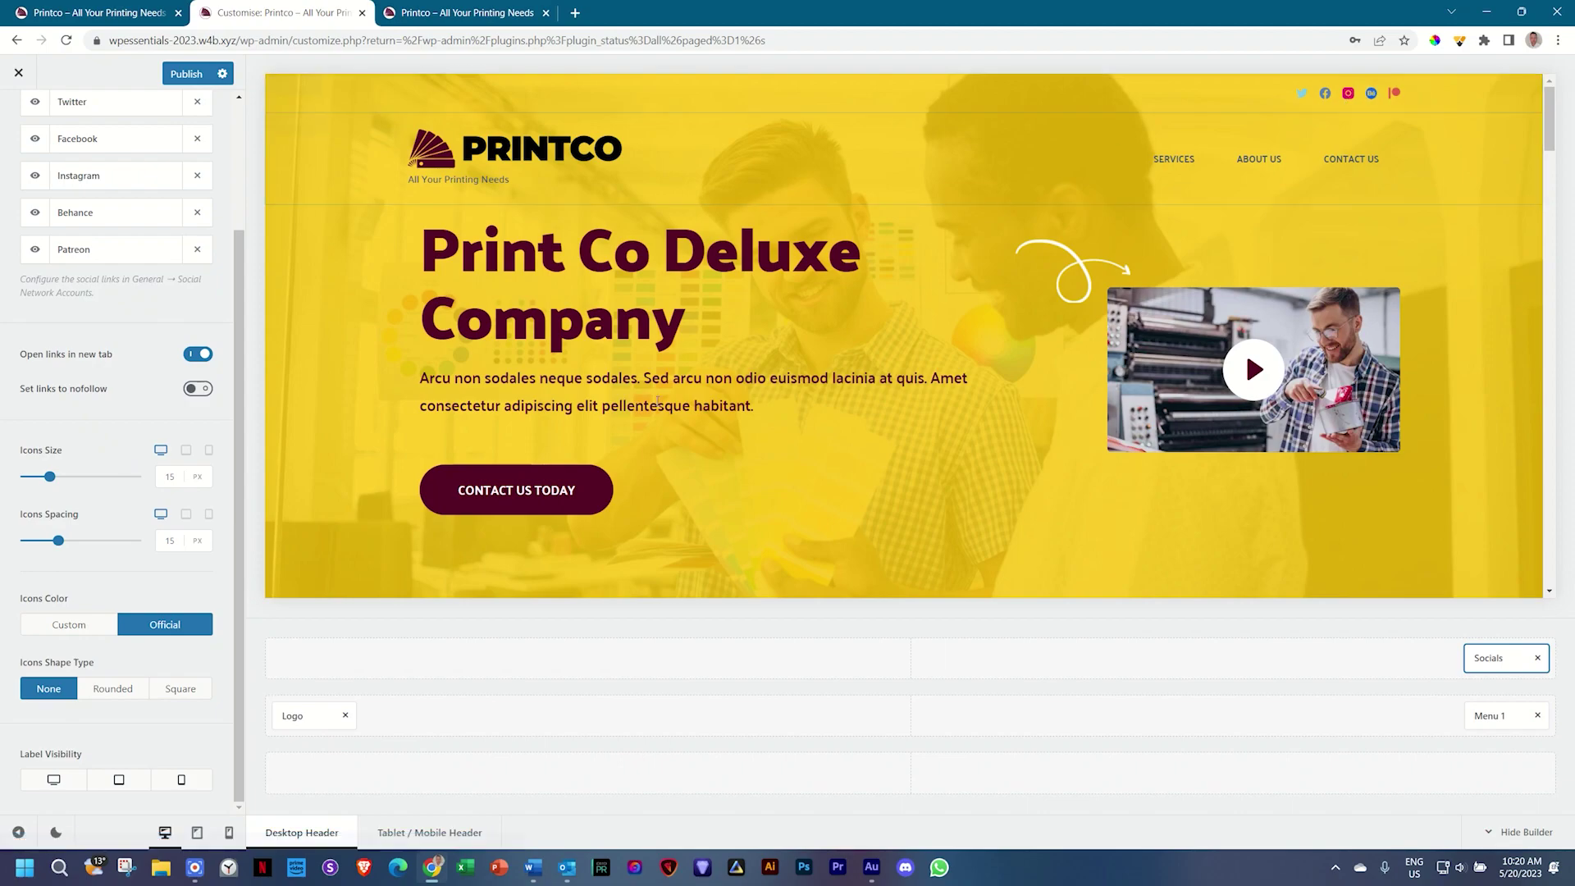
click(94, 629)
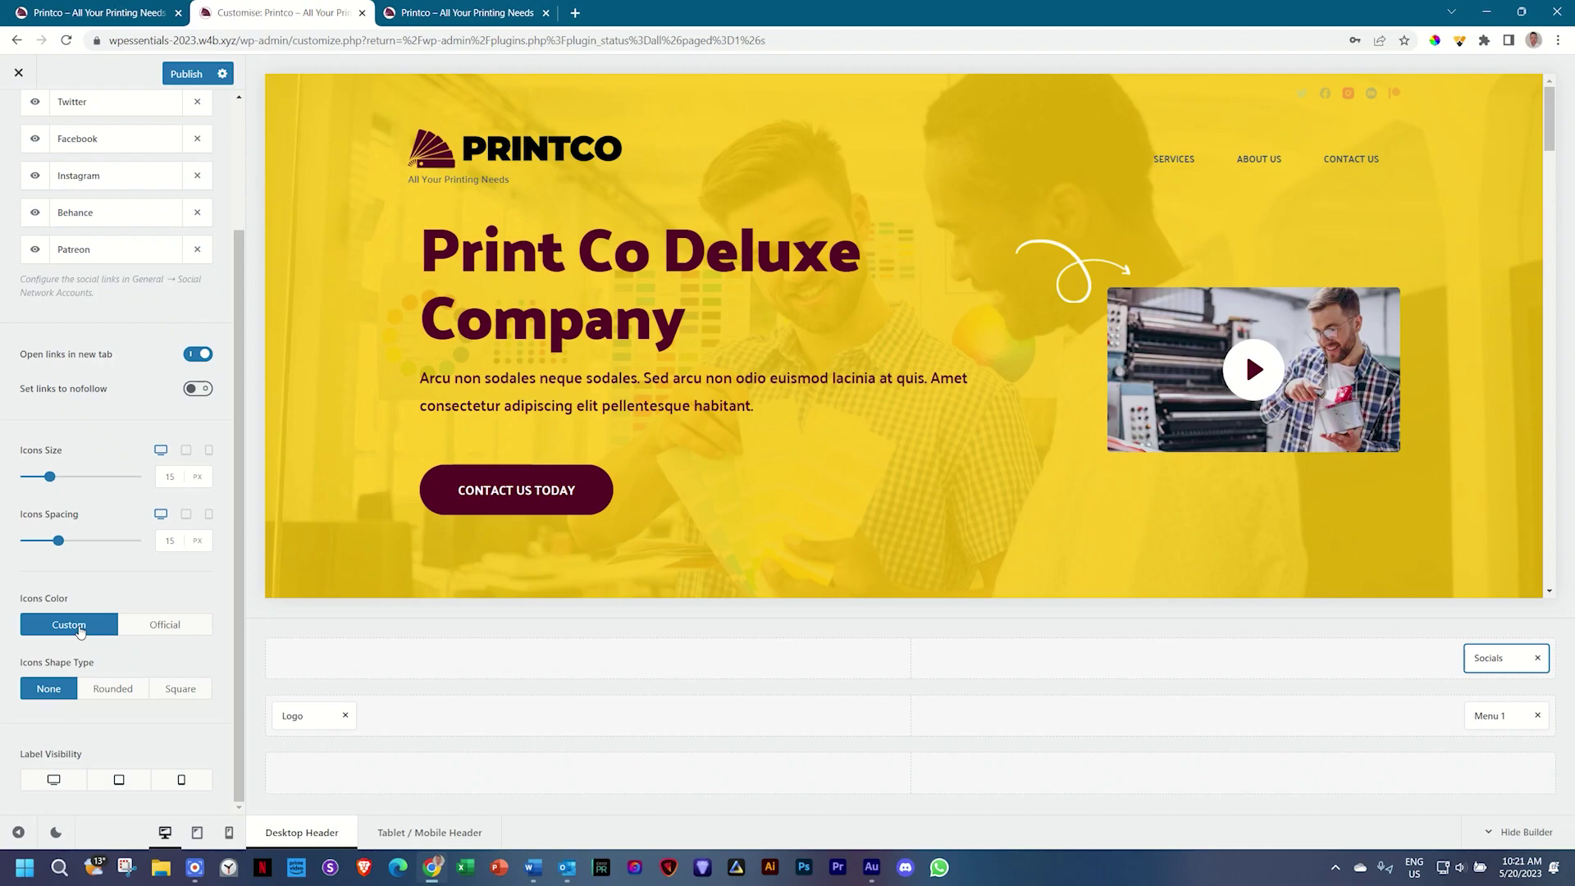
scroll(80, 630, up, 3)
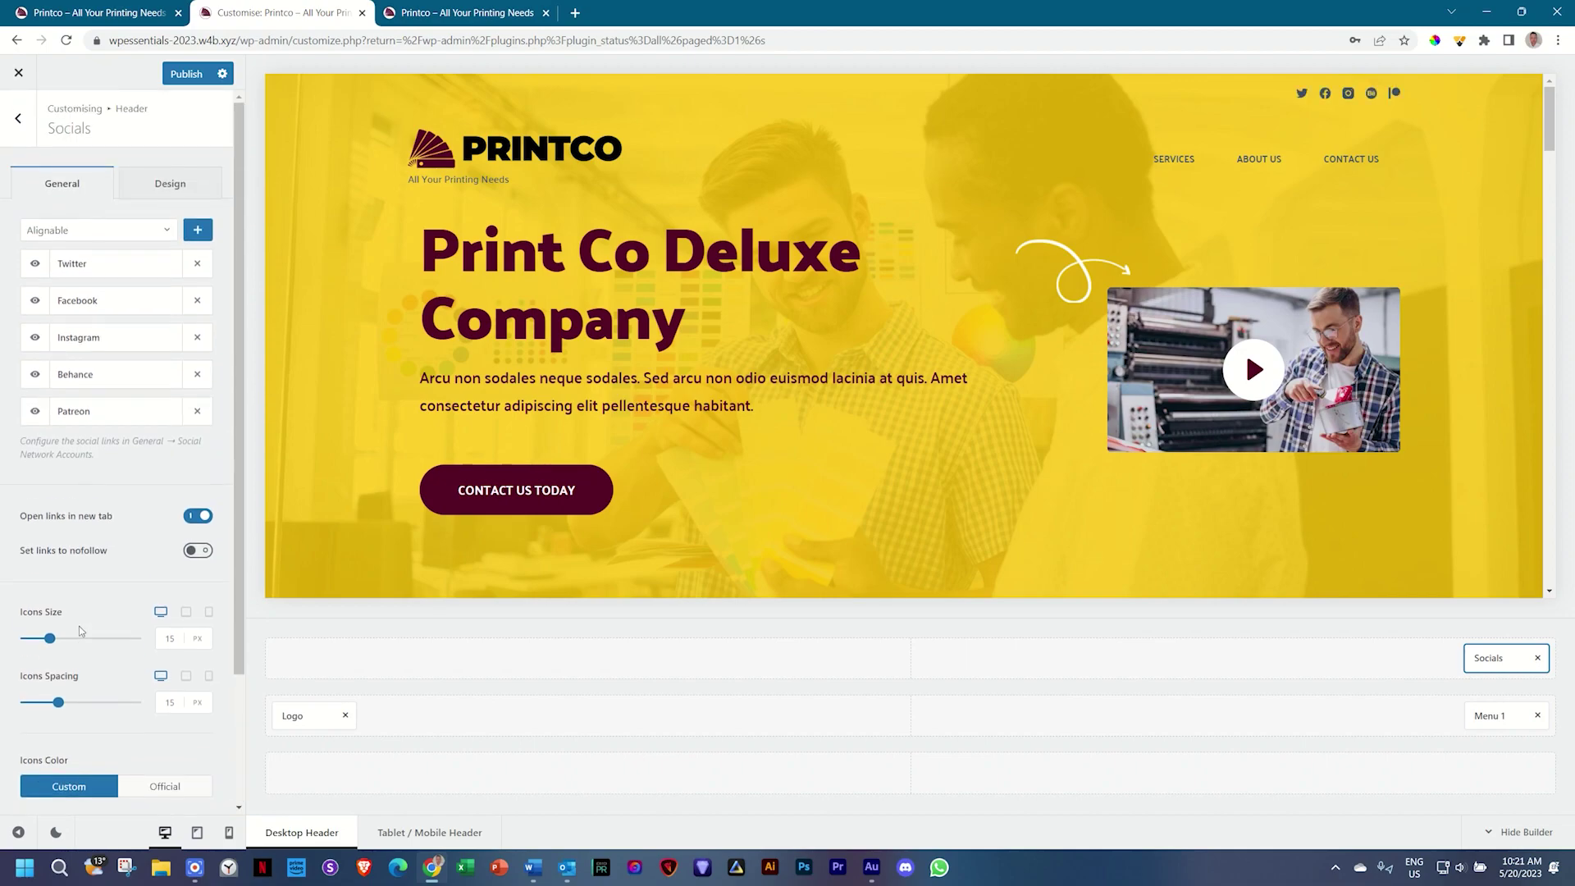
click(173, 185)
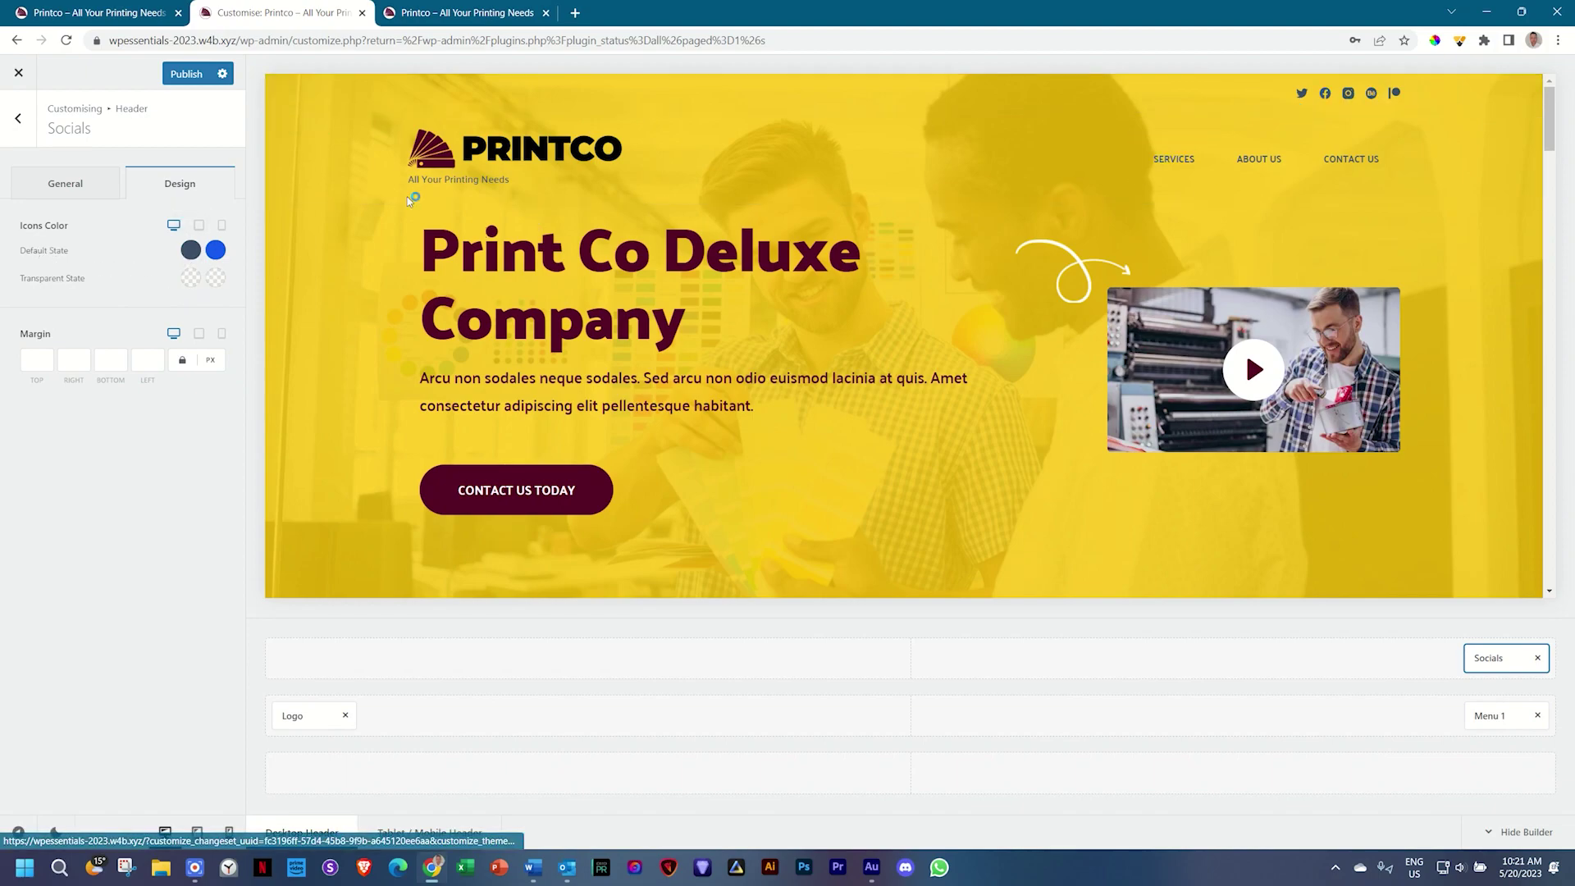
Copy the maroon colour code 560224 from the Printer Company Word document.
click(533, 867)
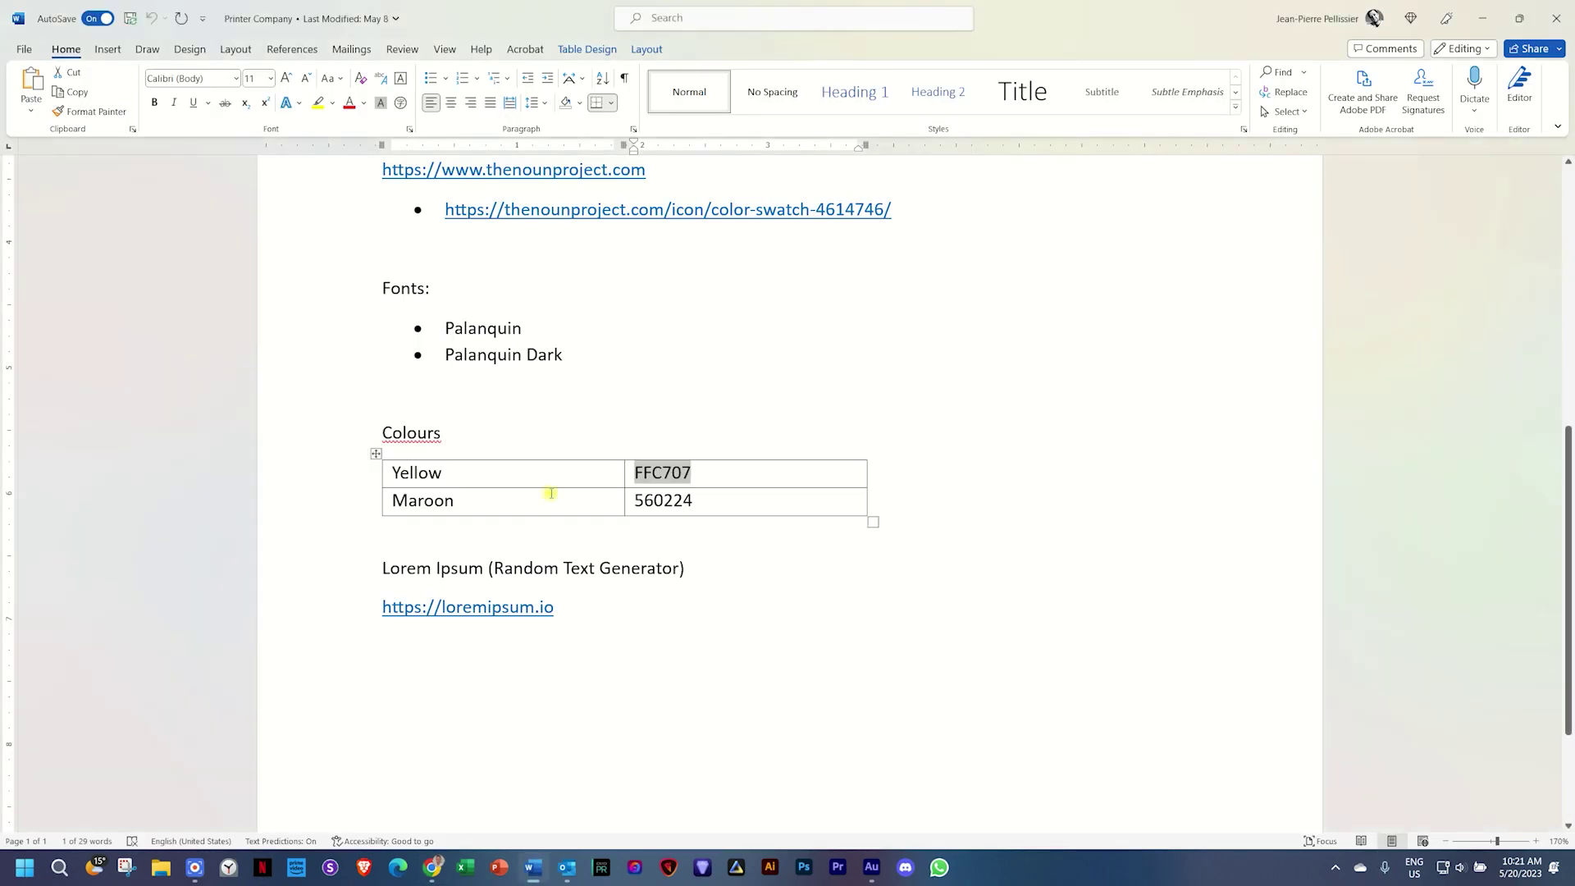
click(551, 492)
key(Tab)
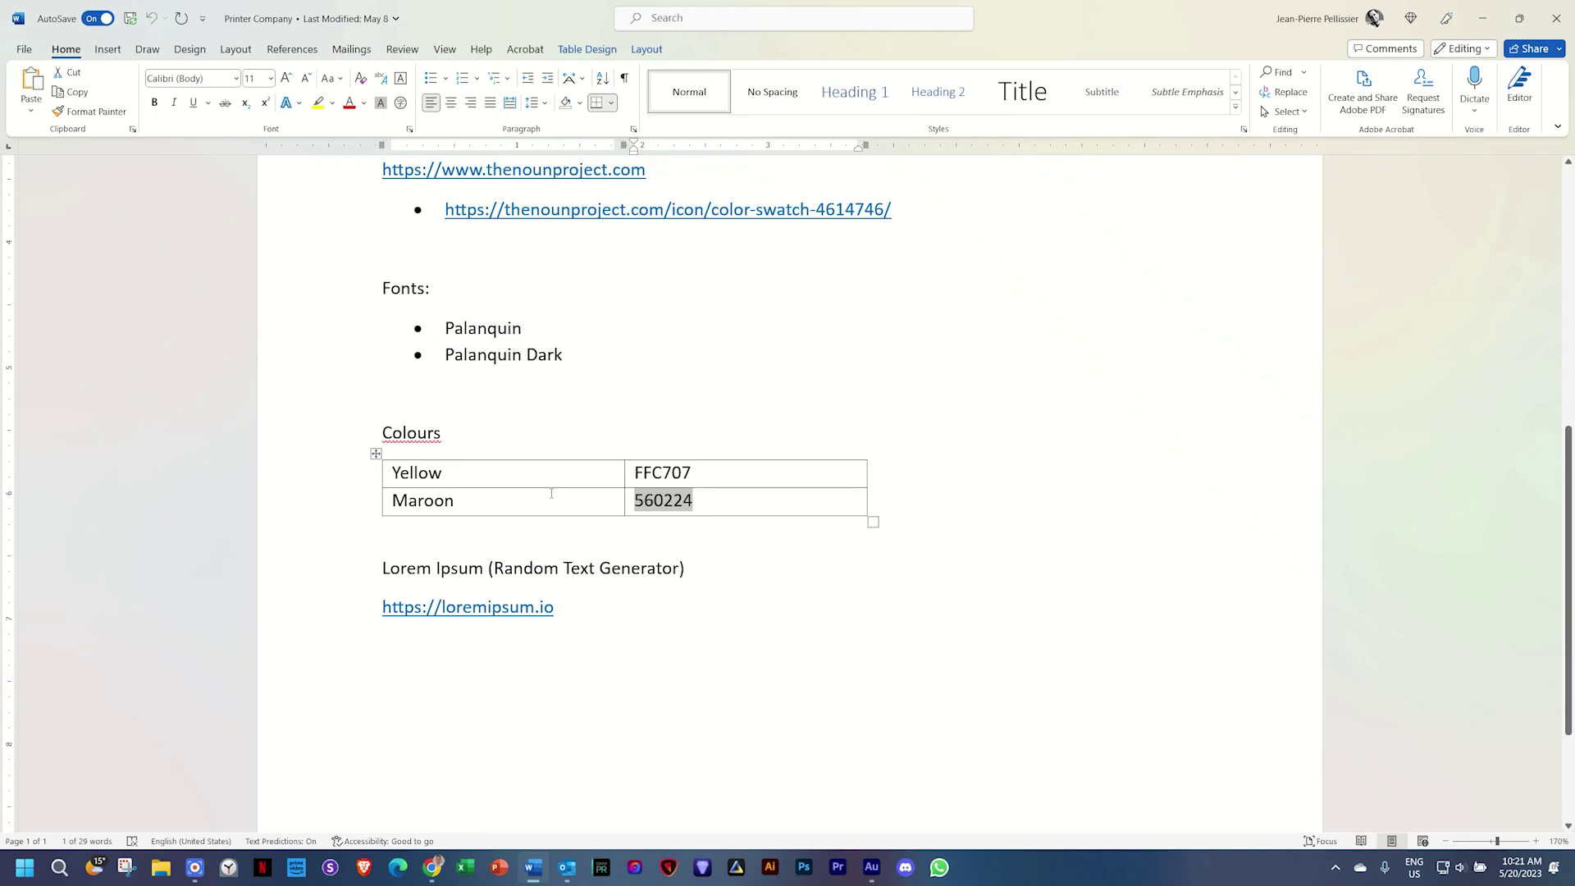
Colour the social icons maroon #560224 with a white hover colour.
click(432, 867)
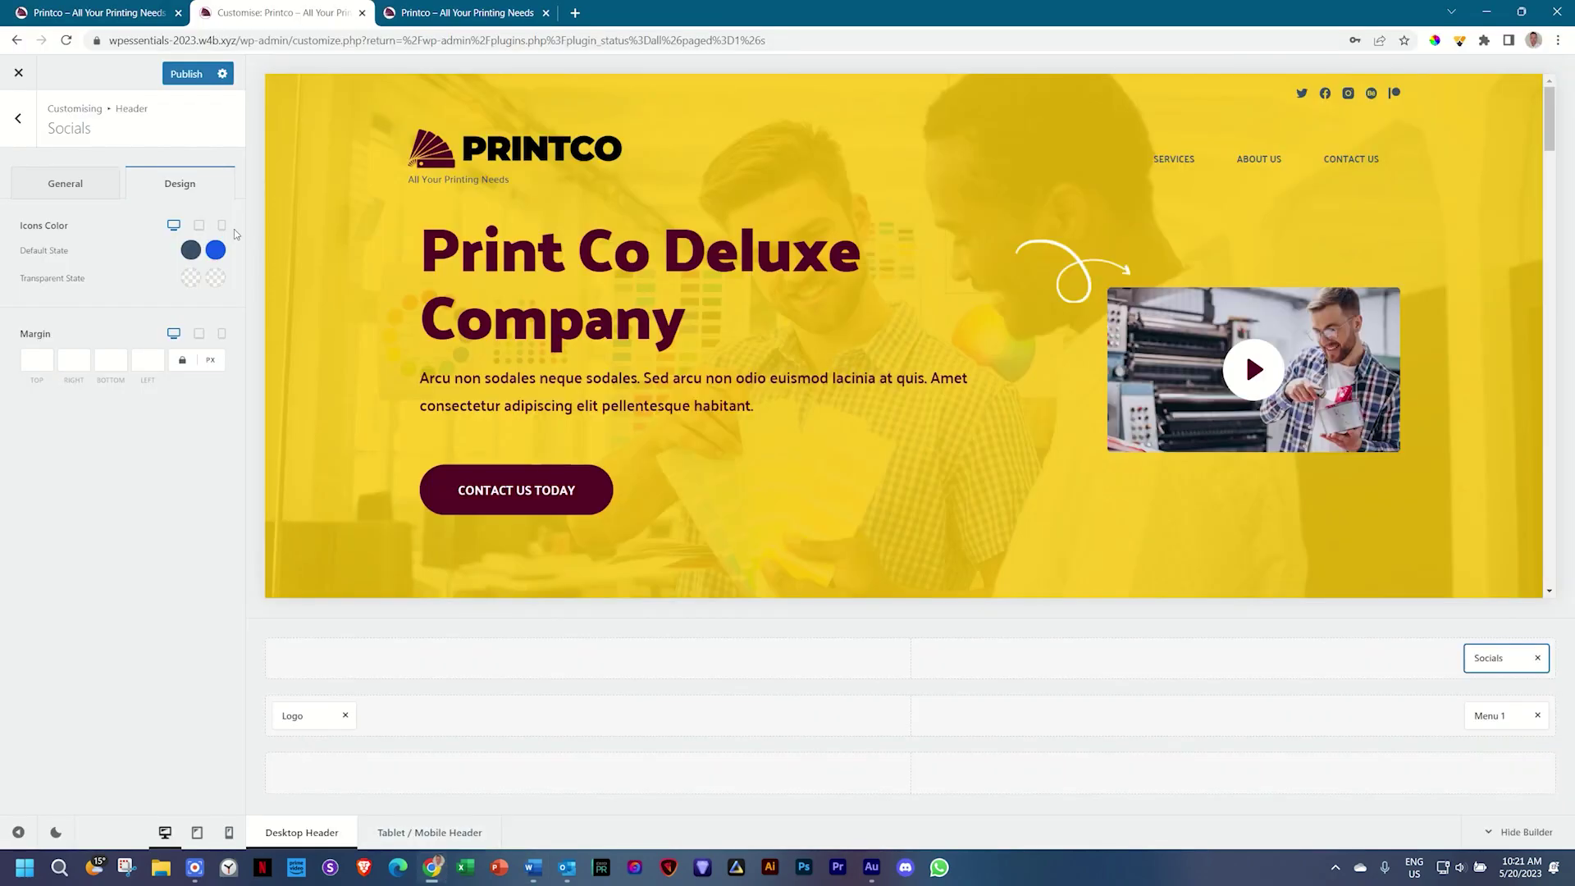
click(190, 251)
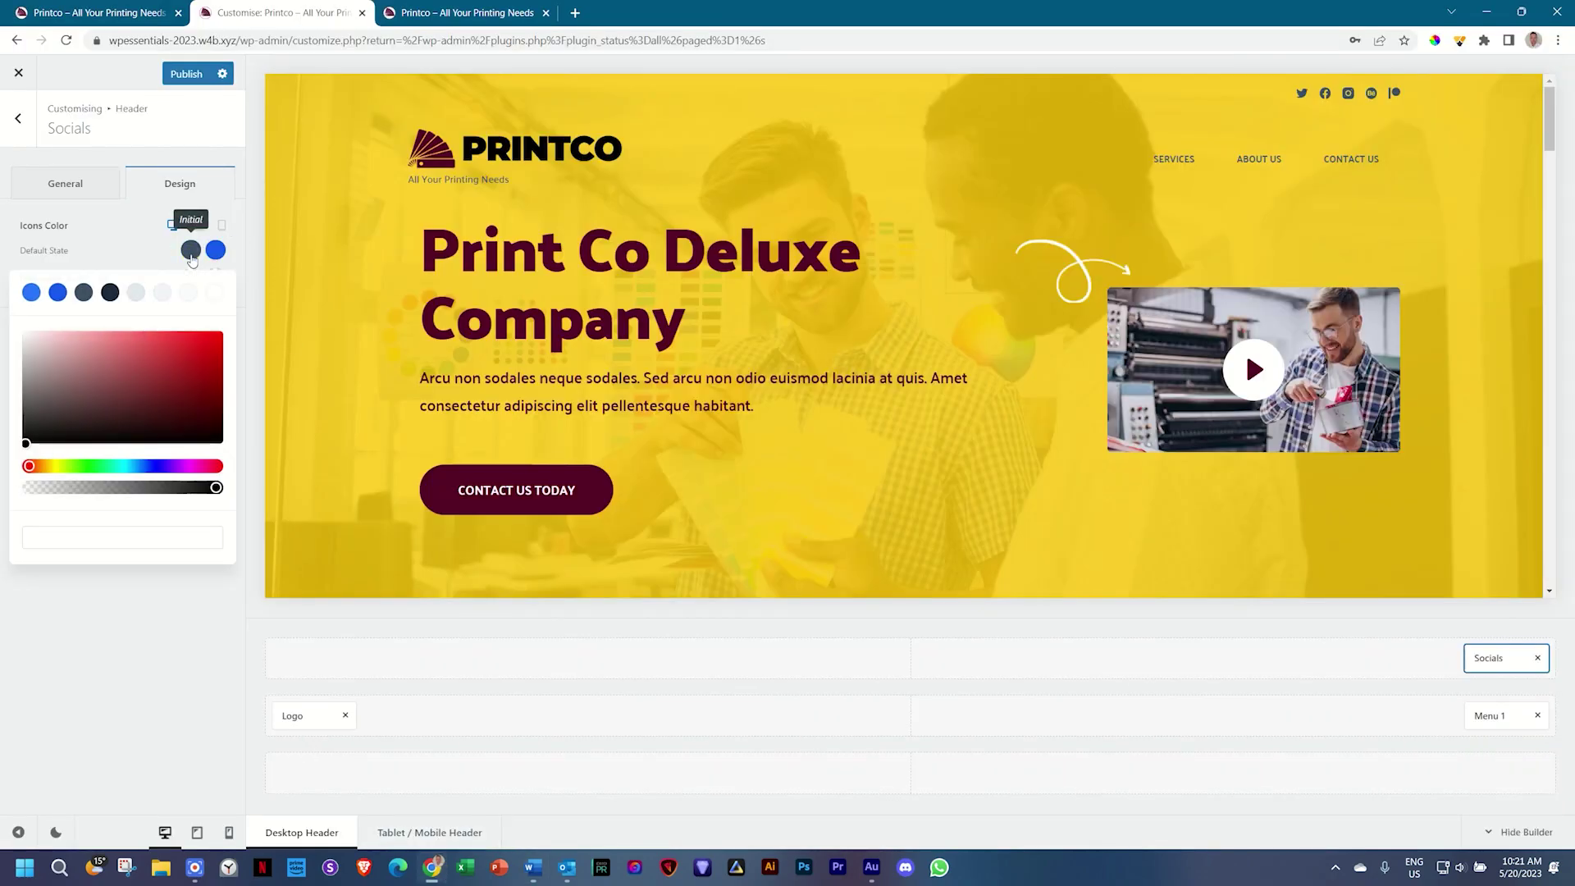
click(63, 538)
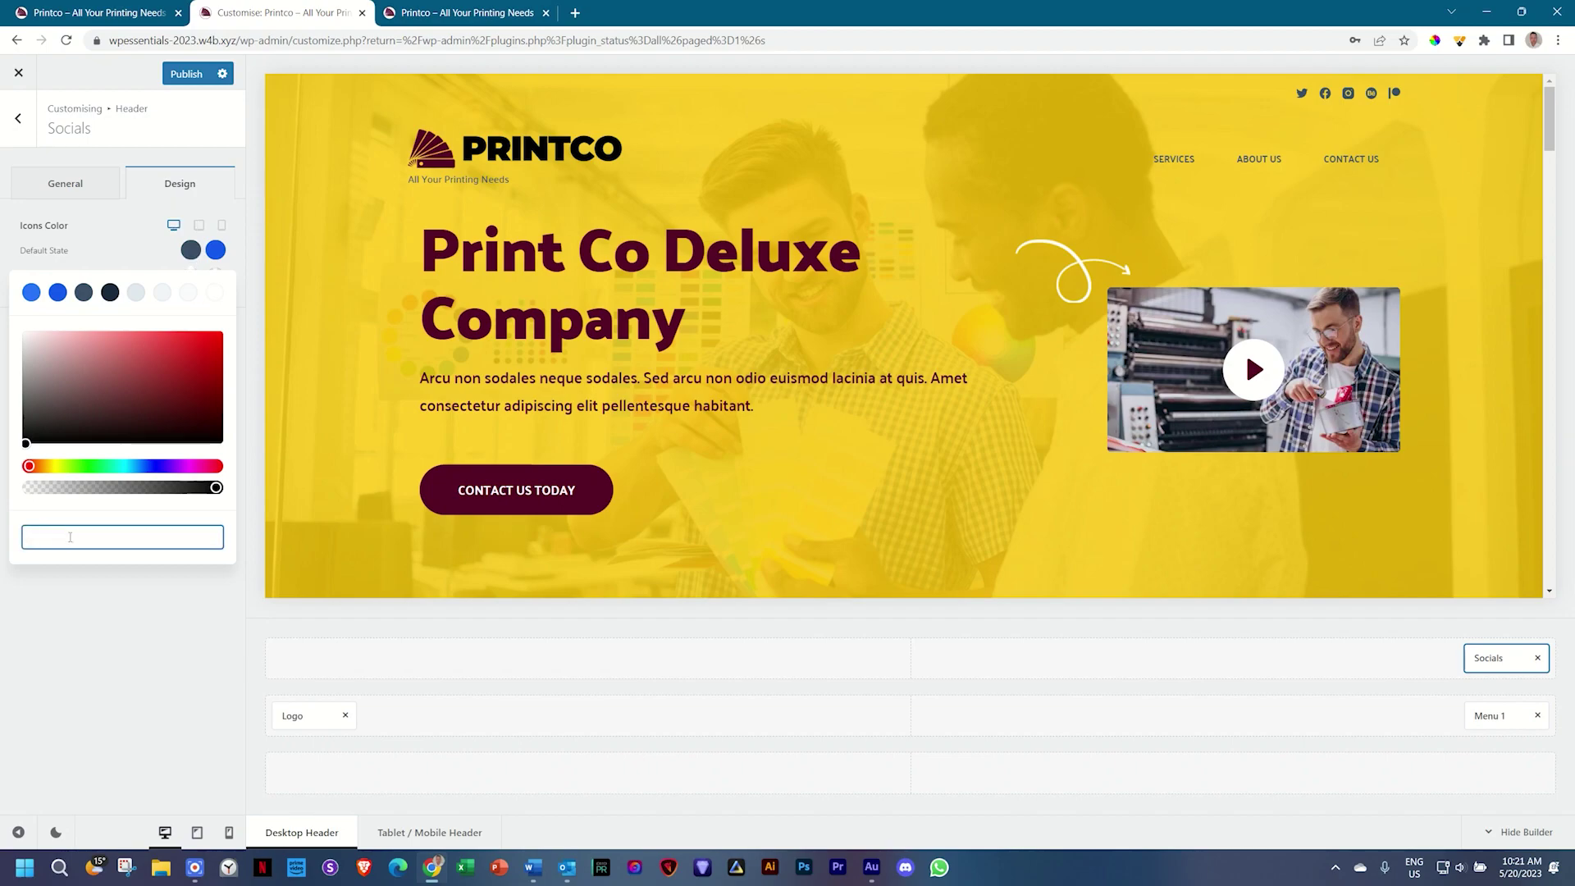
text(#560224)
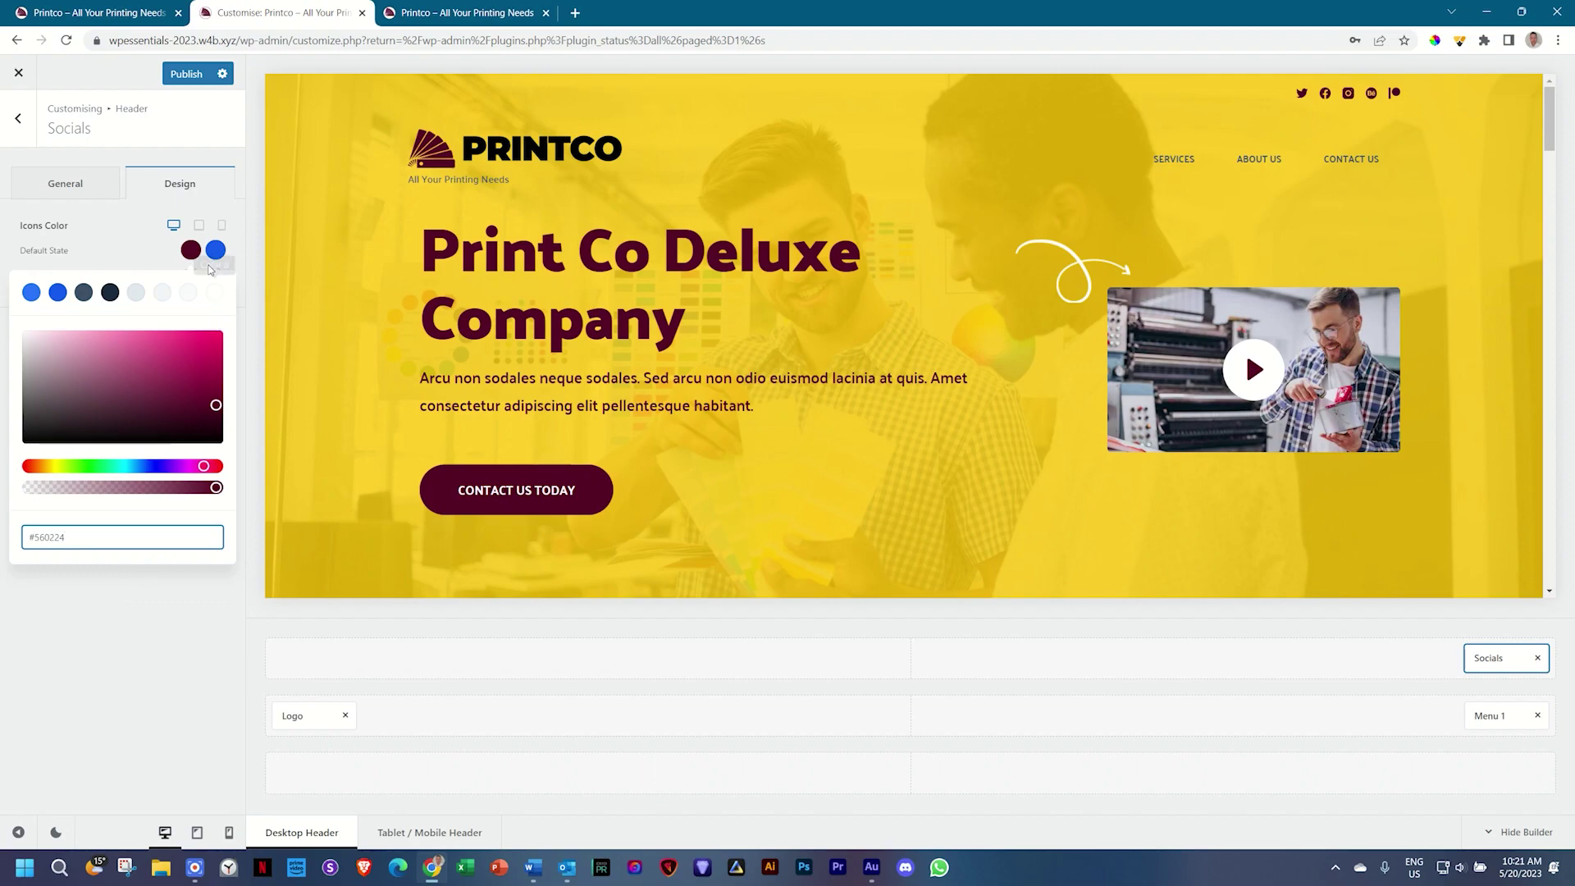
click(160, 255)
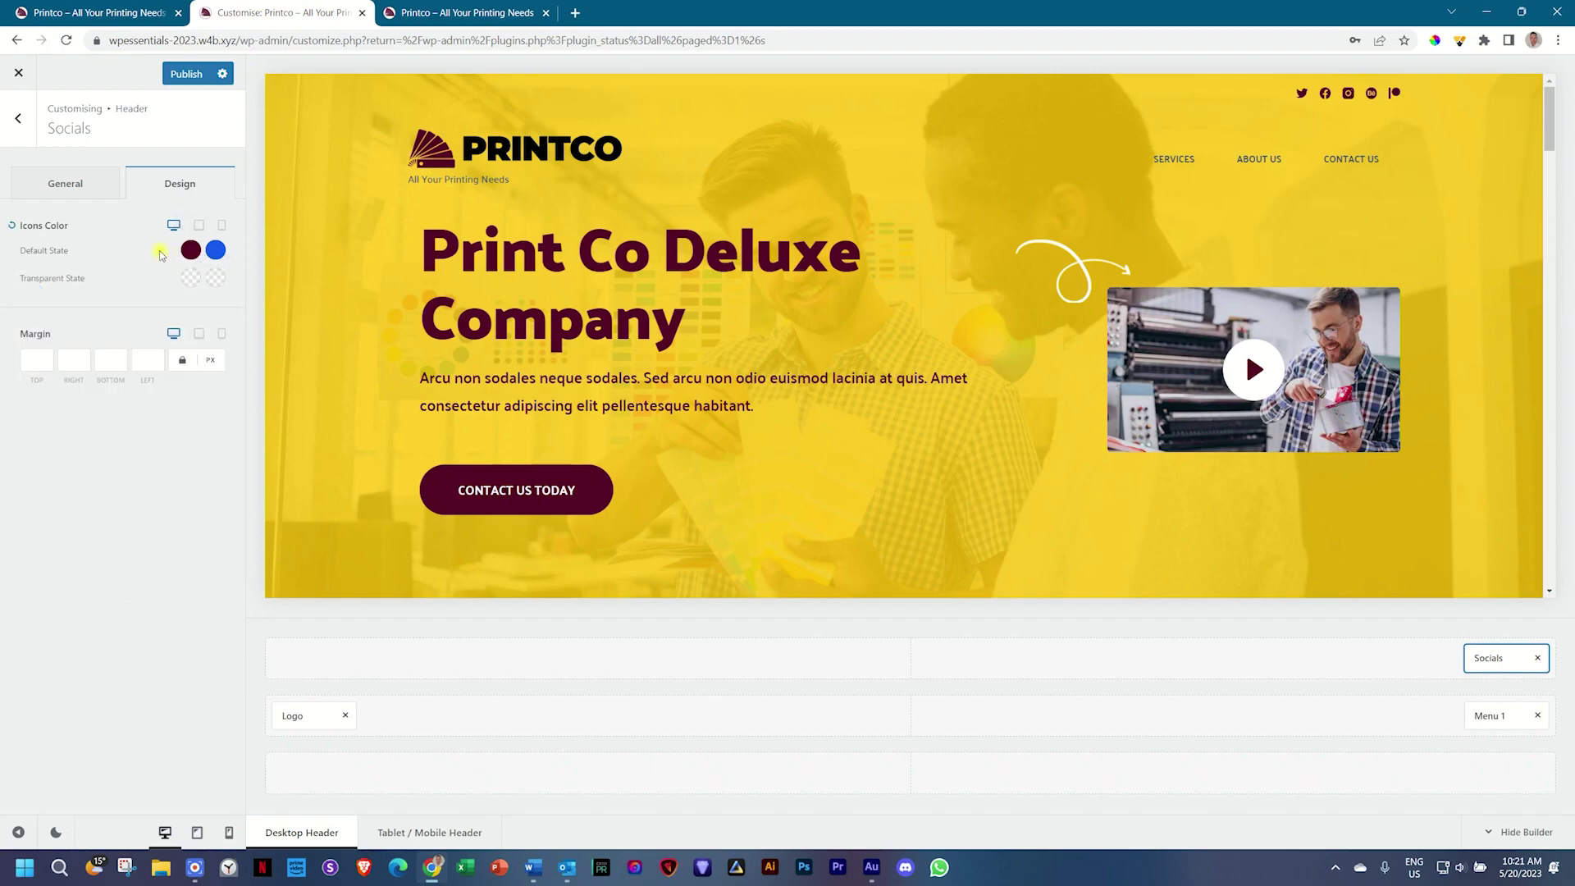
click(215, 250)
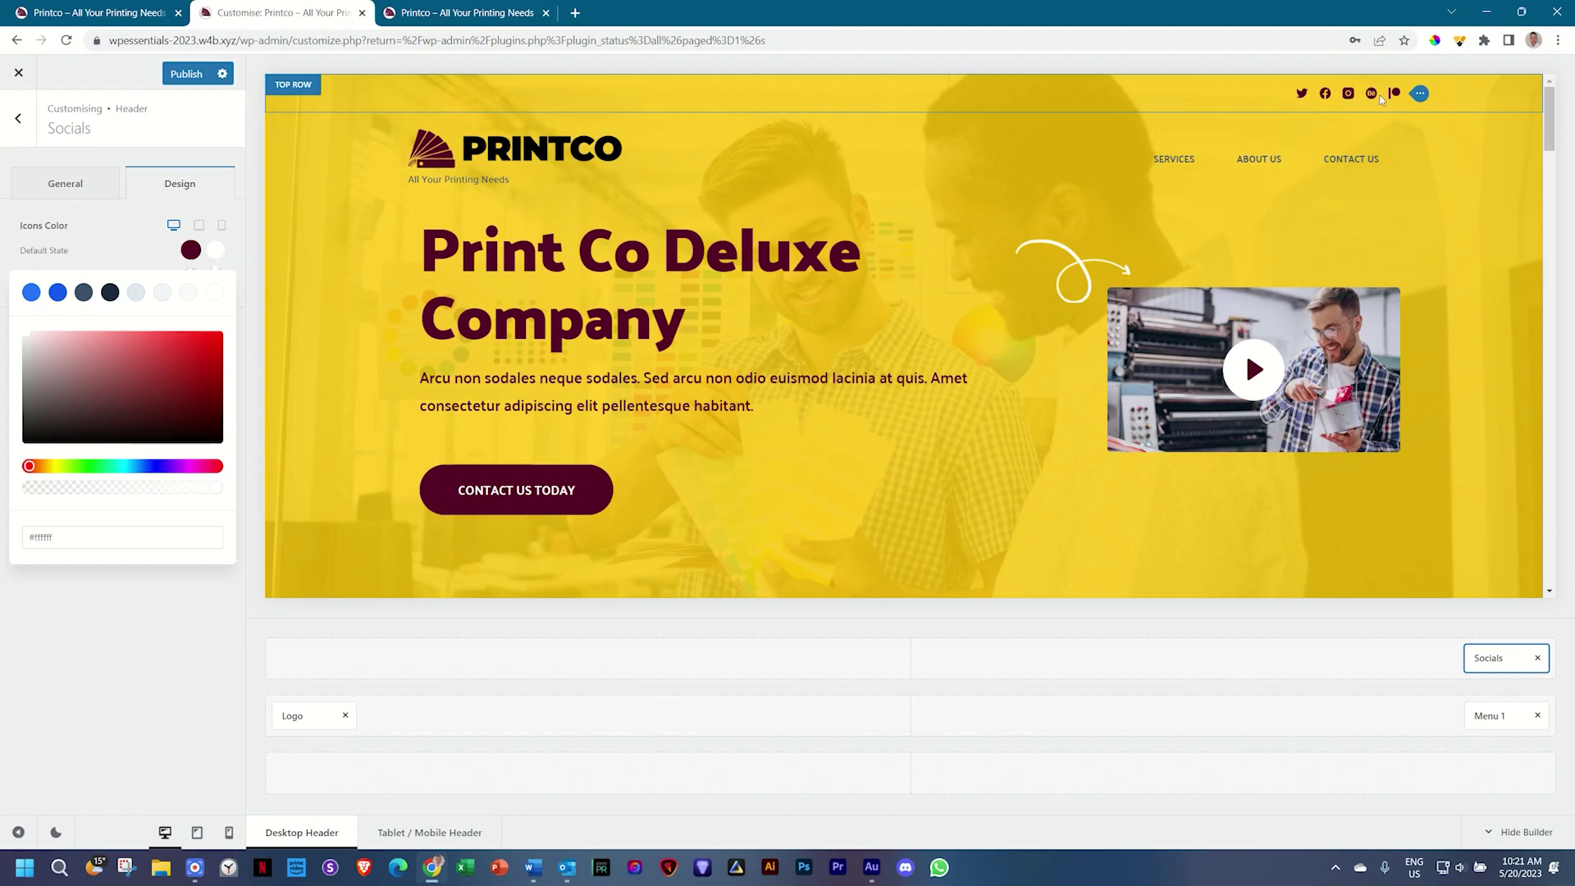
click(158, 247)
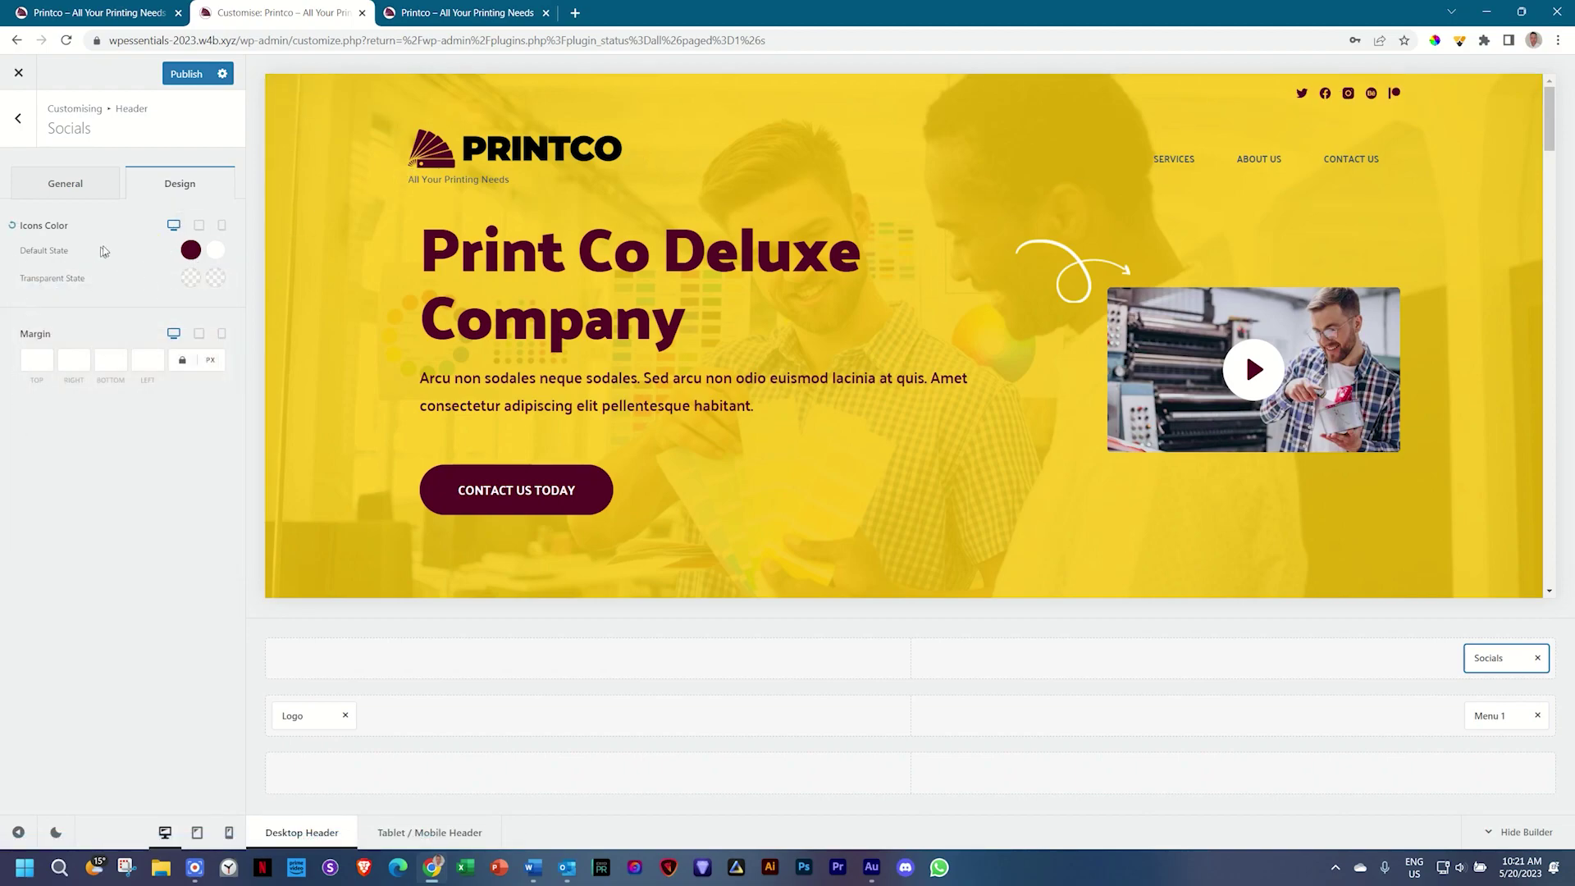
click(77, 187)
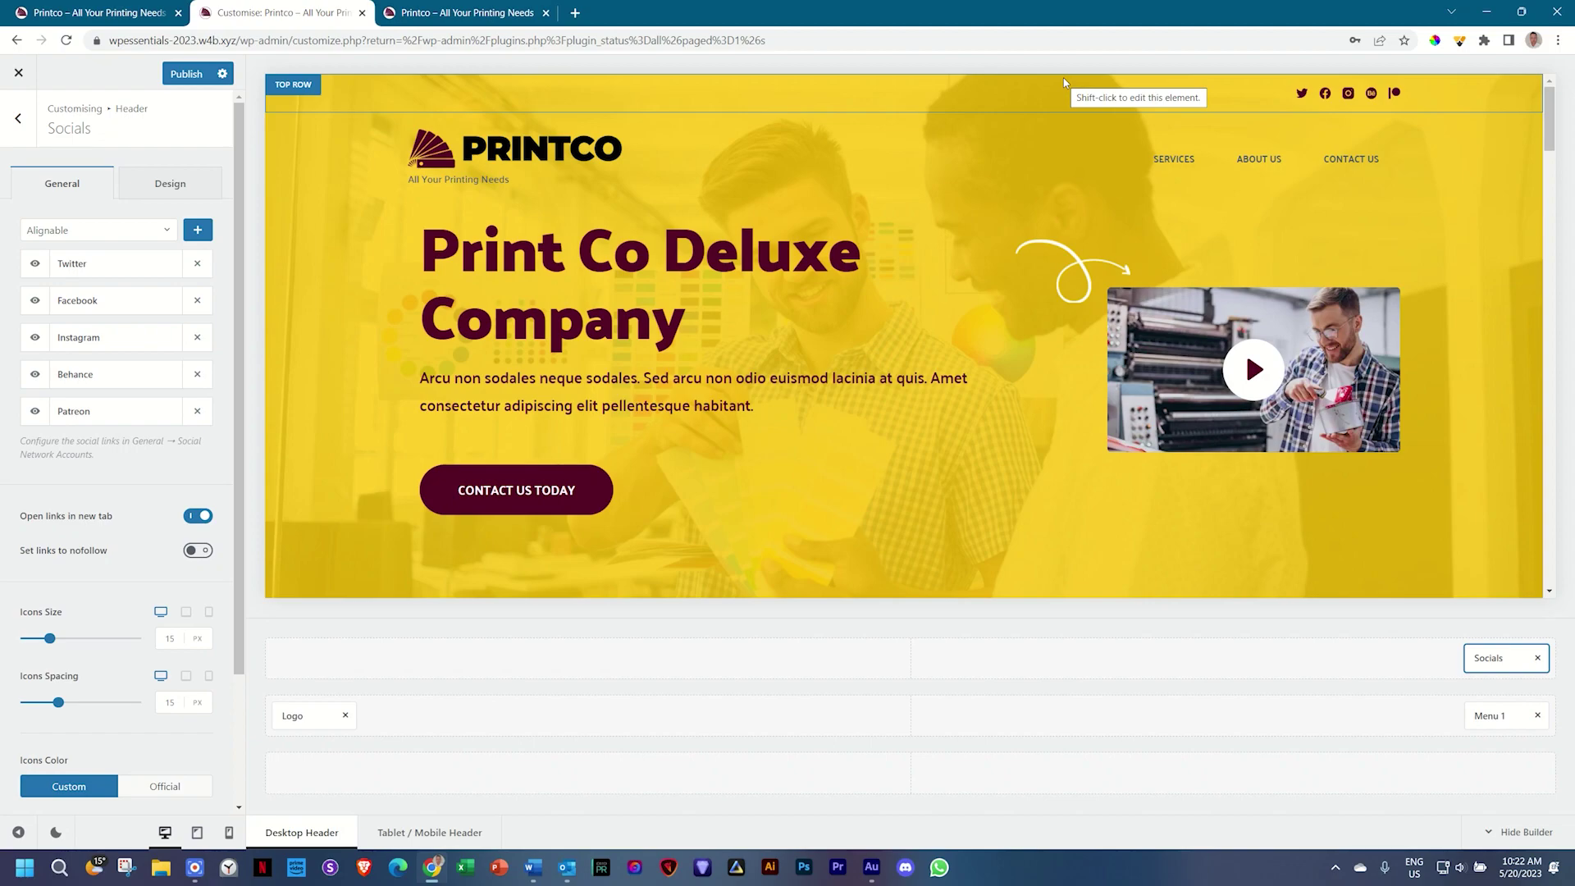
Set the header top row's minimum height to 35 px.
click(295, 86)
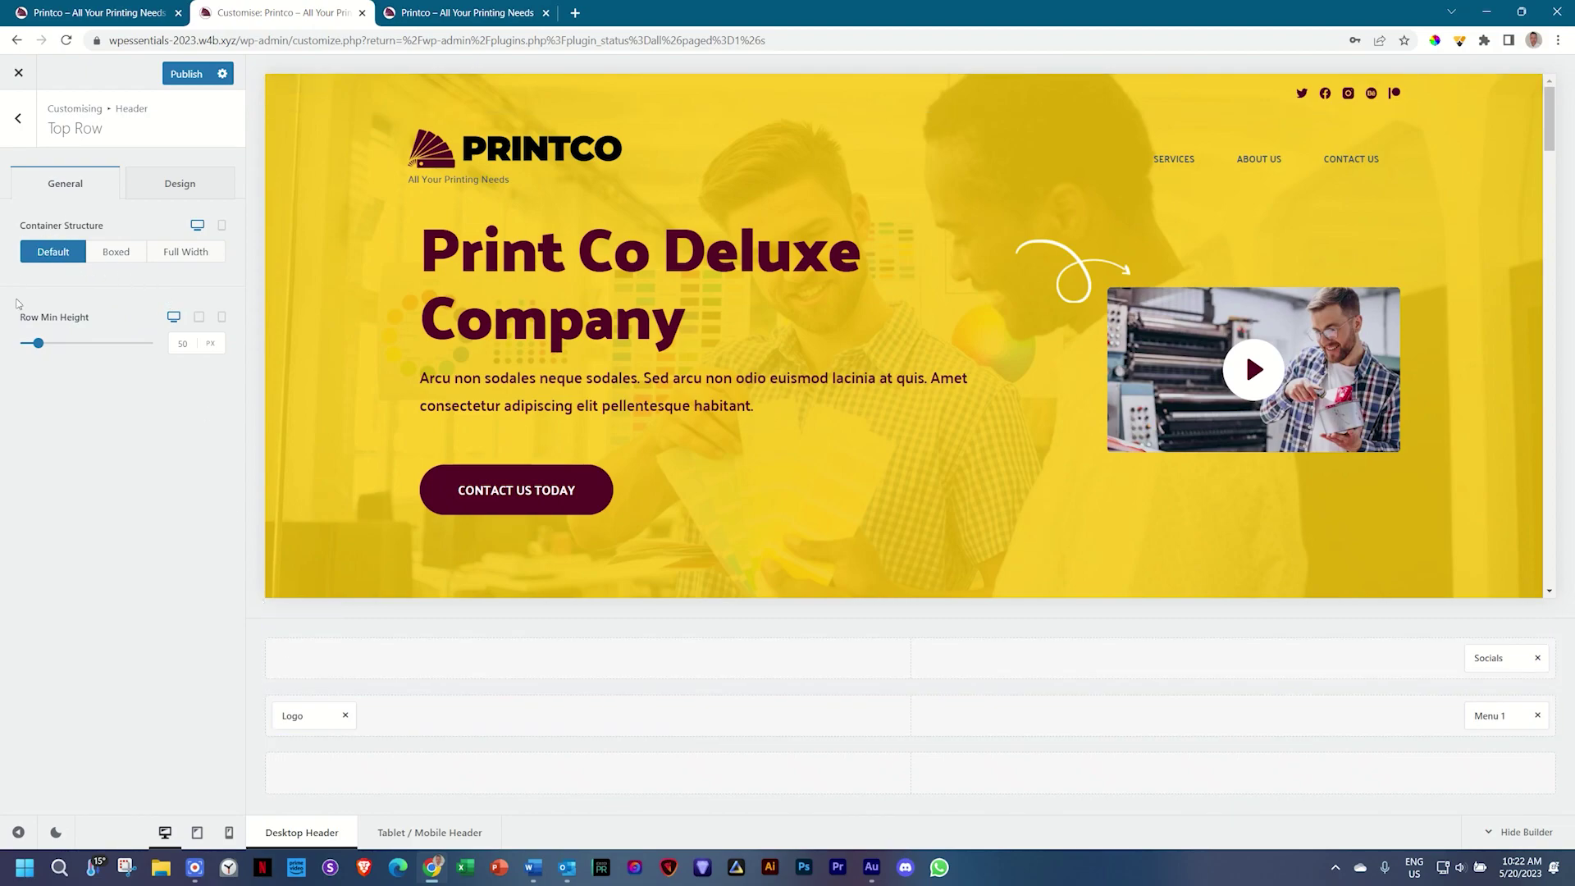
click(185, 345)
double_click(182, 344)
text(35)
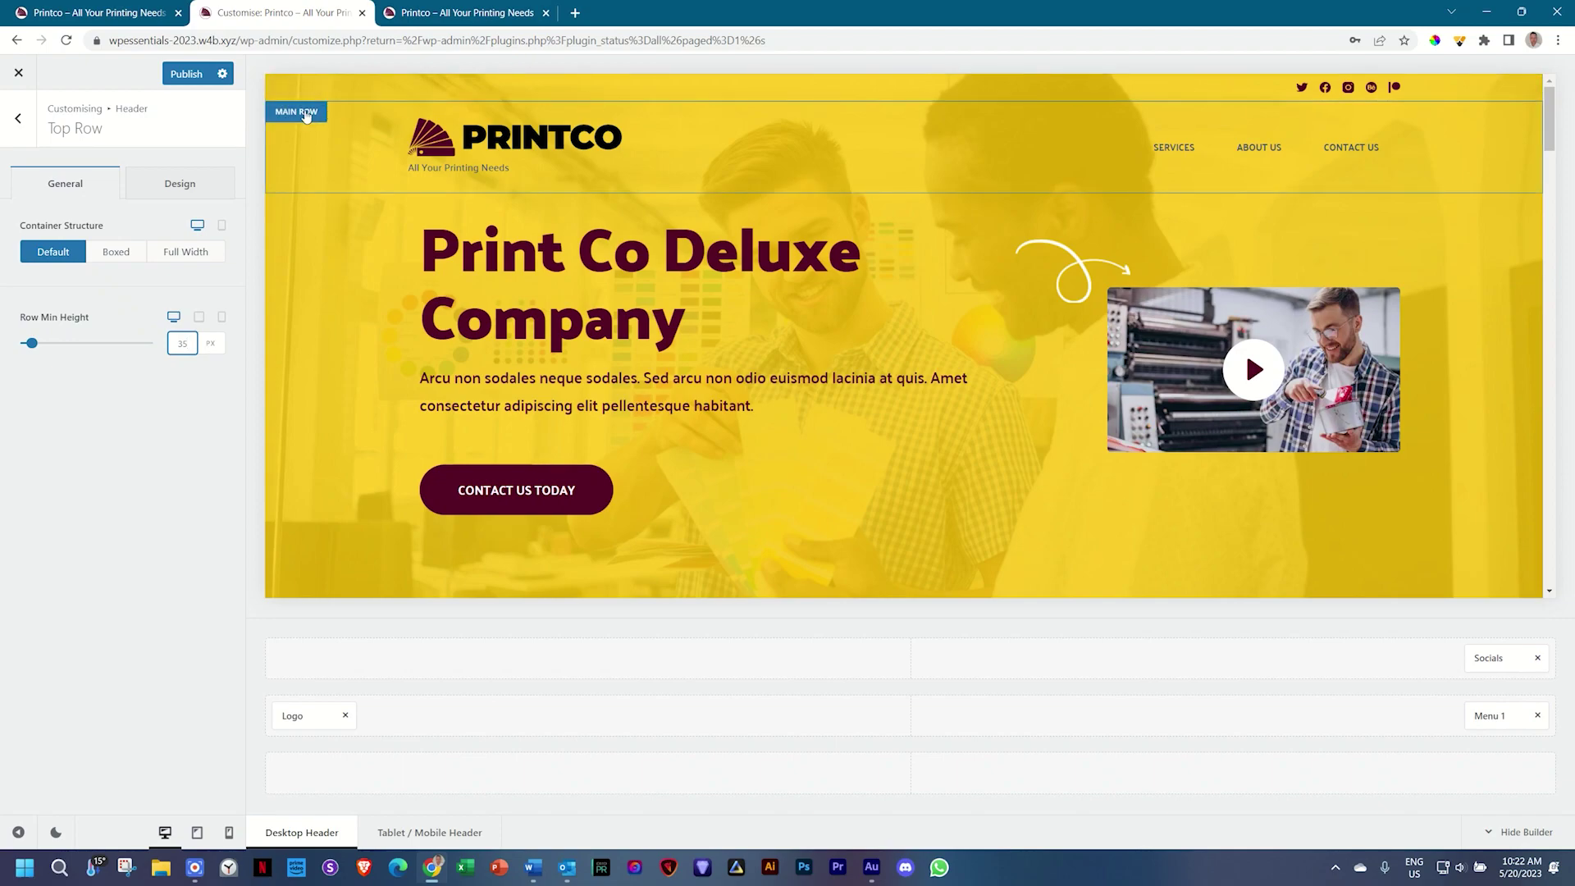
Reduce the main row's minimum height from 120 to 80 px.
click(304, 112)
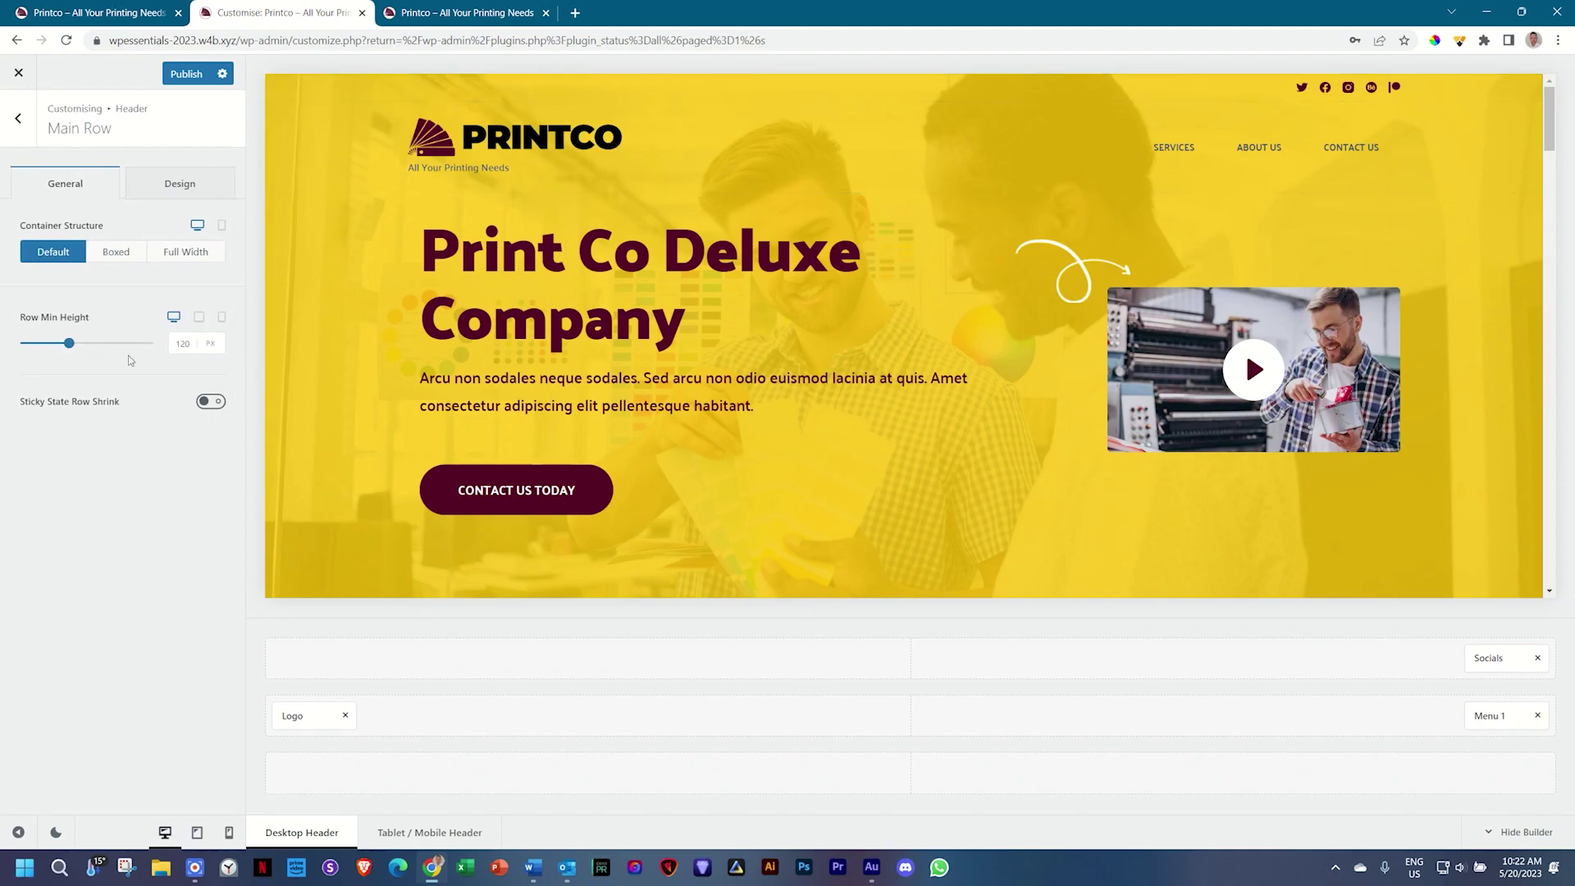
double_click(183, 344)
text(80)
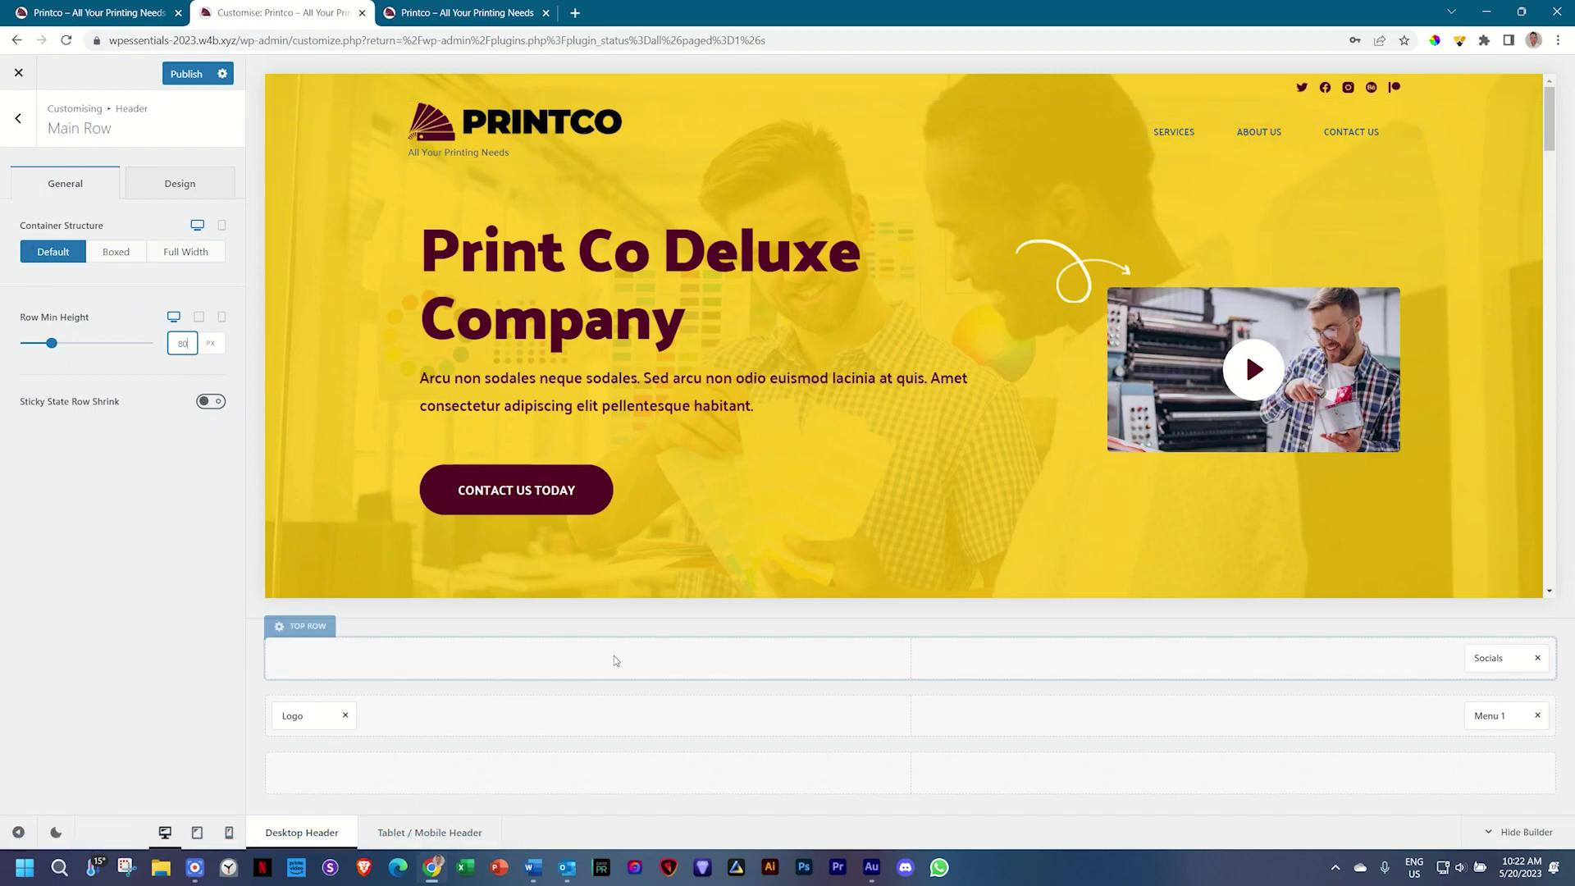
Set Menu 1's default font colour to maroon #560224.
click(1486, 715)
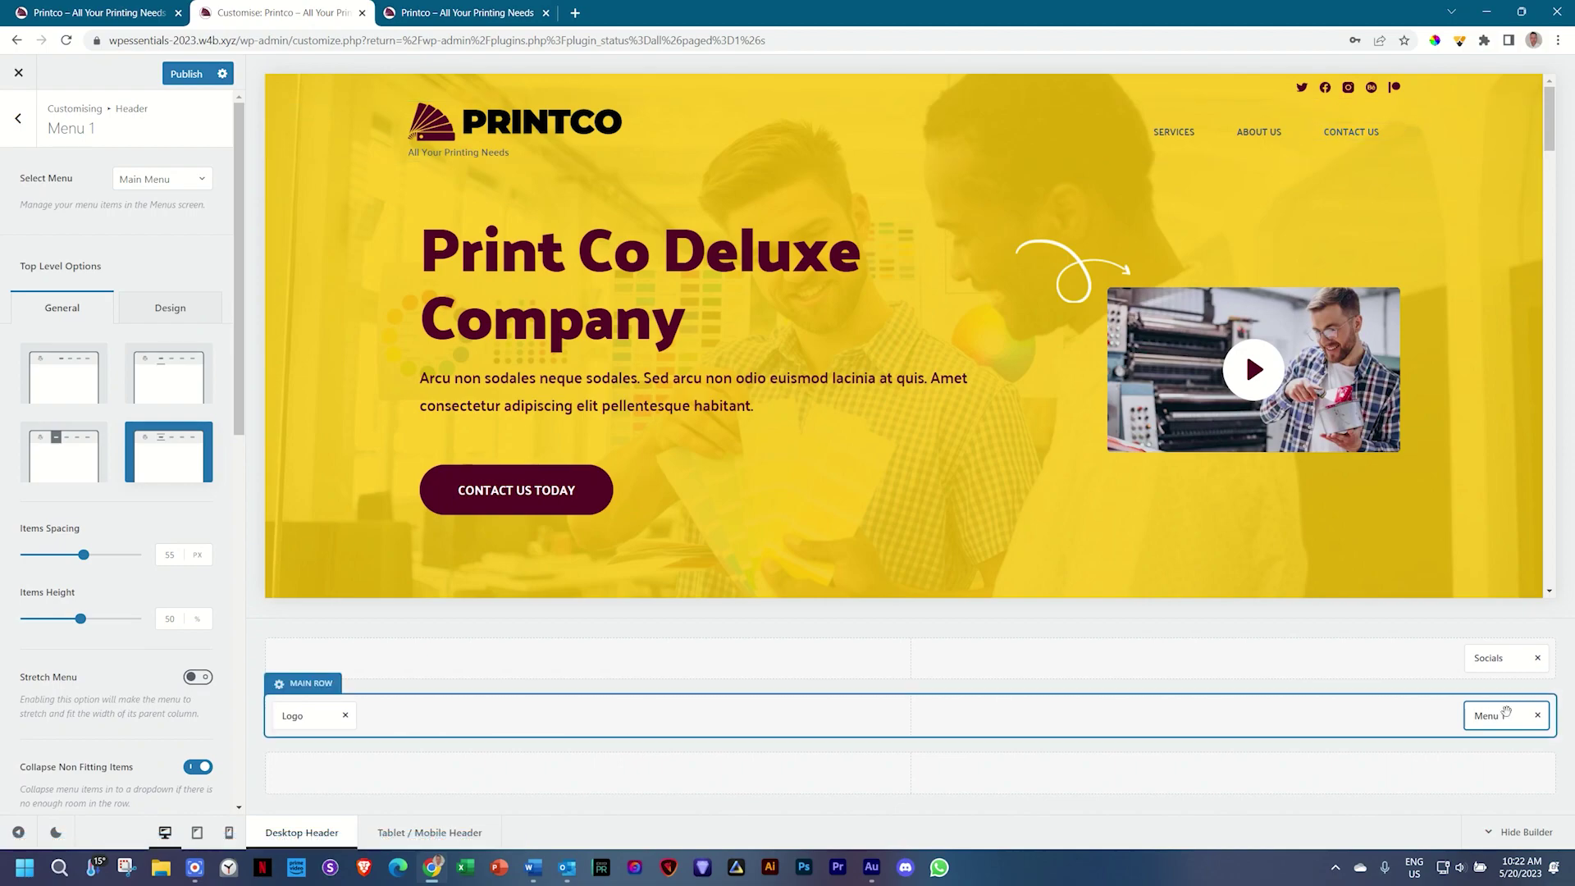
click(169, 307)
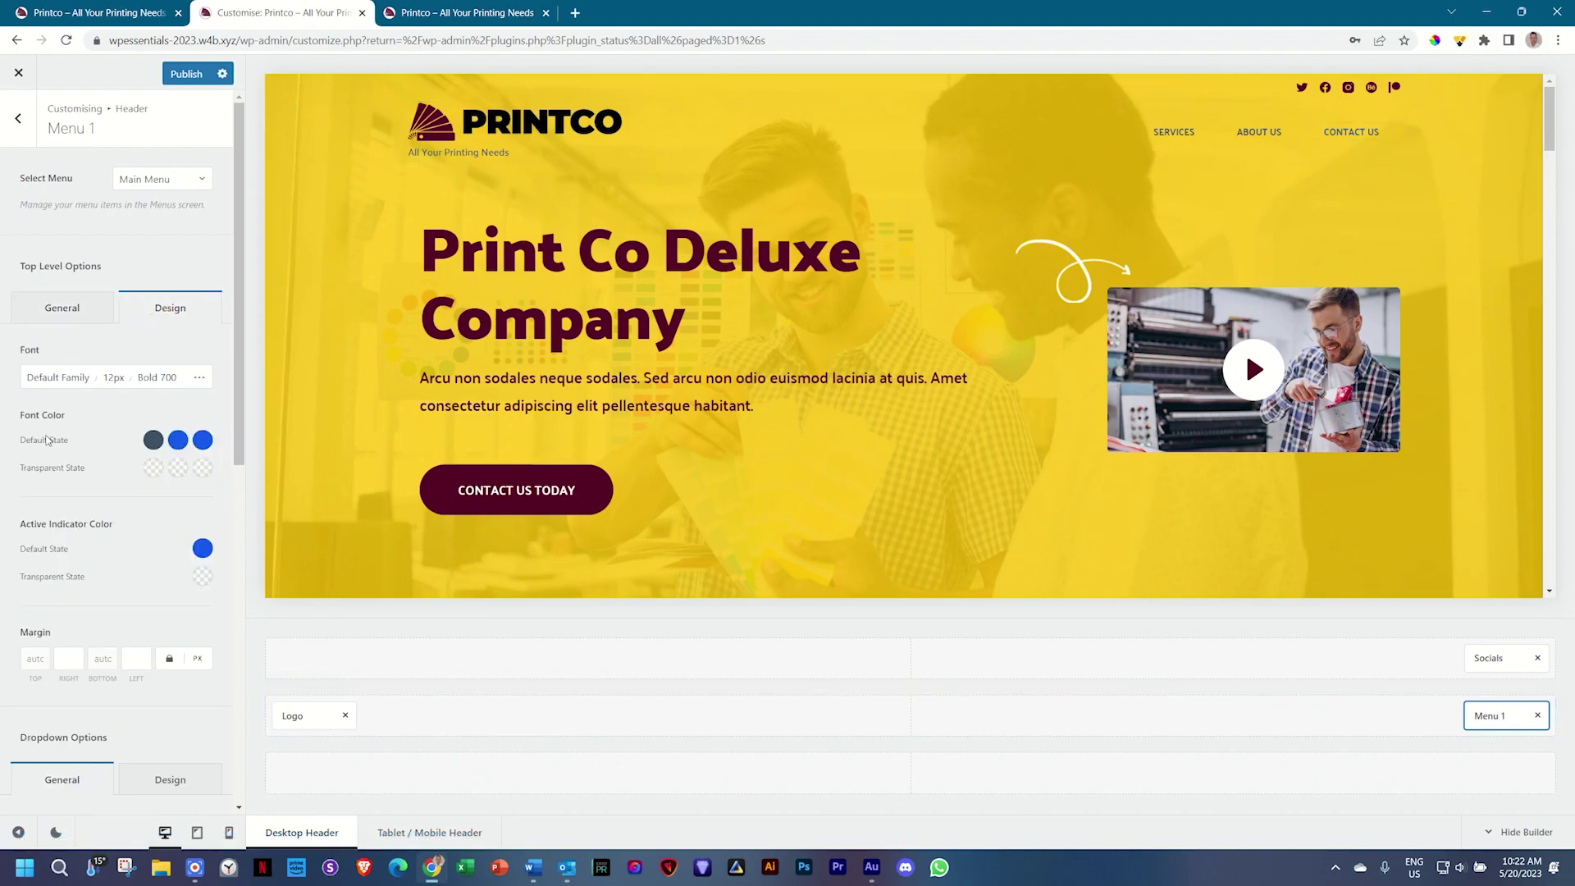
click(153, 440)
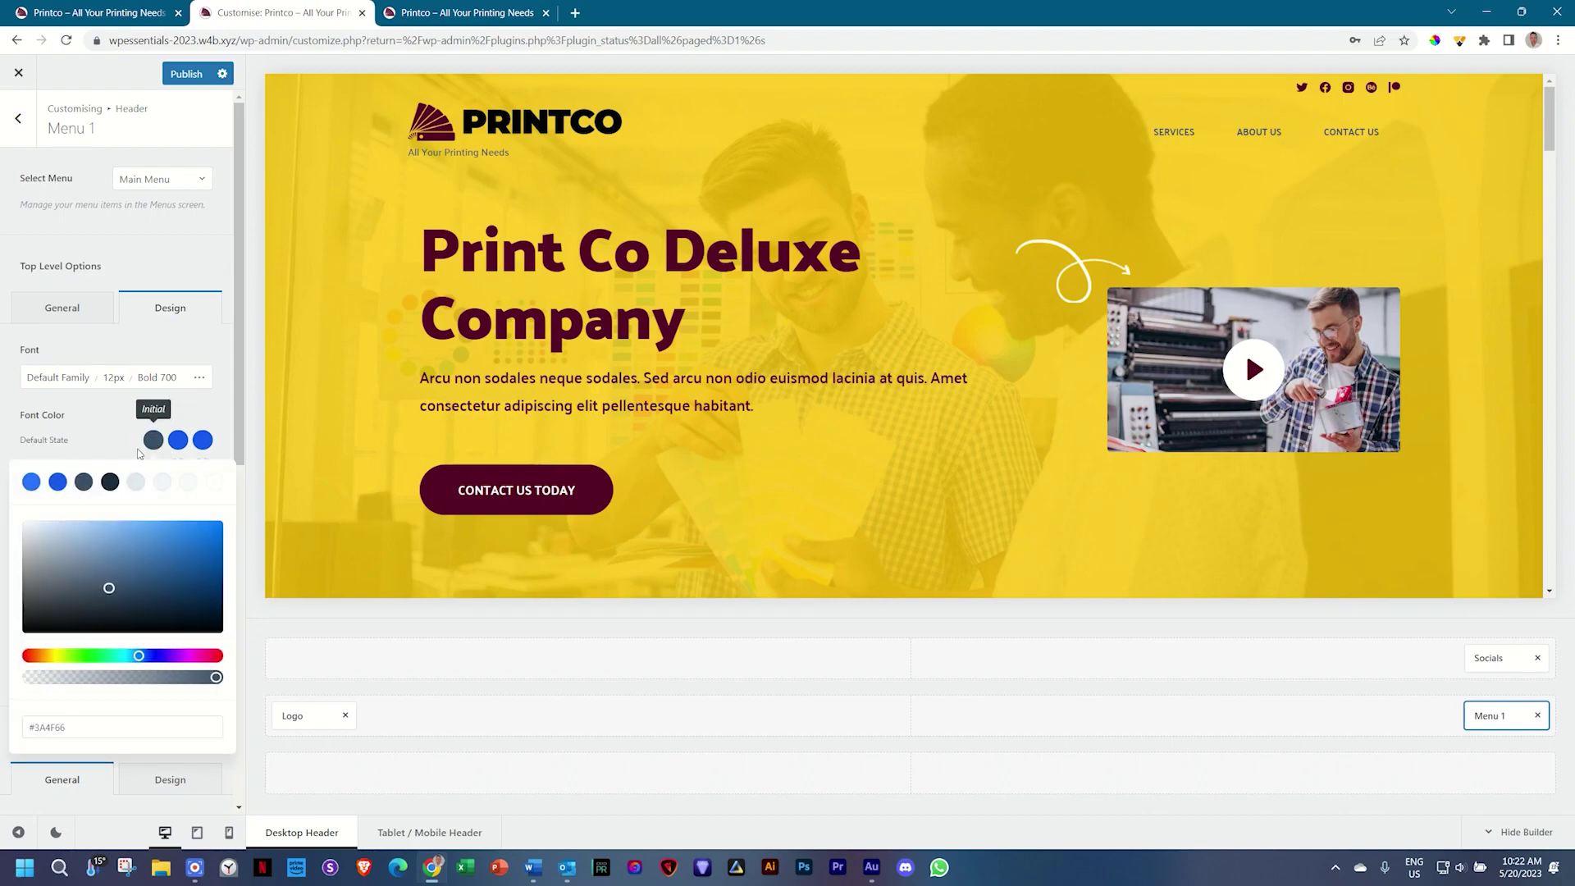
double_click(54, 728)
text(560224)
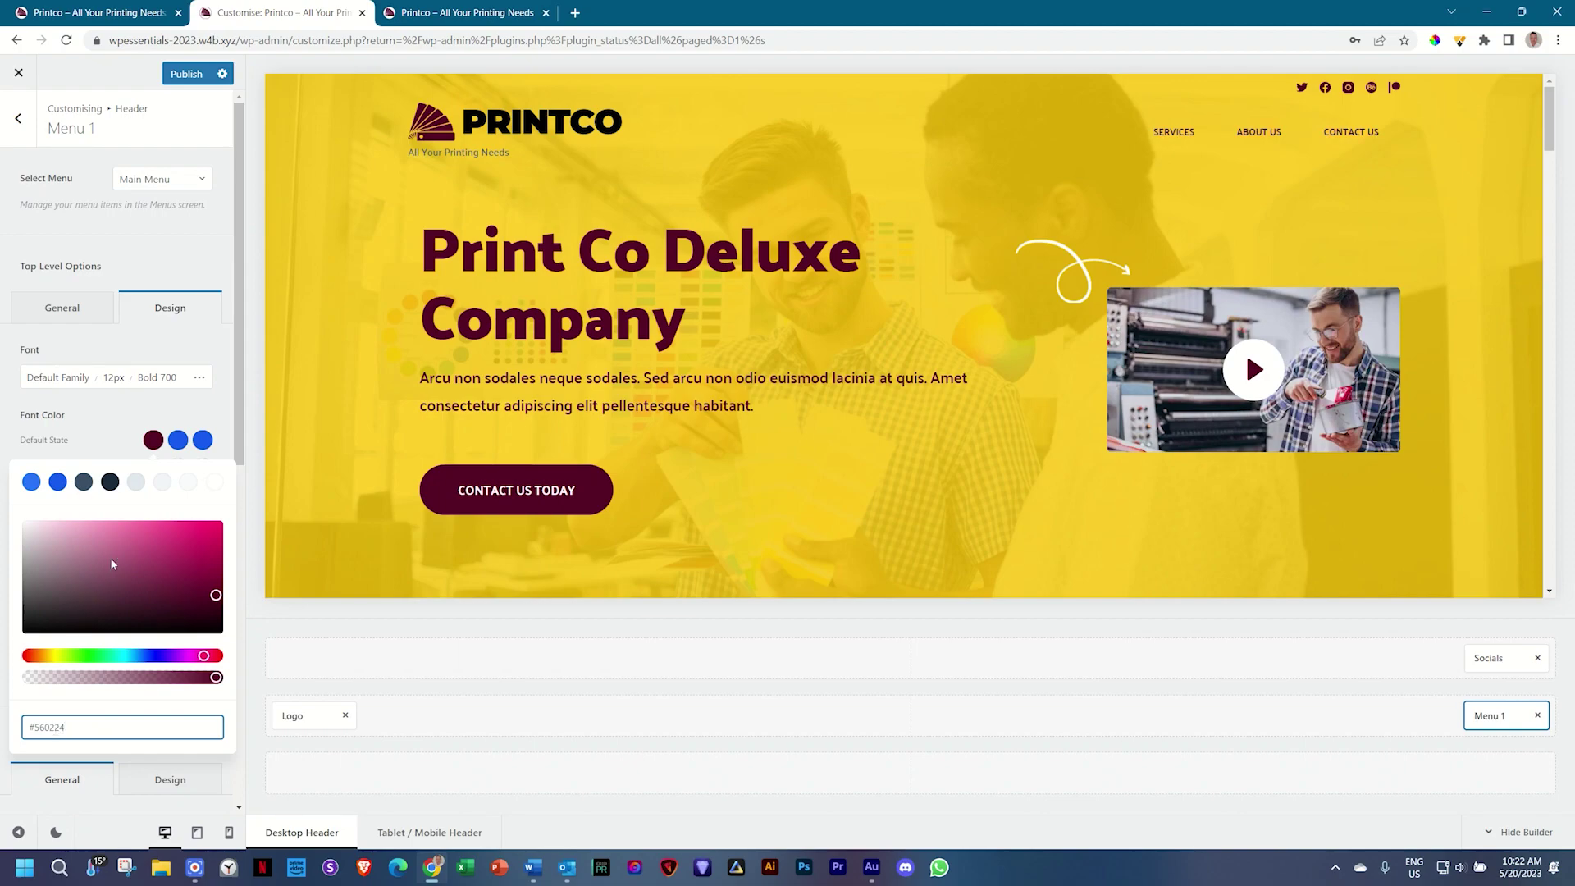
click(121, 435)
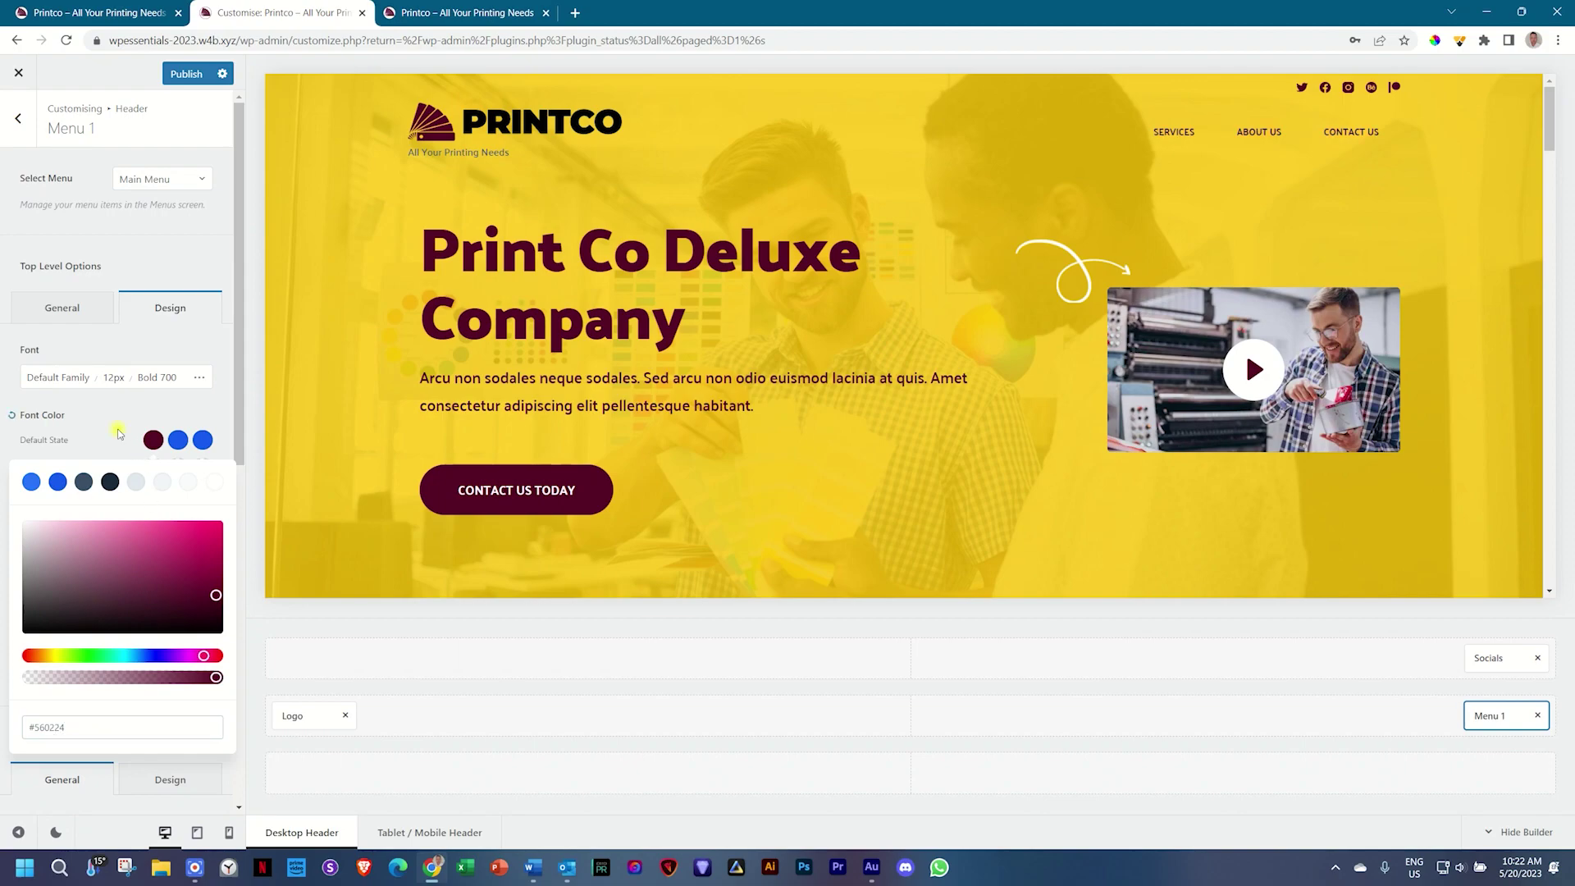
click(181, 441)
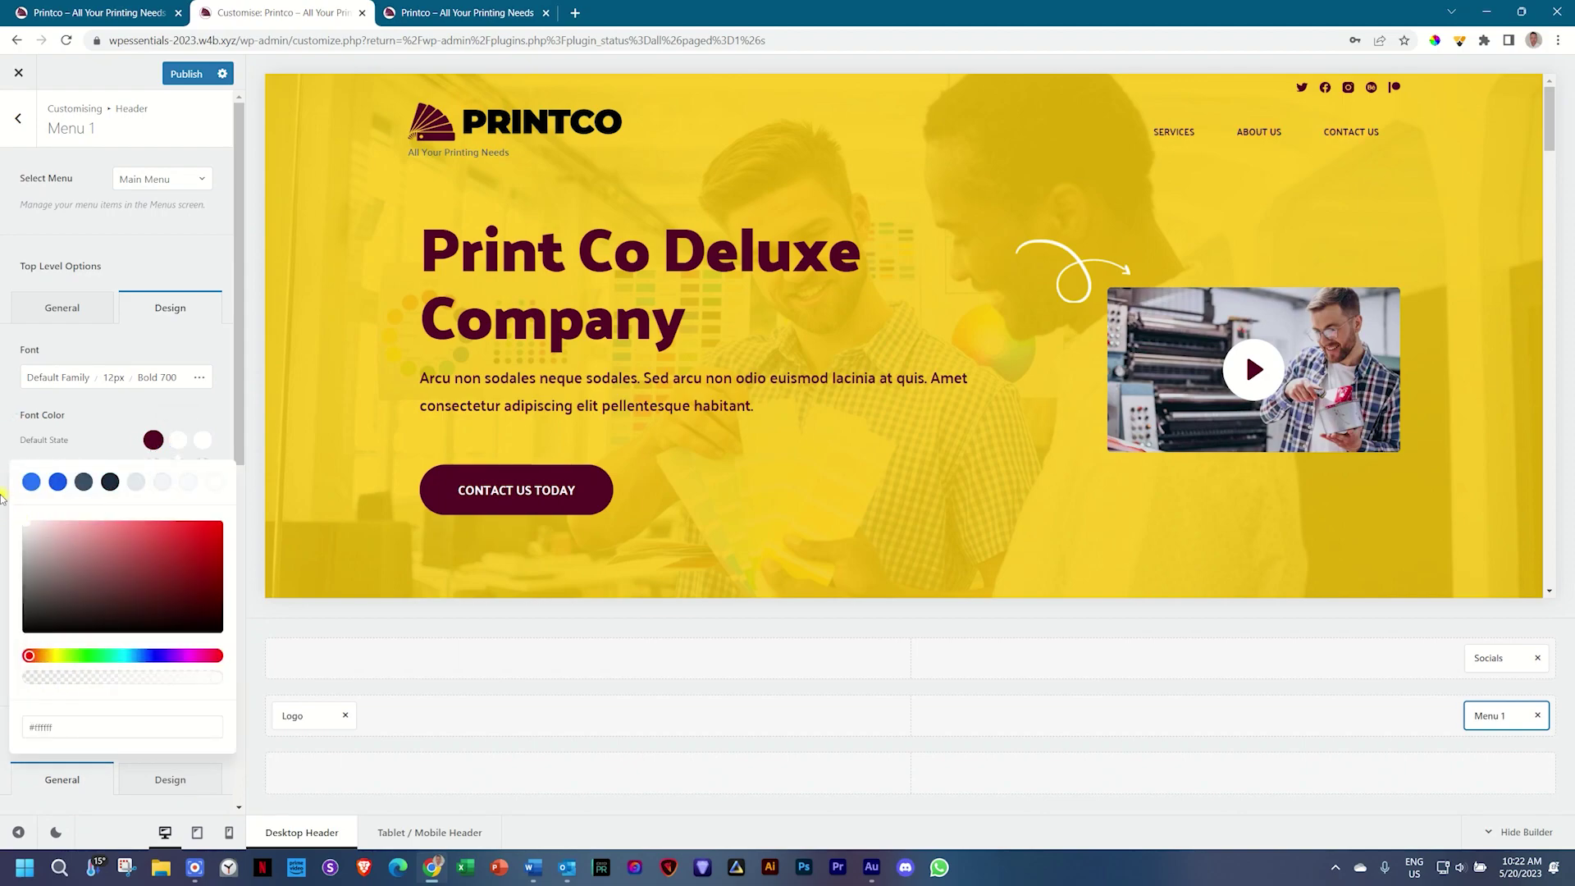
click(213, 427)
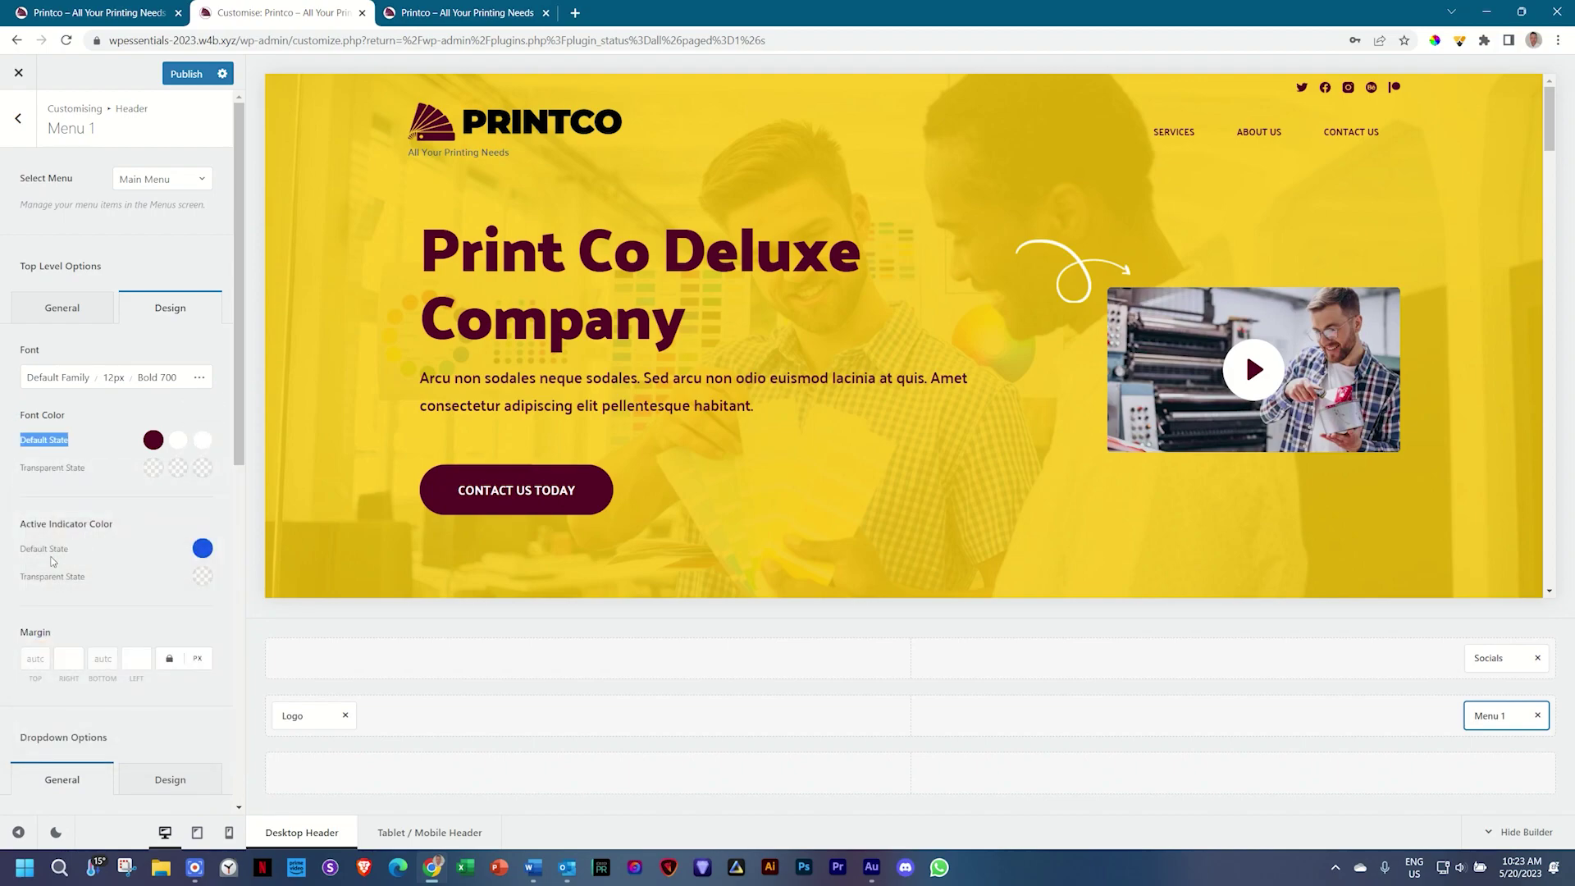
Set the active indicator colour to #560224 and compare with the live Printco site.
click(203, 548)
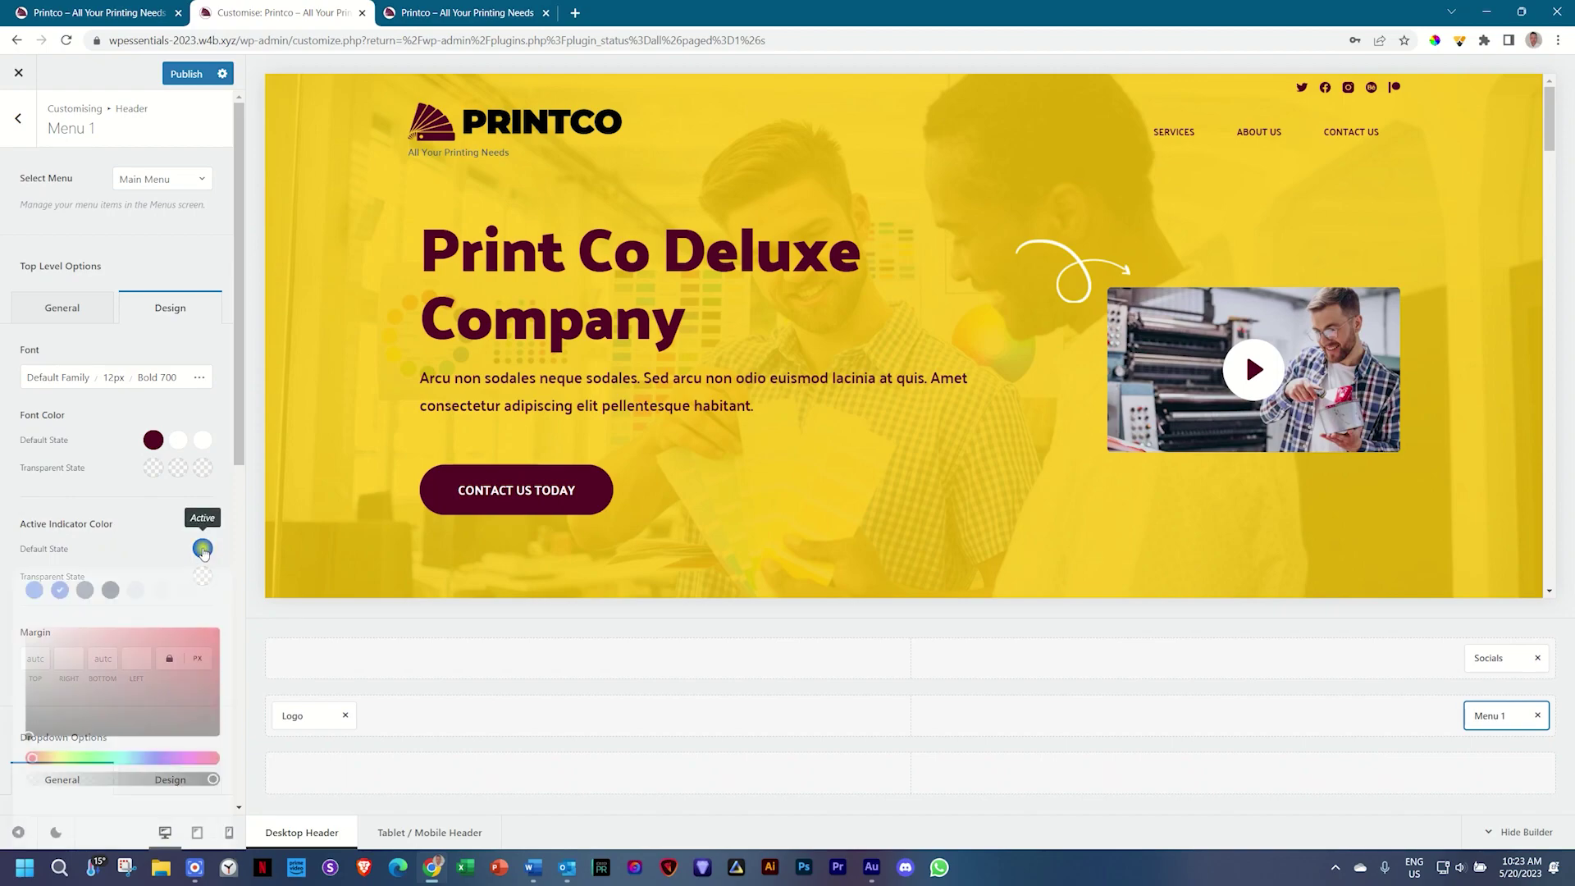
click(52, 834)
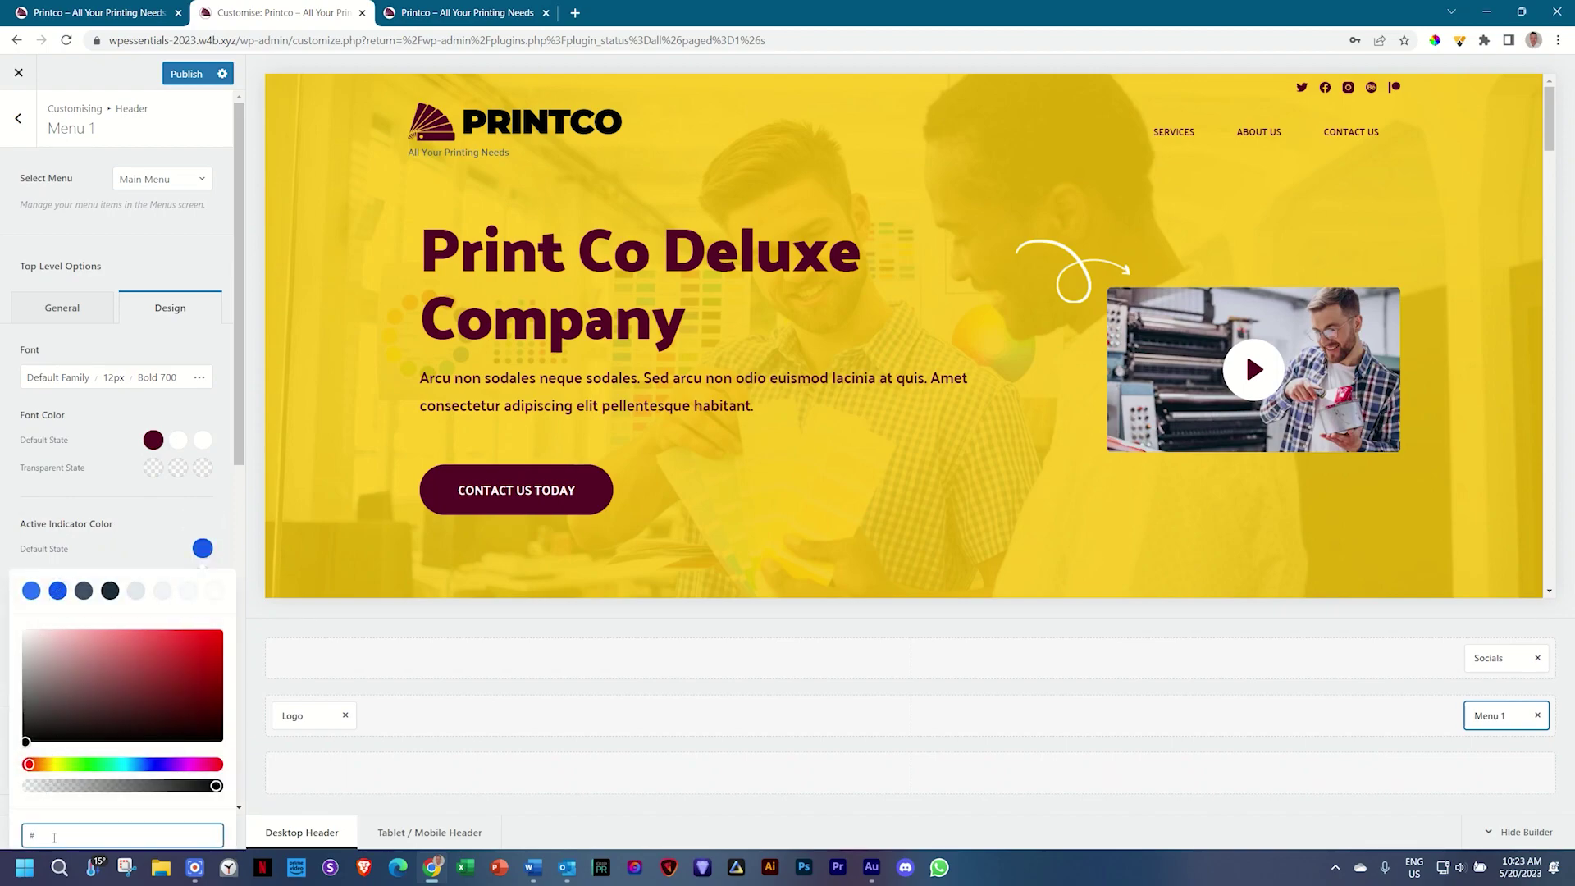
text(#560224)
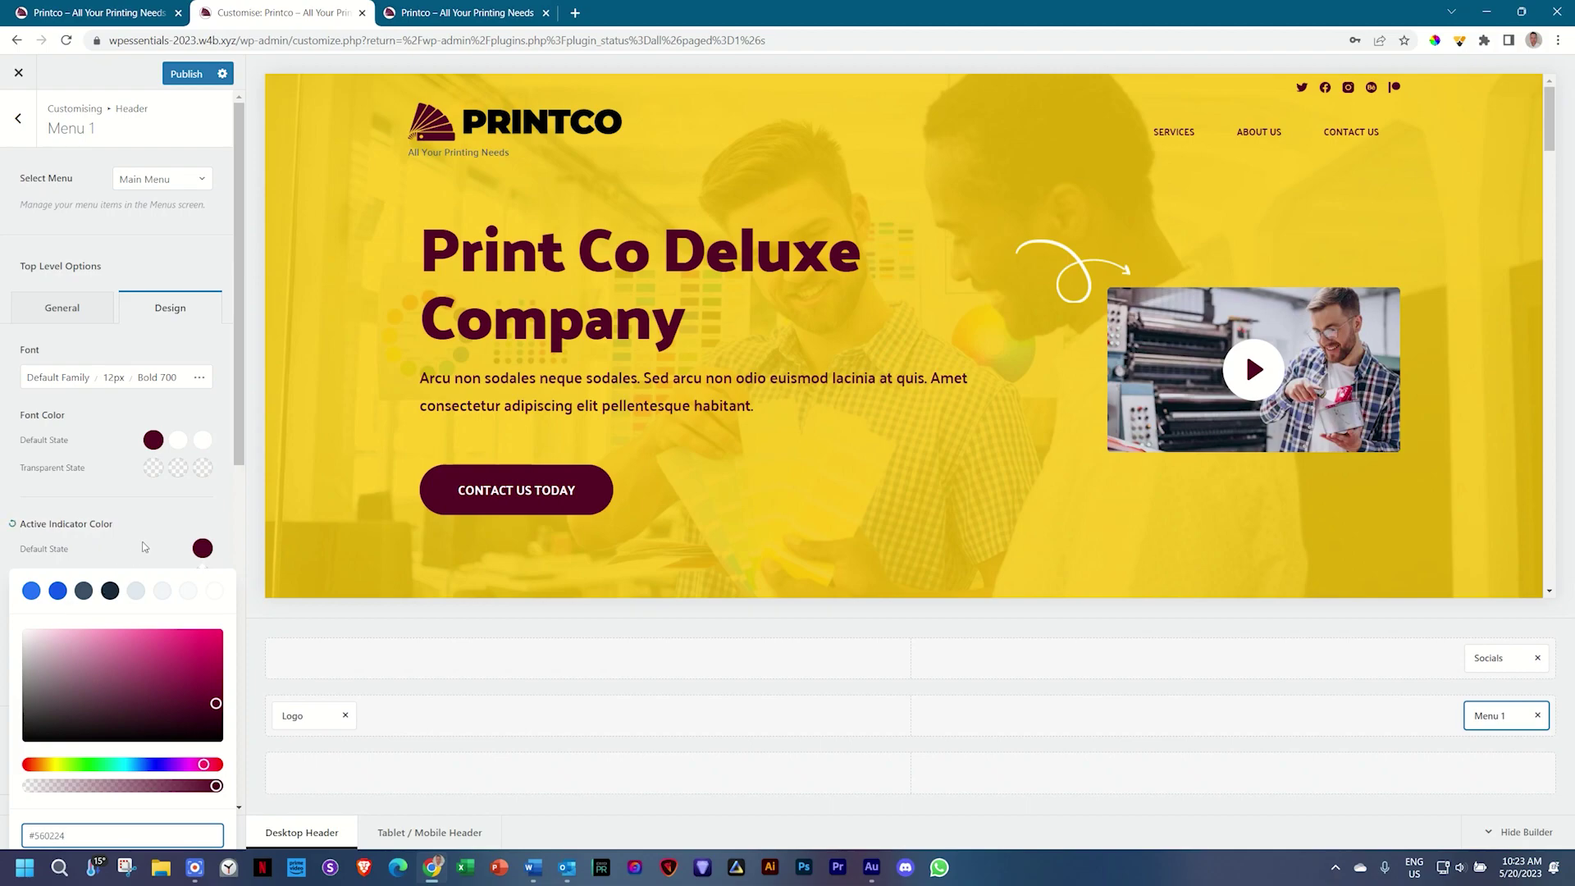
click(147, 539)
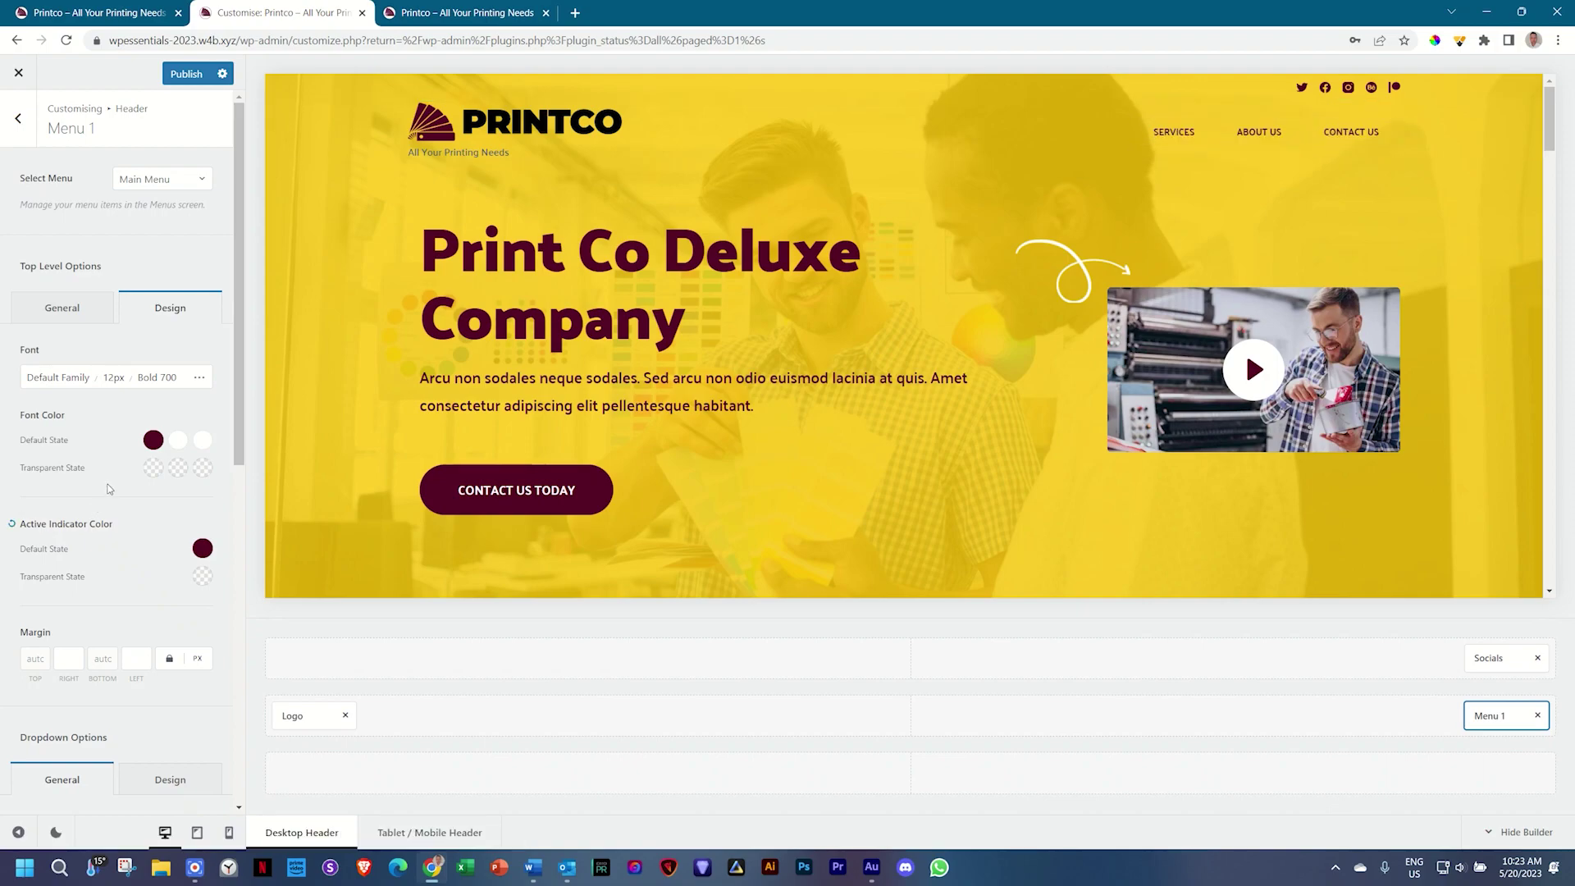
scroll(109, 487, down, 3)
scroll(109, 487, down, 4)
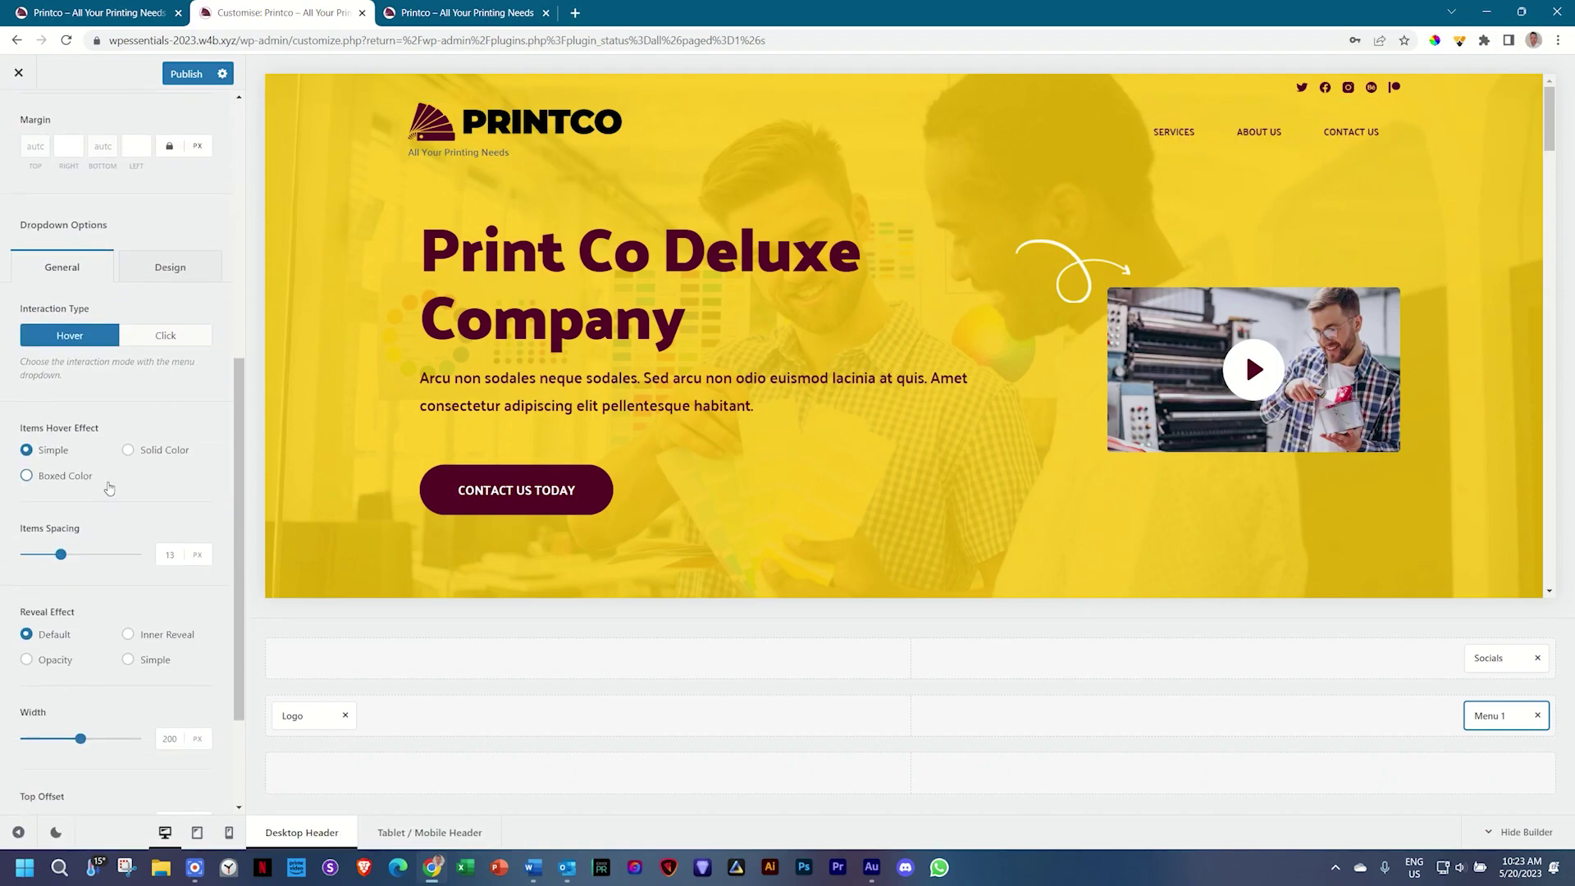
scroll(109, 487, down, 2)
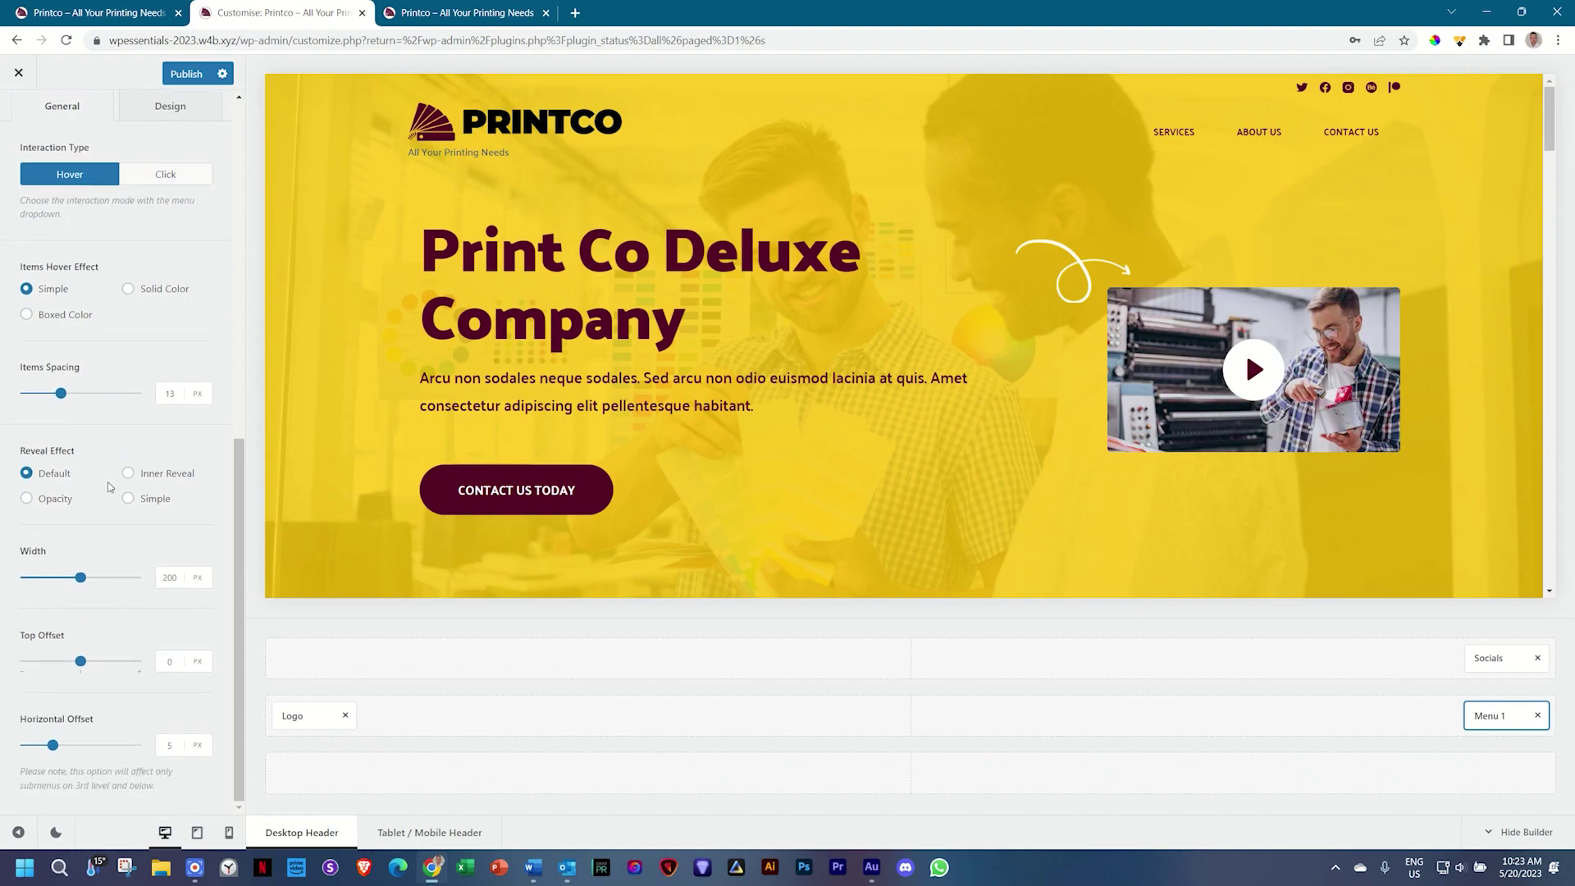
scroll(109, 488, up, 4)
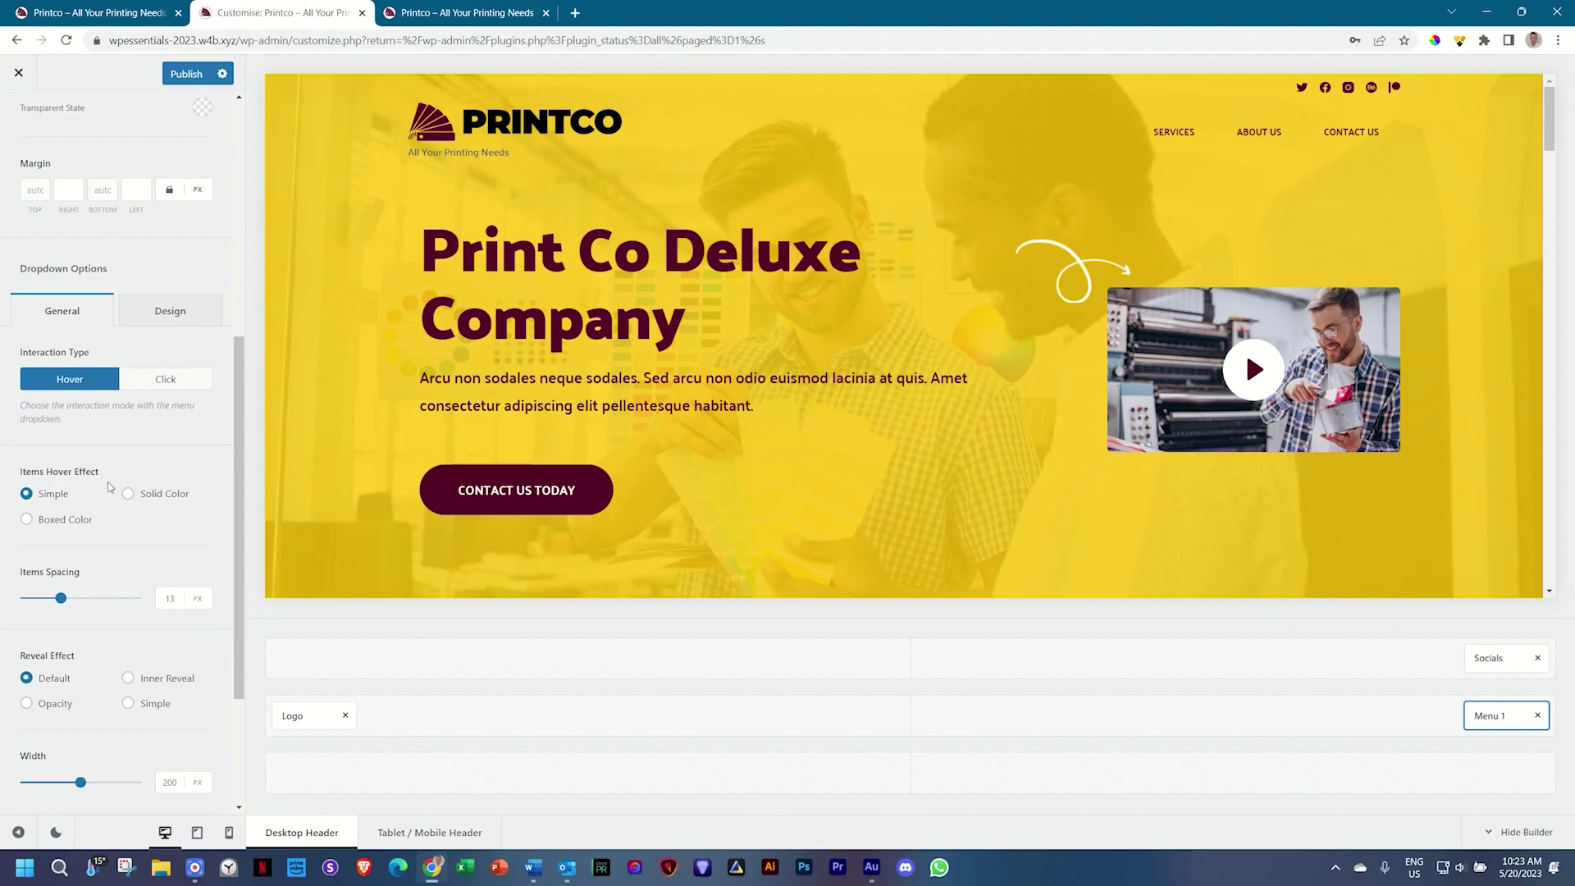
scroll(109, 488, up, 4)
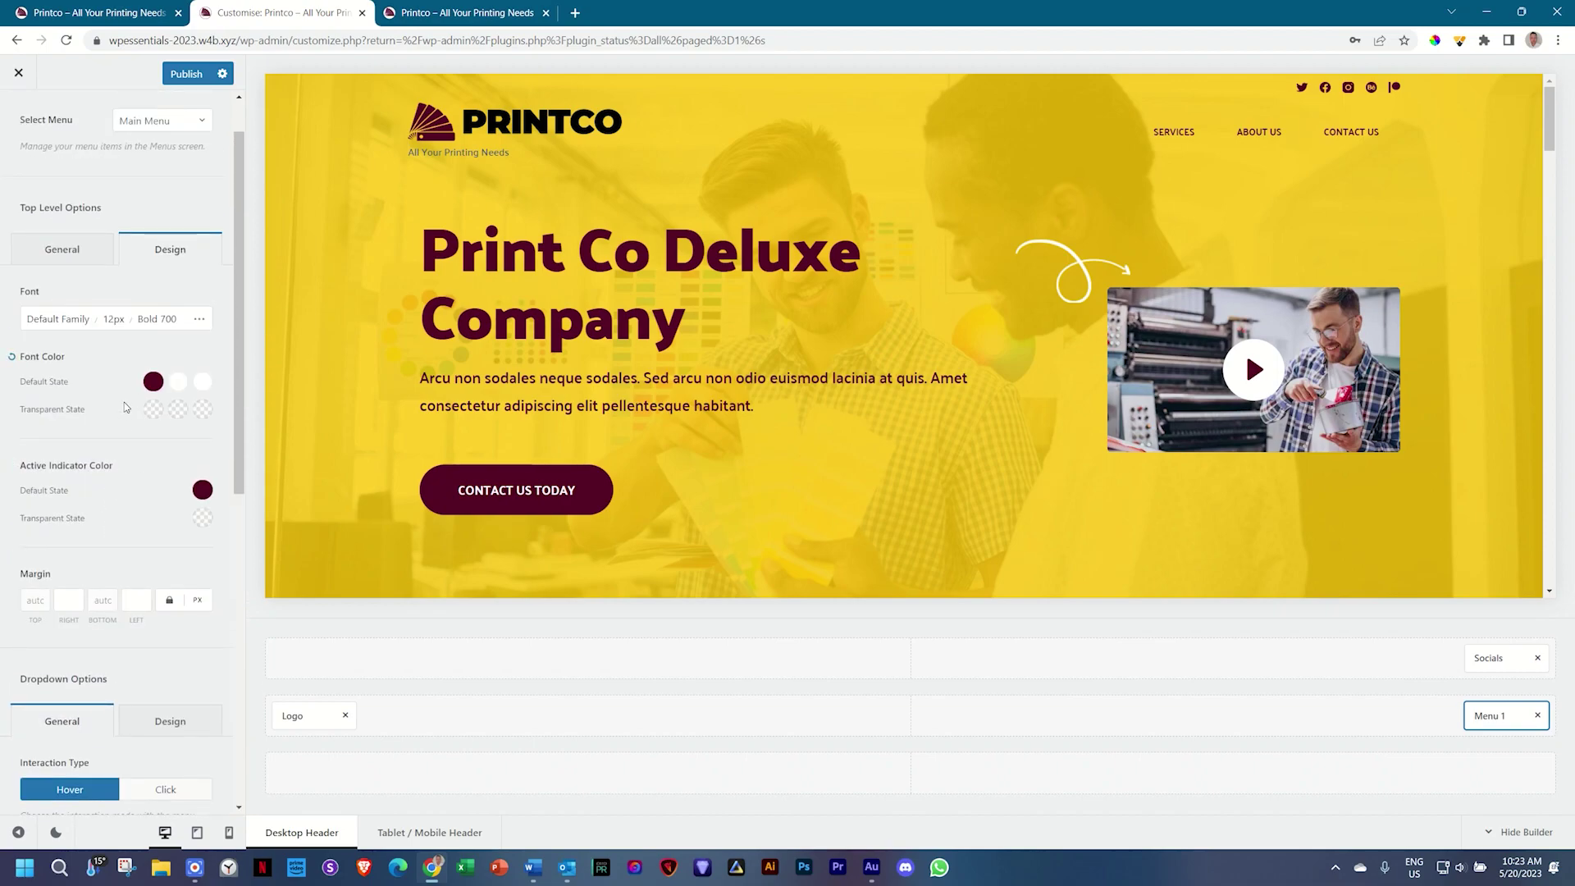
click(120, 16)
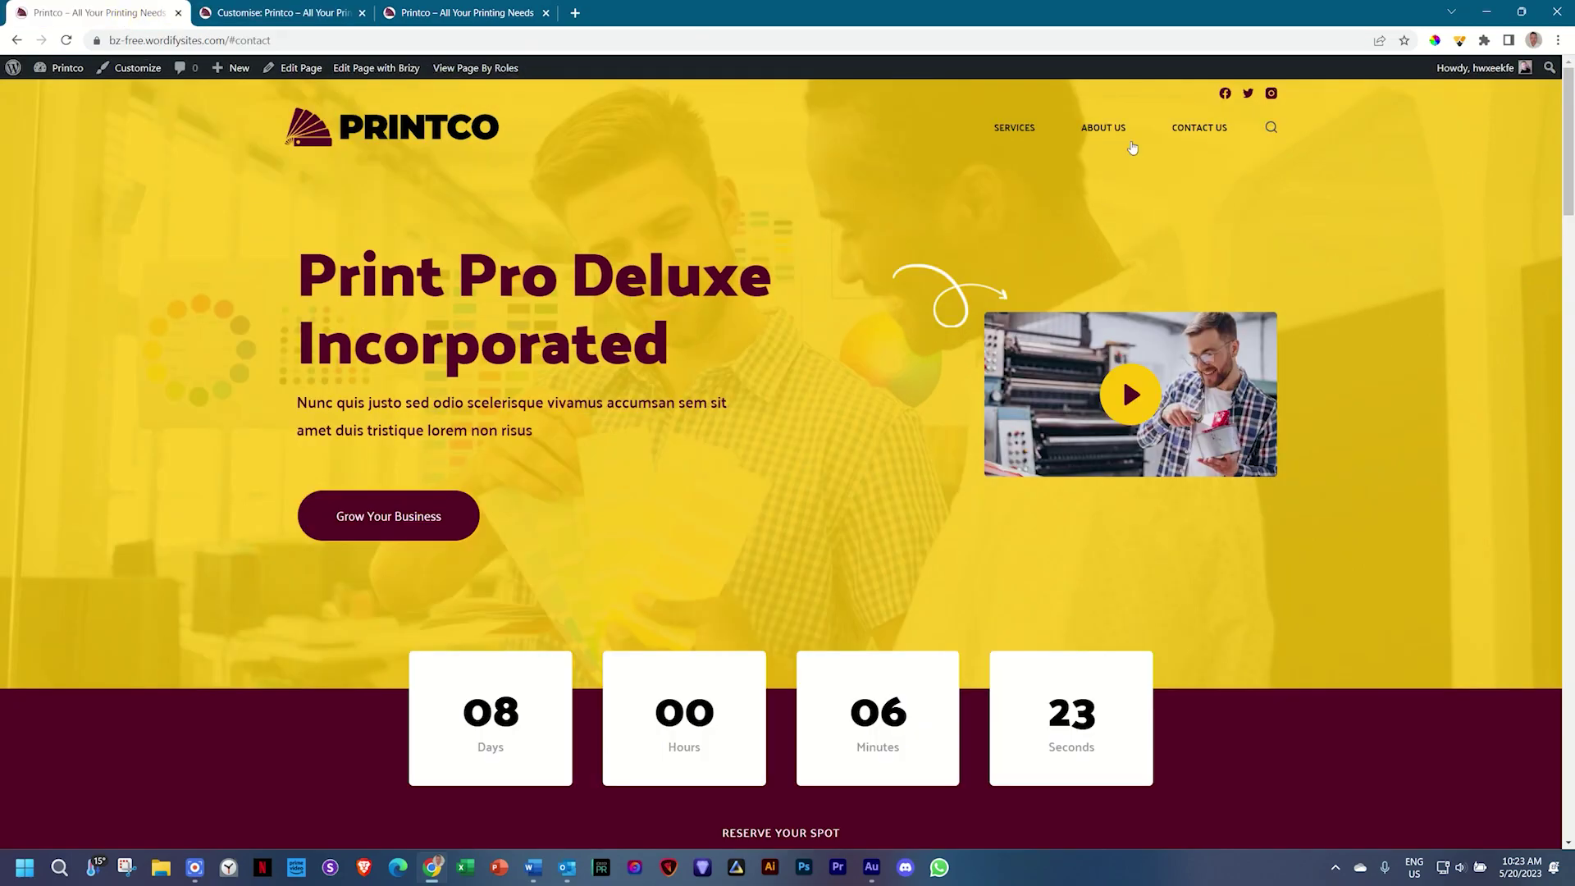
click(287, 14)
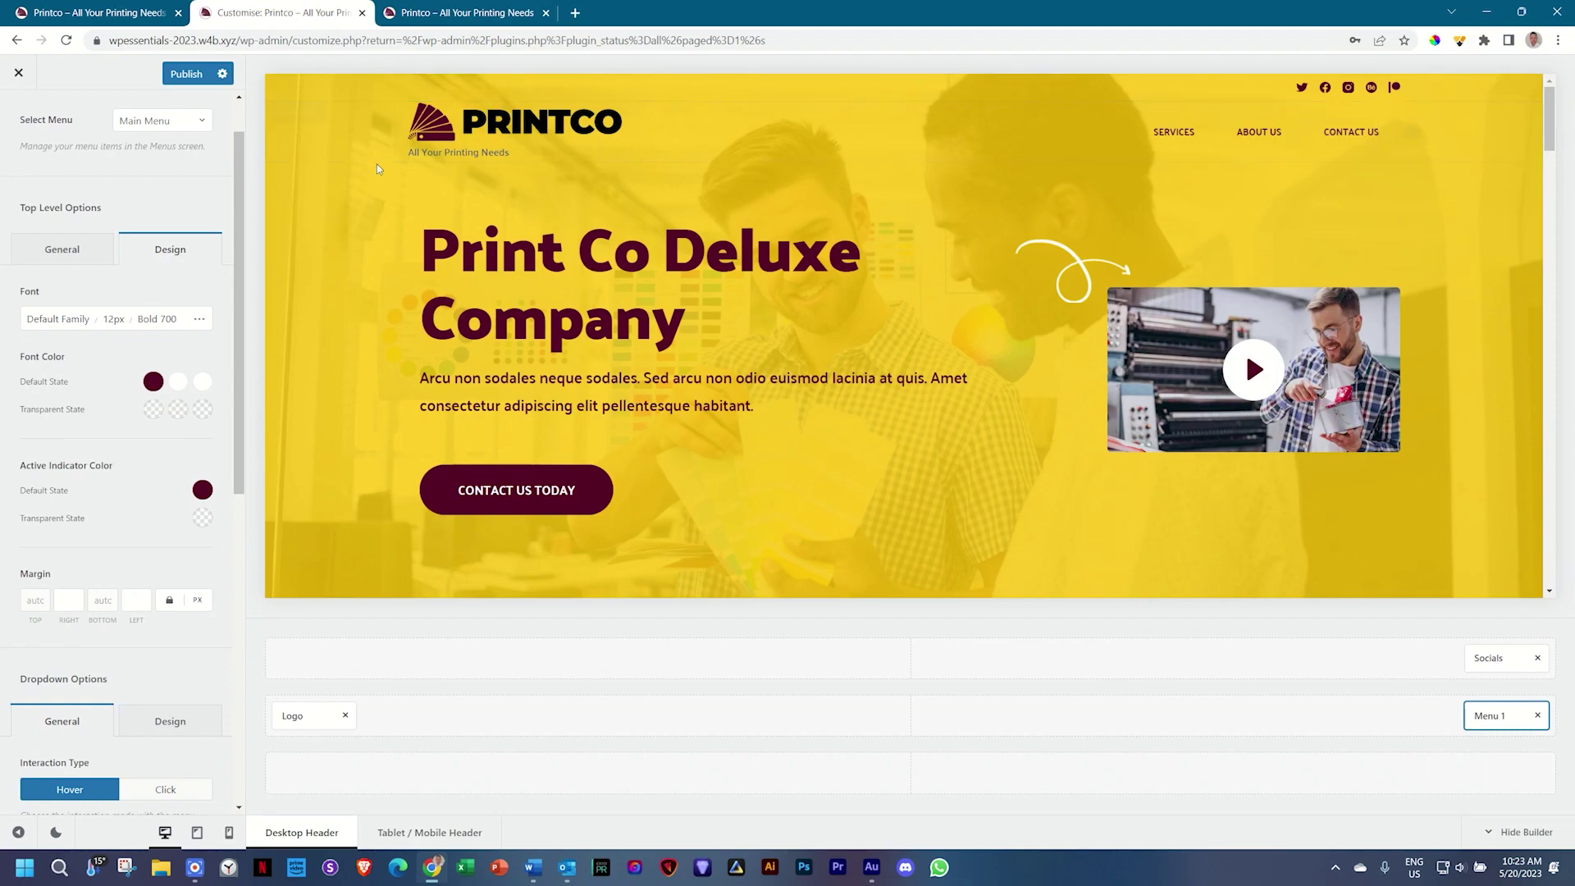
Drag the Search element into the main row right after Menu 1.
scroll(148, 197, up, 2)
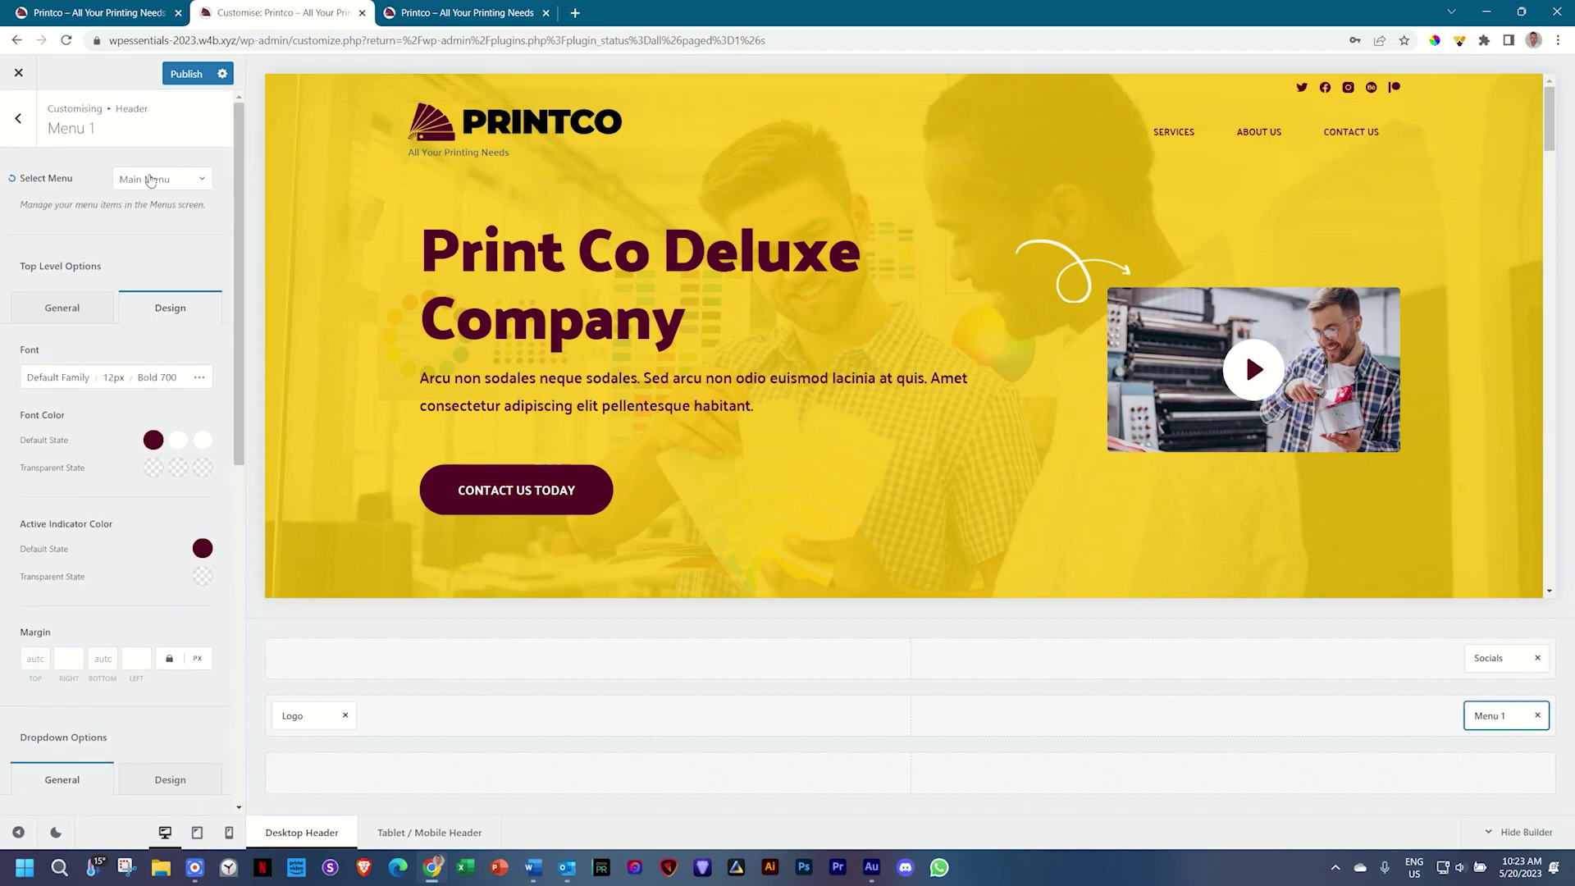
click(25, 123)
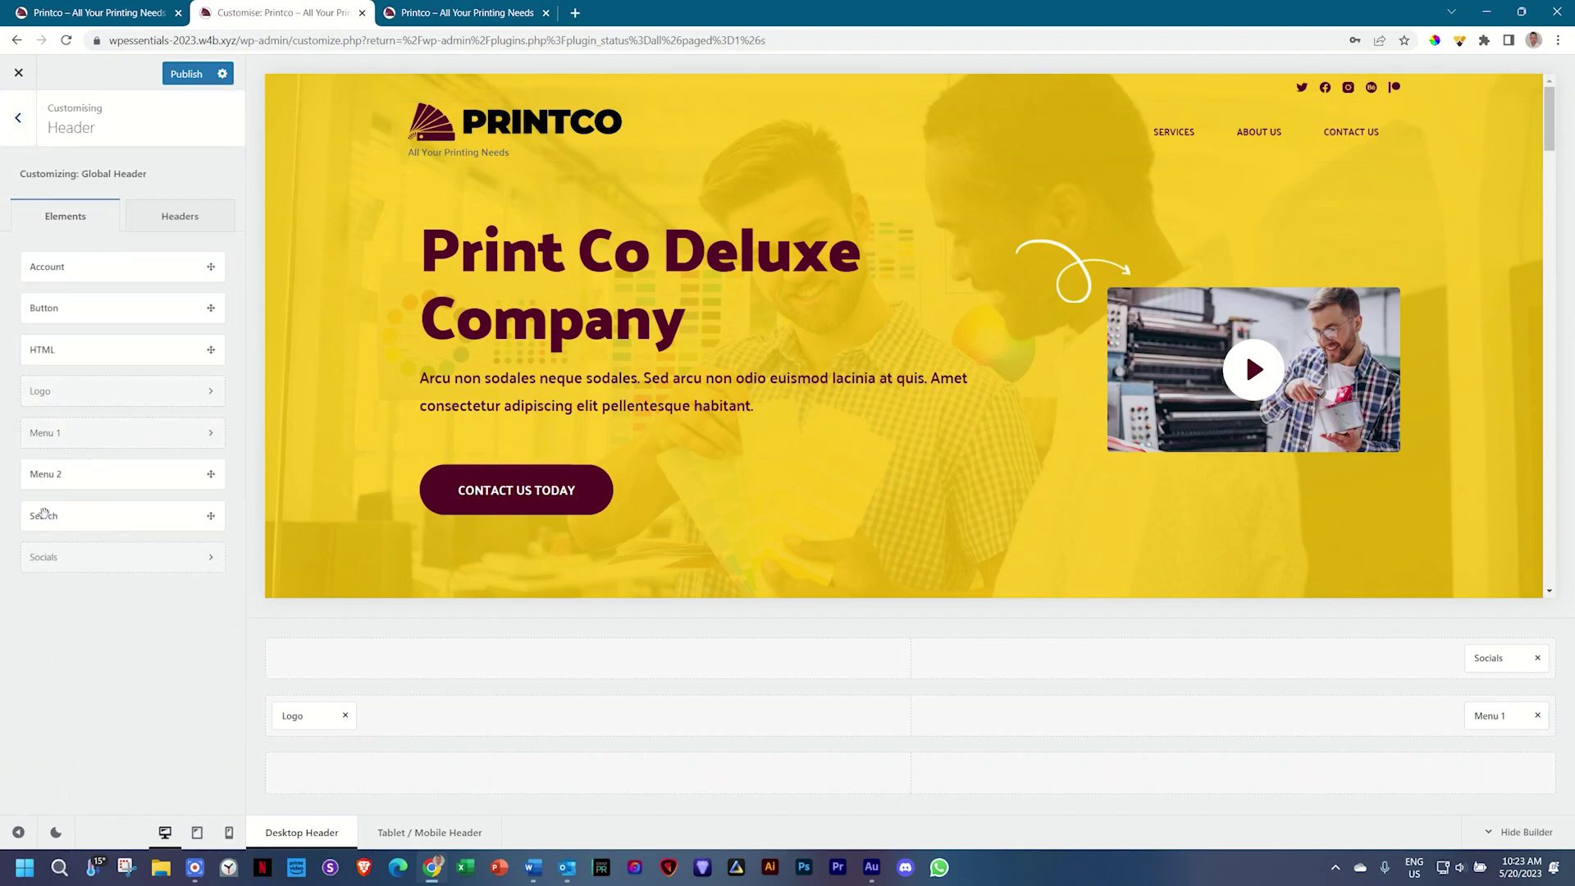
drag(43, 513, 1489, 711)
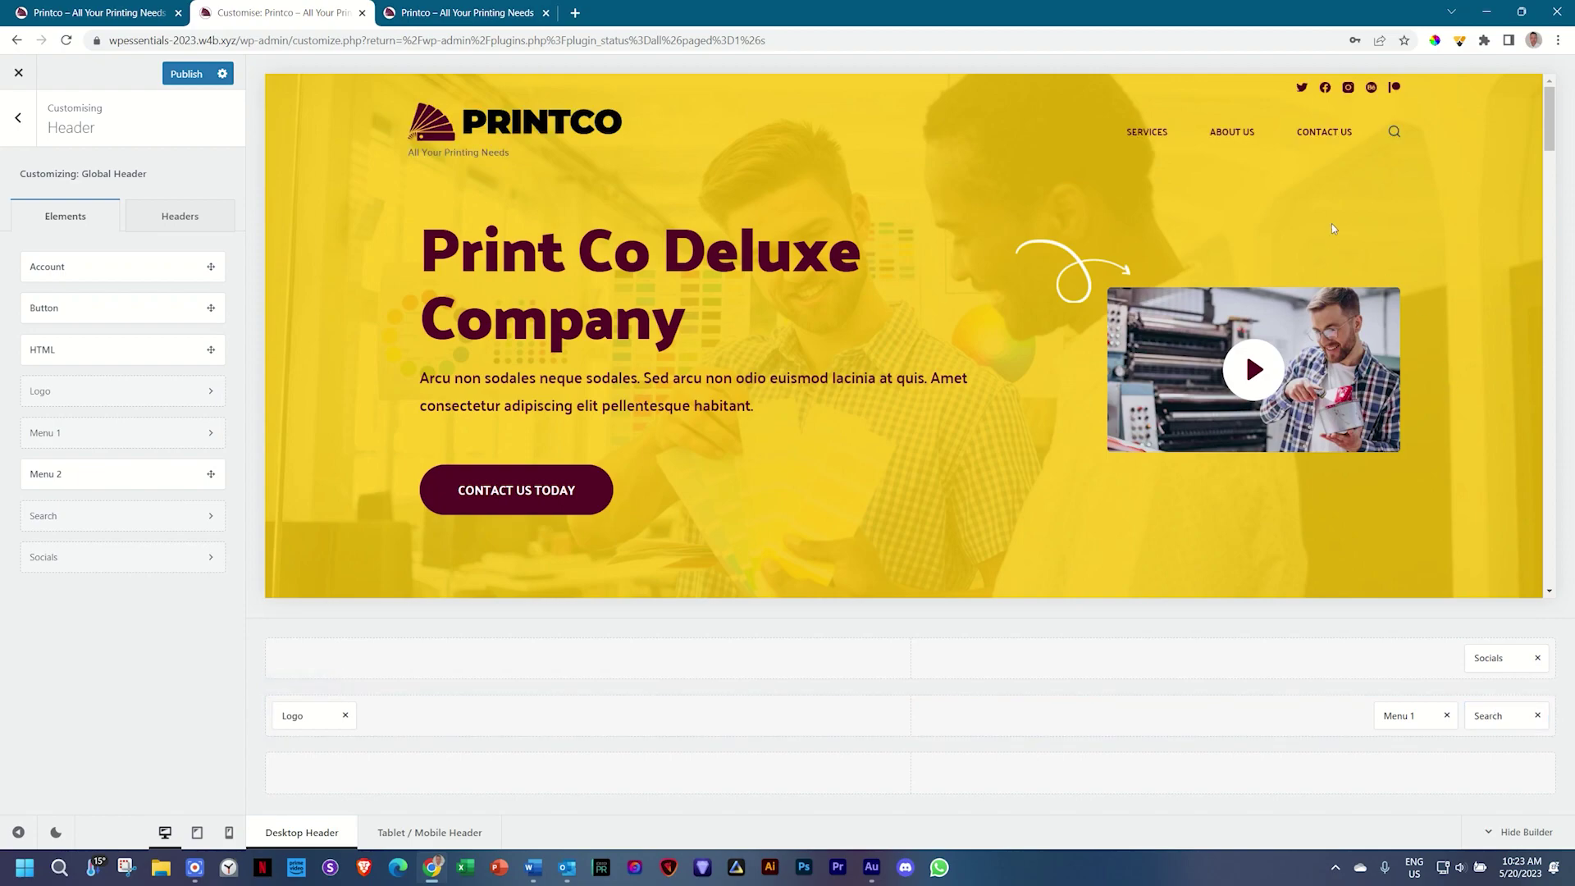
Colour the header search icon #560224 with a white (#ffffff) hover colour, and enlarge it to 20 px.
click(1481, 715)
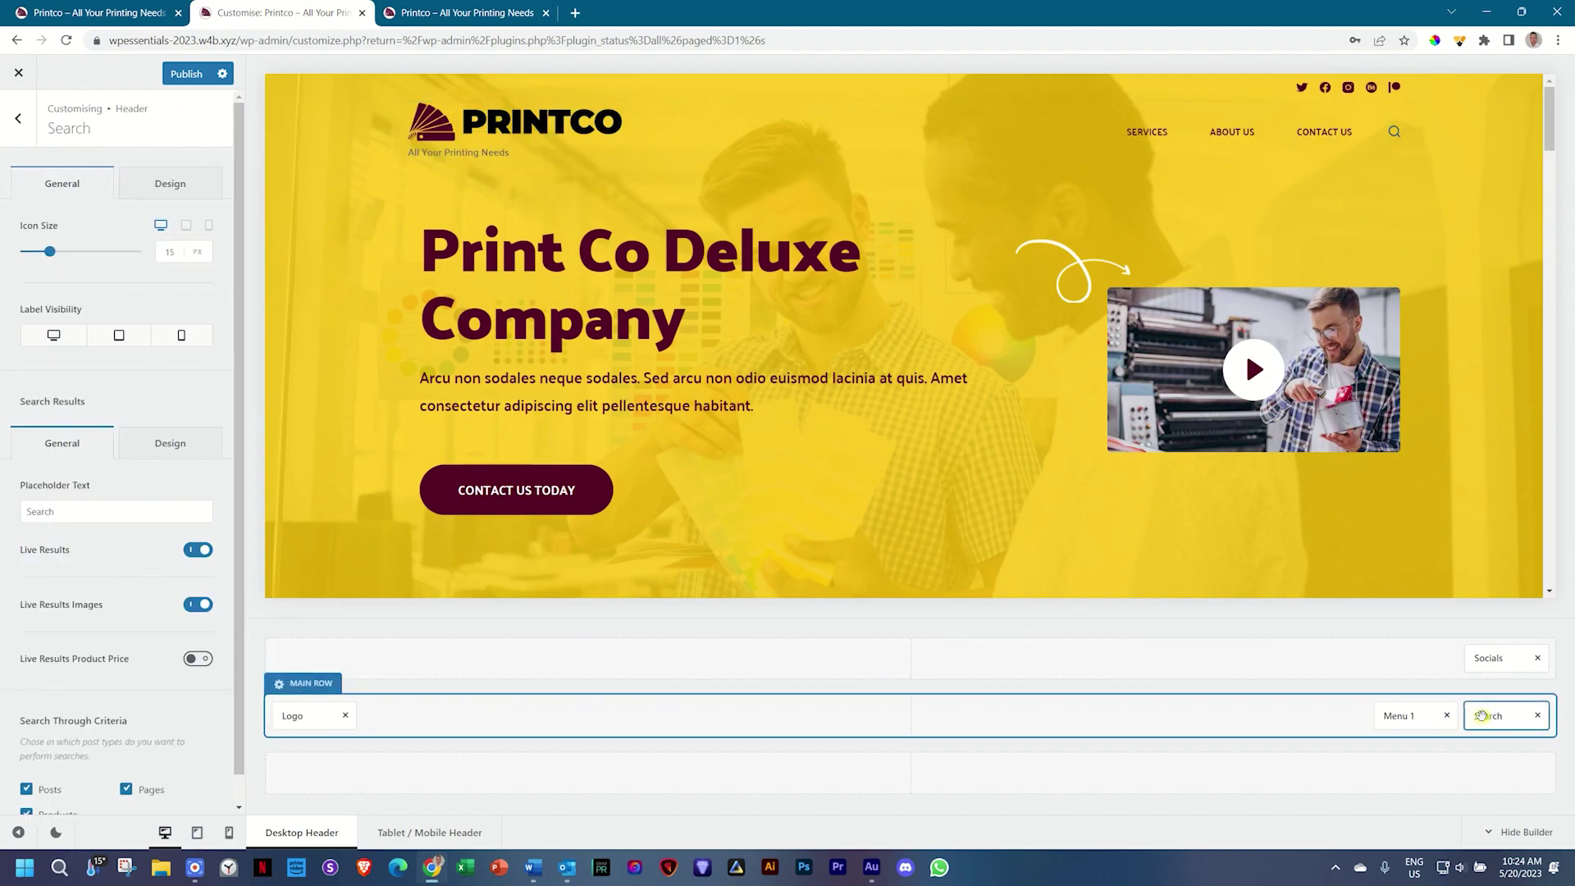
click(172, 184)
click(177, 250)
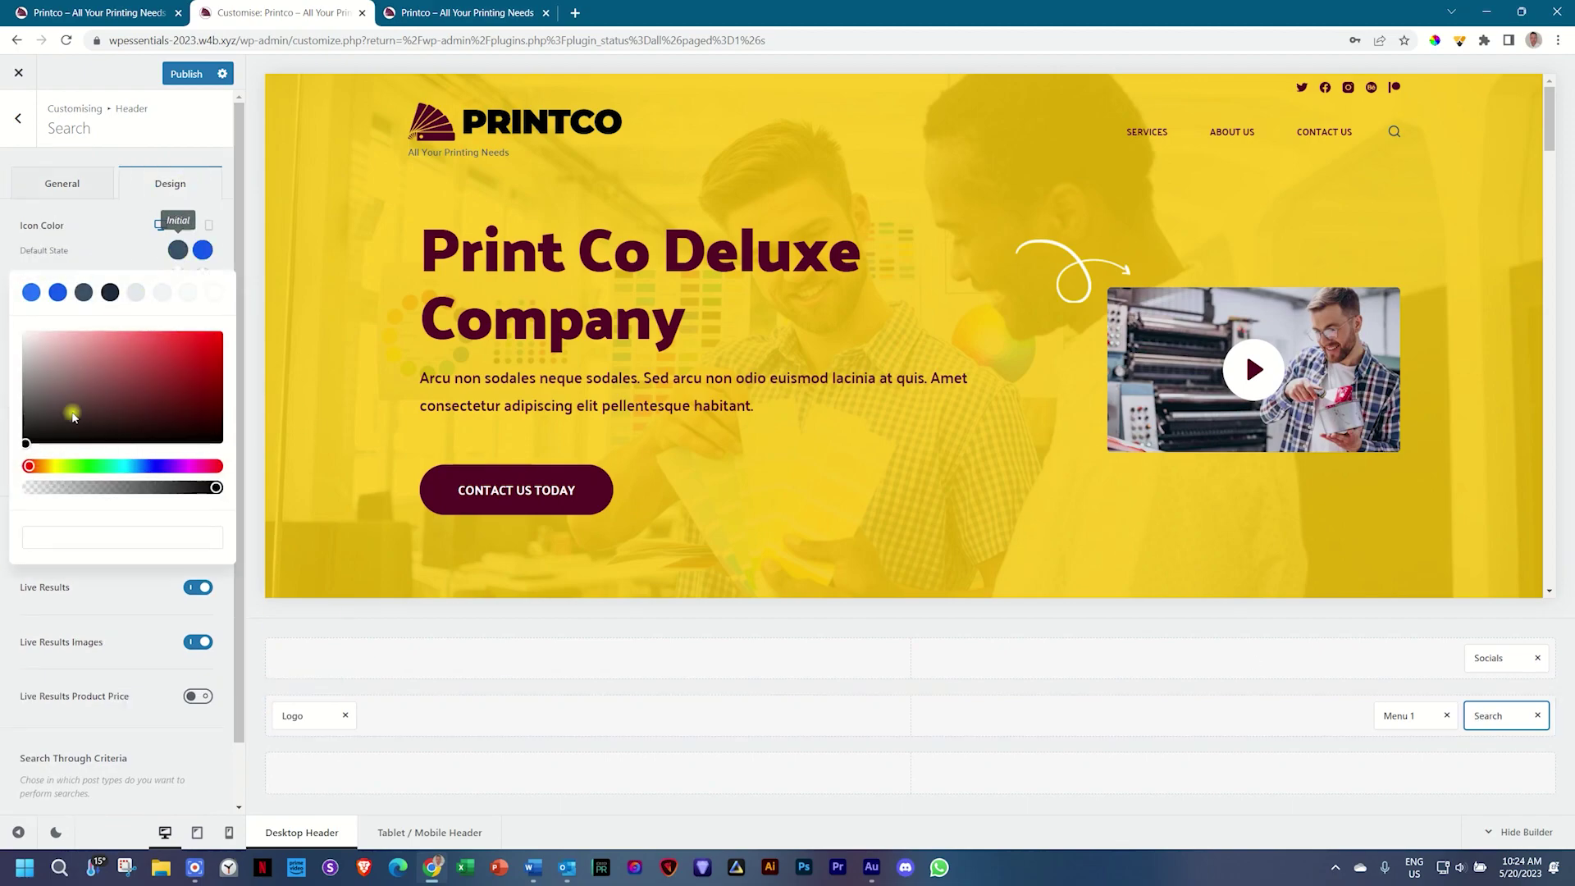
click(50, 535)
text(#)
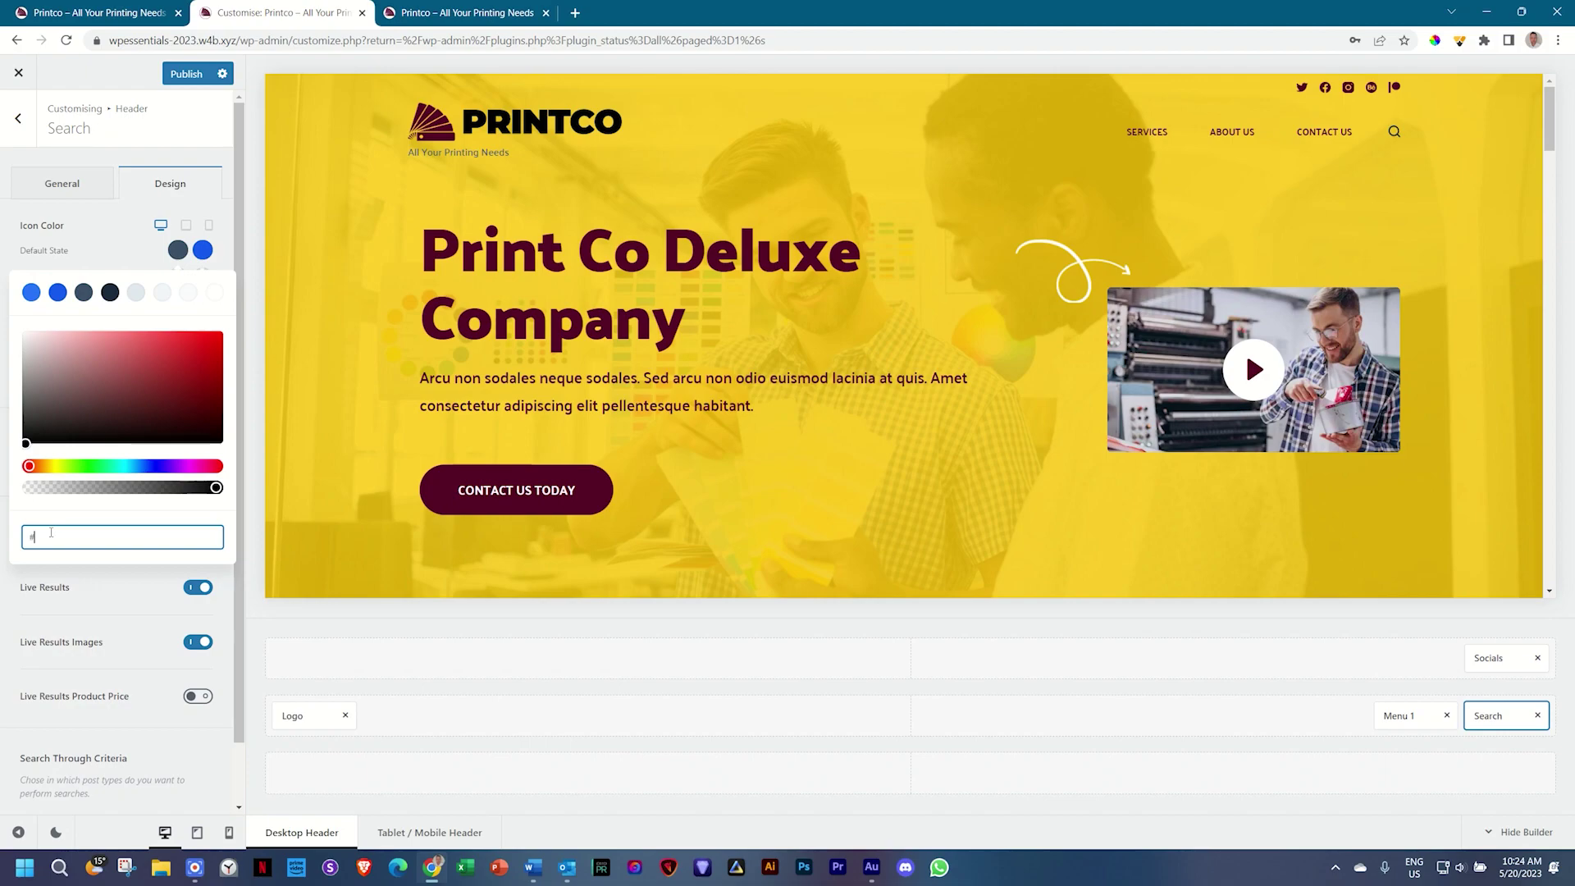
text(560224)
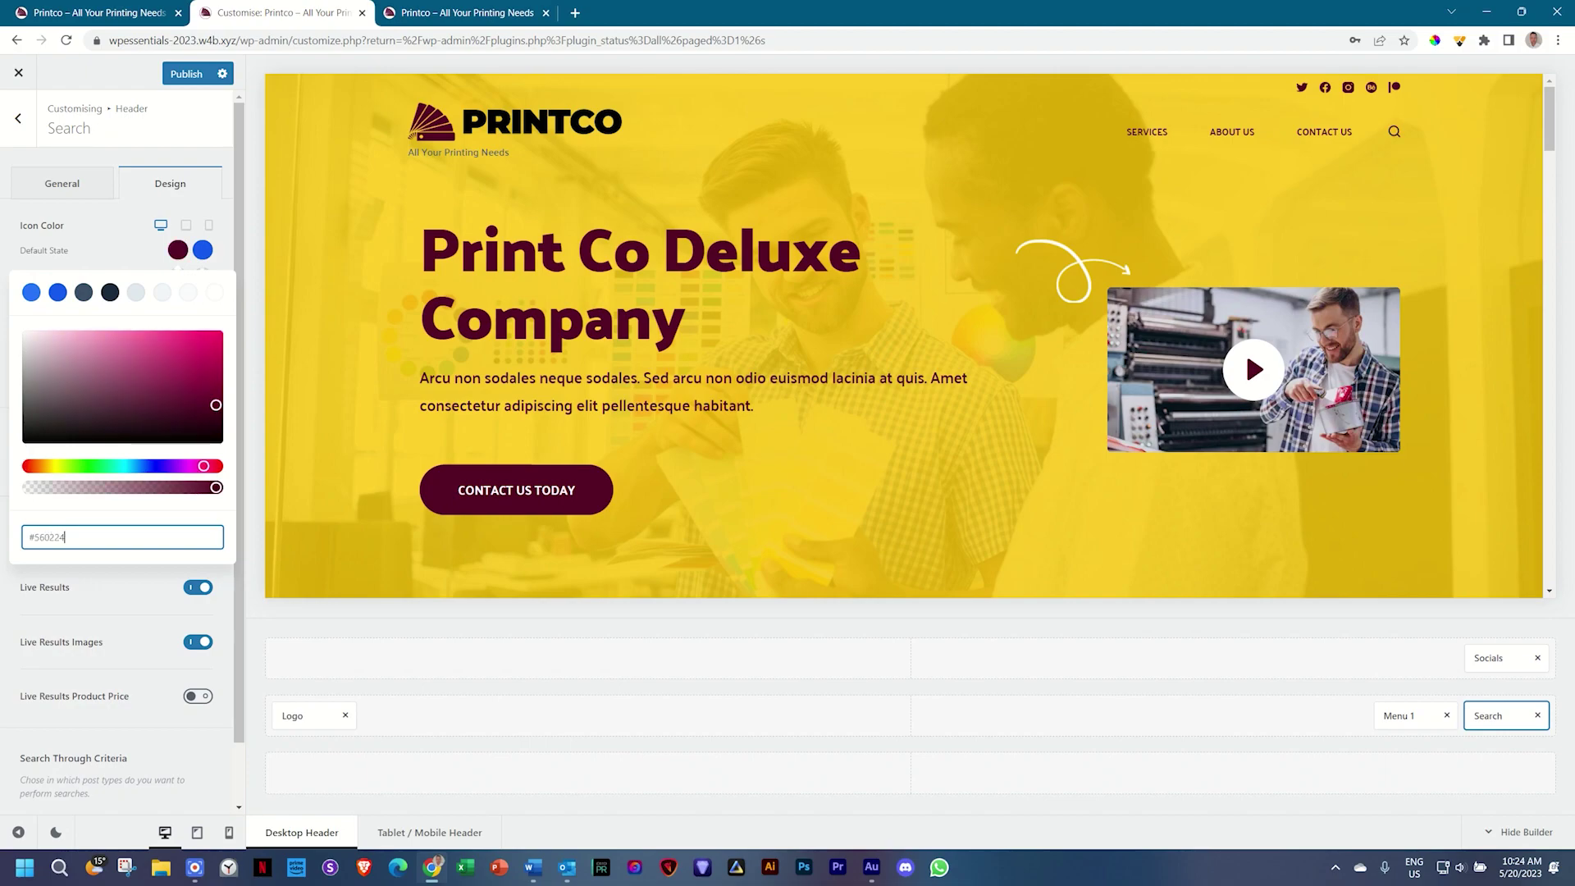
click(203, 249)
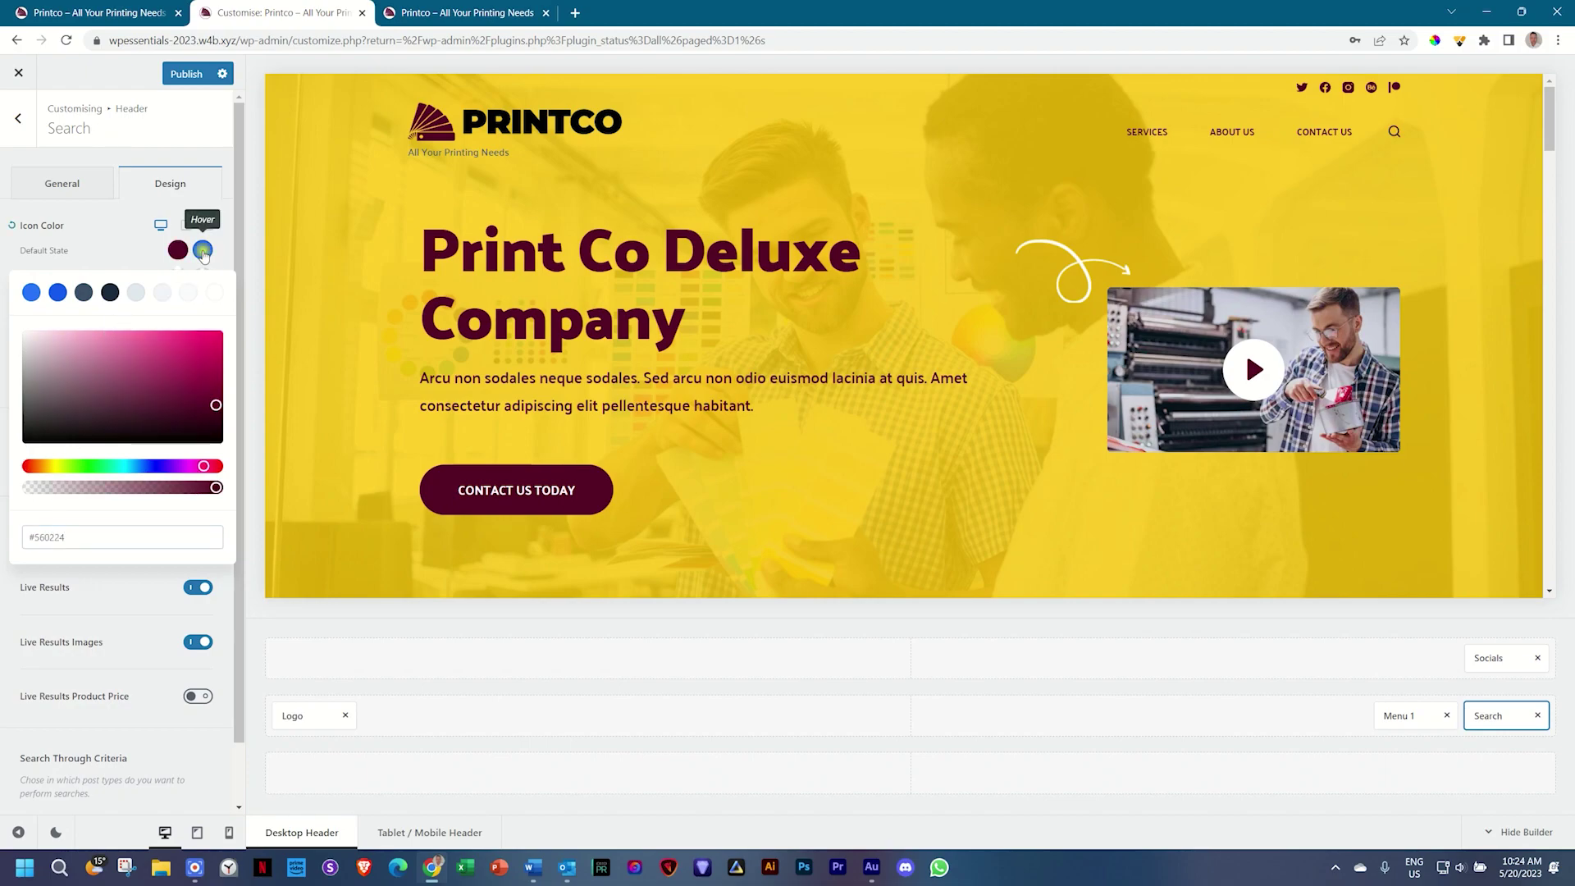
click(219, 294)
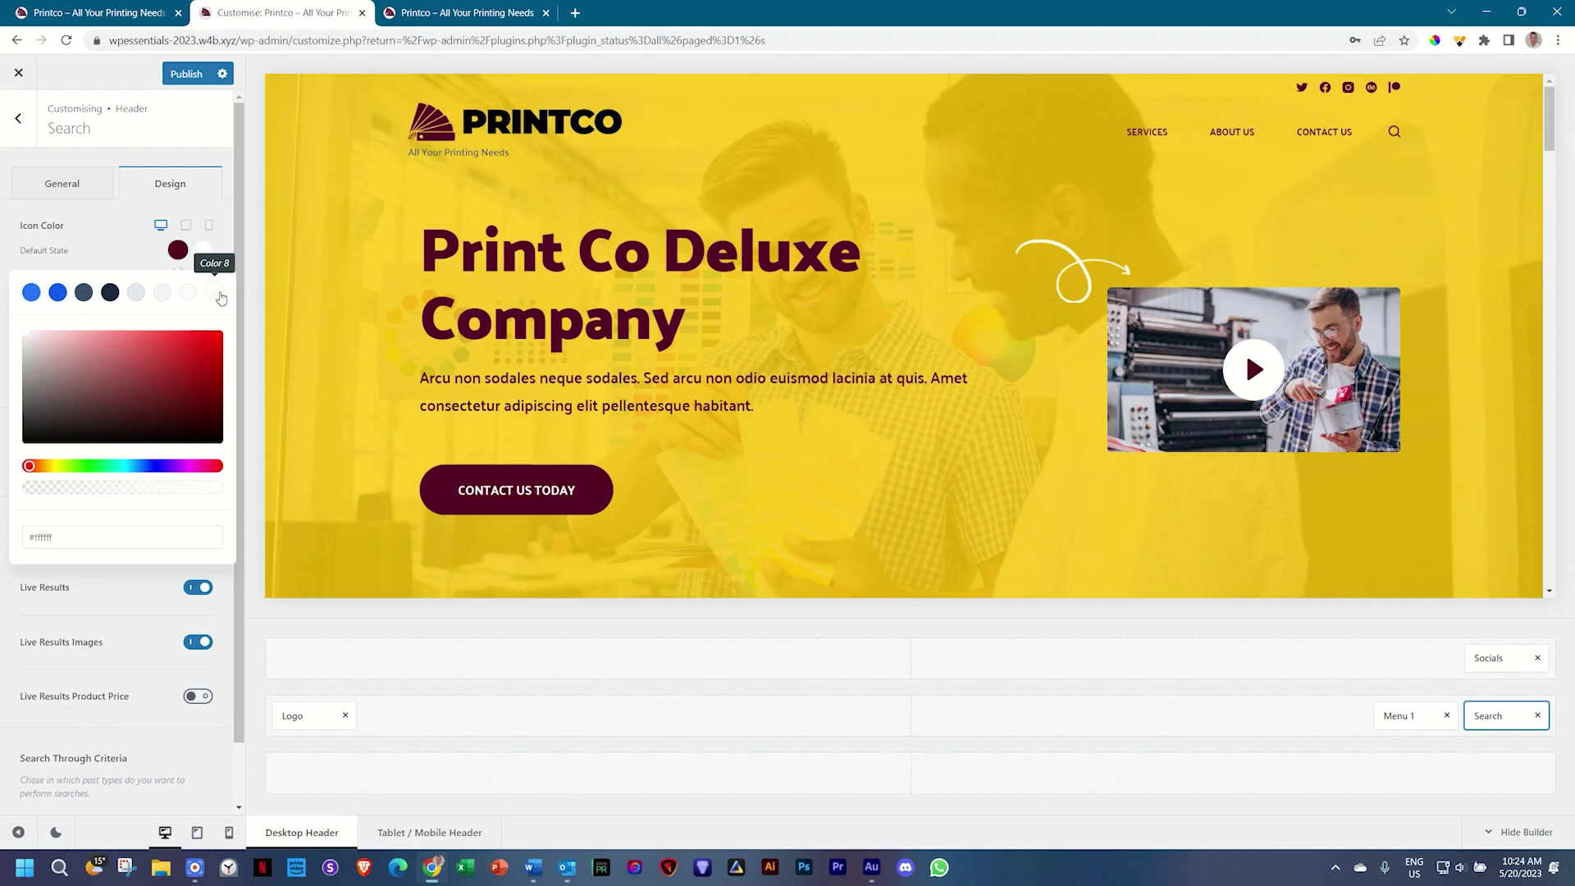
click(93, 248)
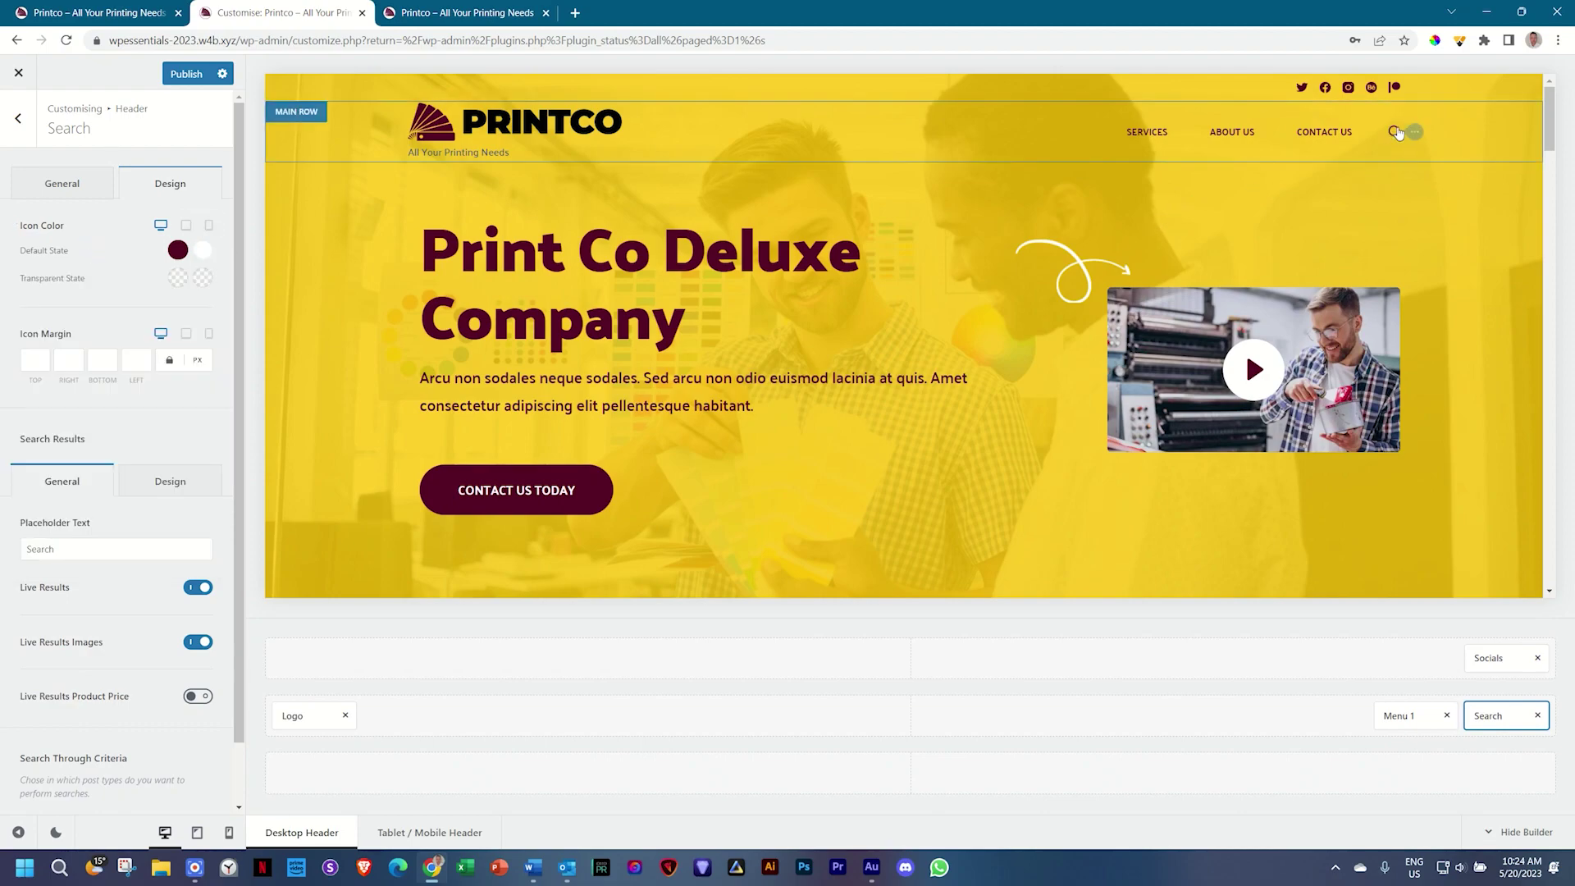
click(50, 184)
drag(49, 255, 58, 260)
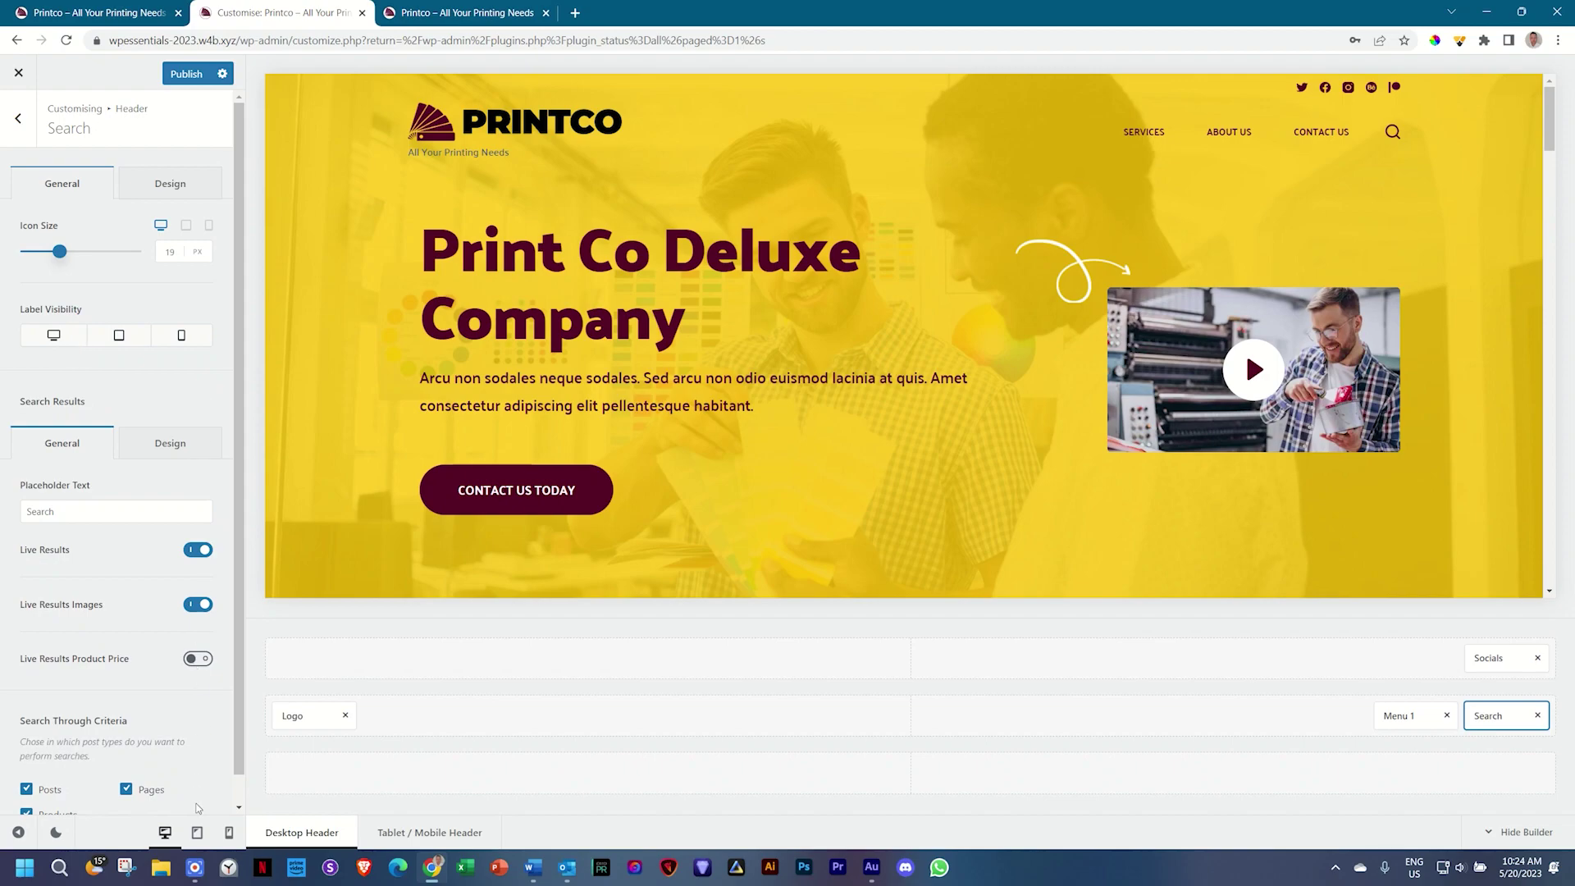
Remove the Trigger and Mobile Menu from the mobile header and raise its main row minimum height from 70 to 101 px.
click(231, 833)
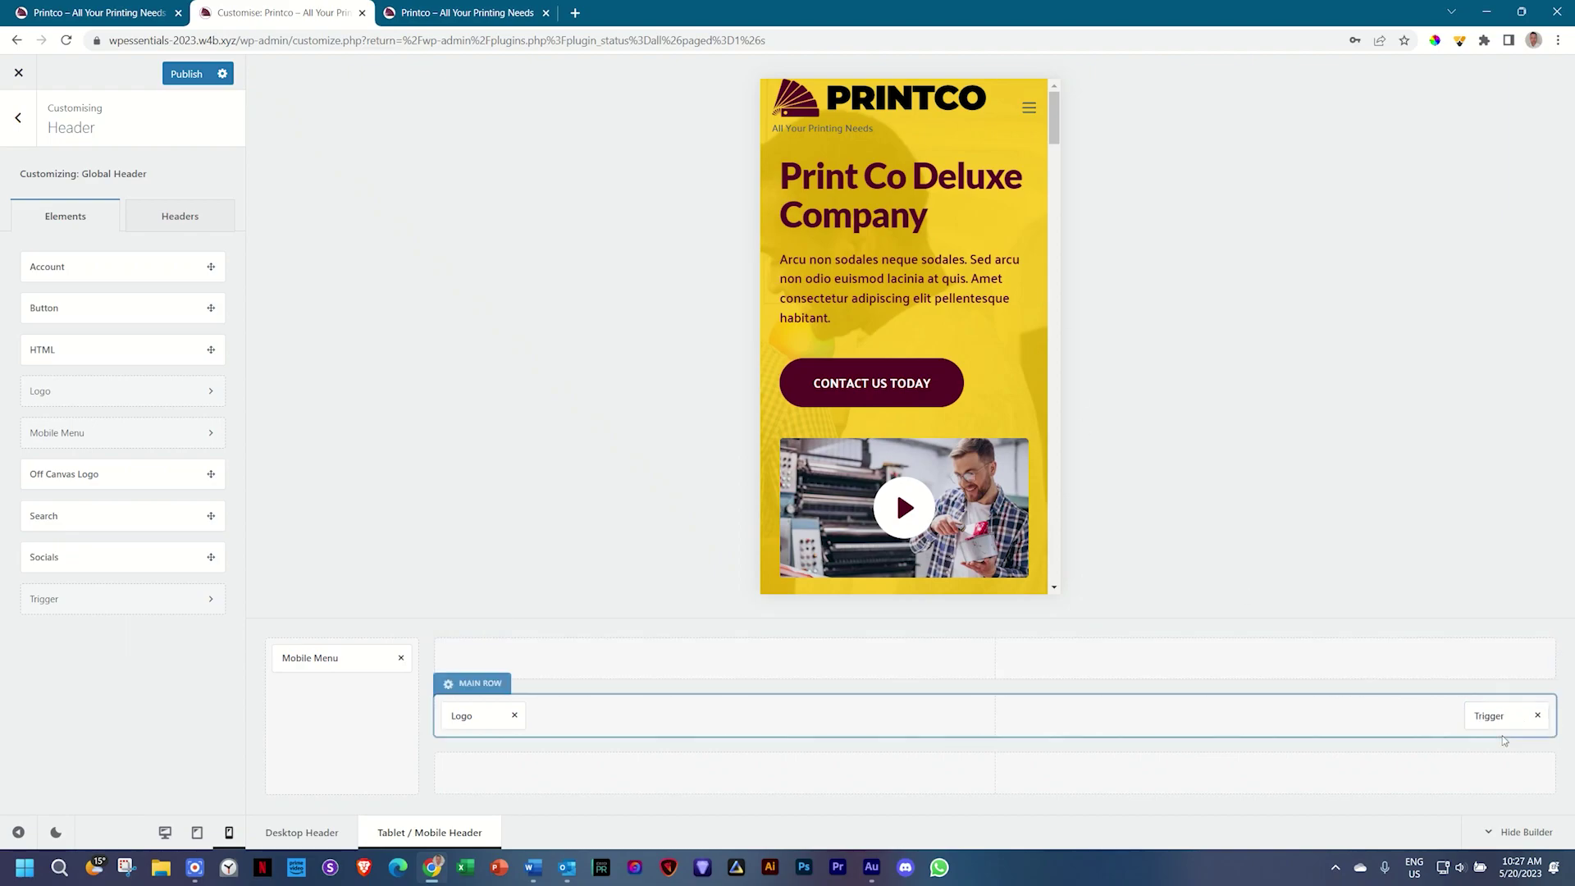
click(1536, 716)
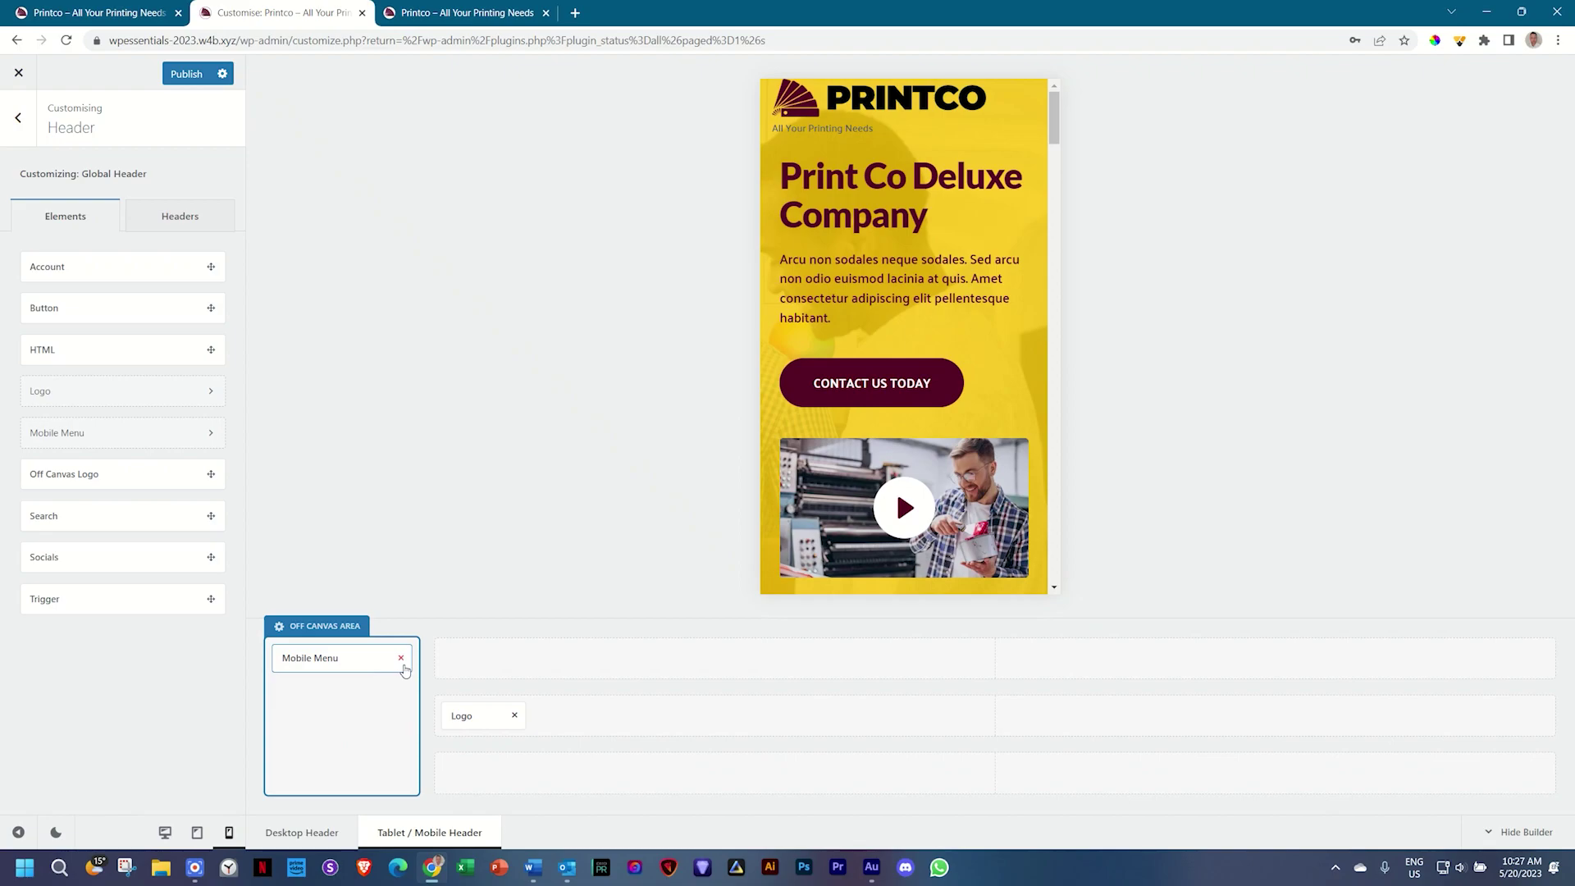
click(400, 661)
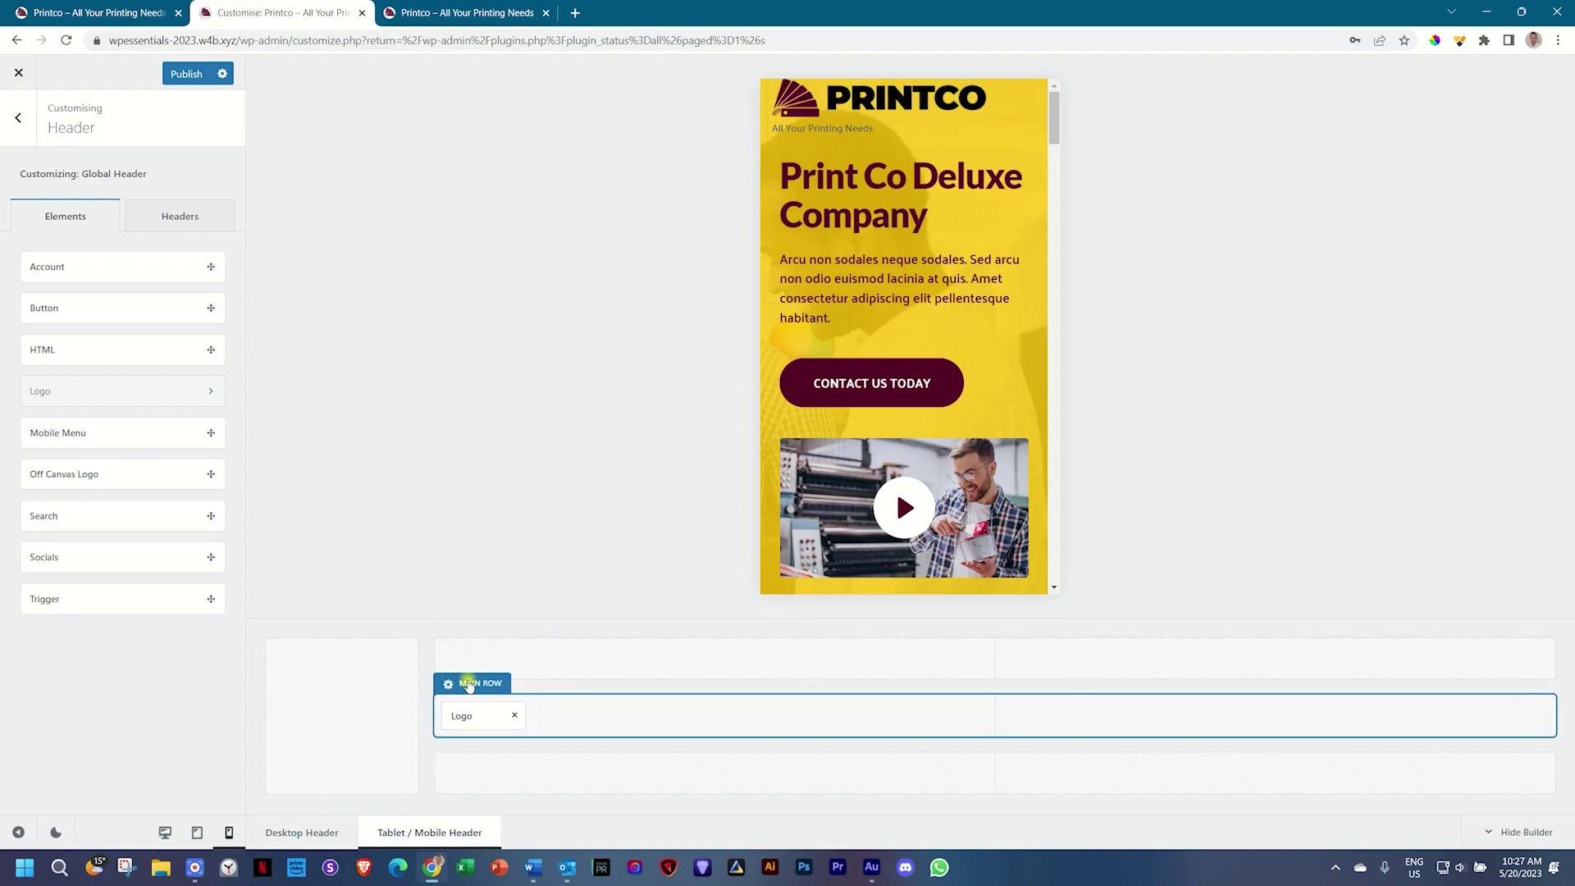
click(466, 682)
drag(47, 343, 60, 346)
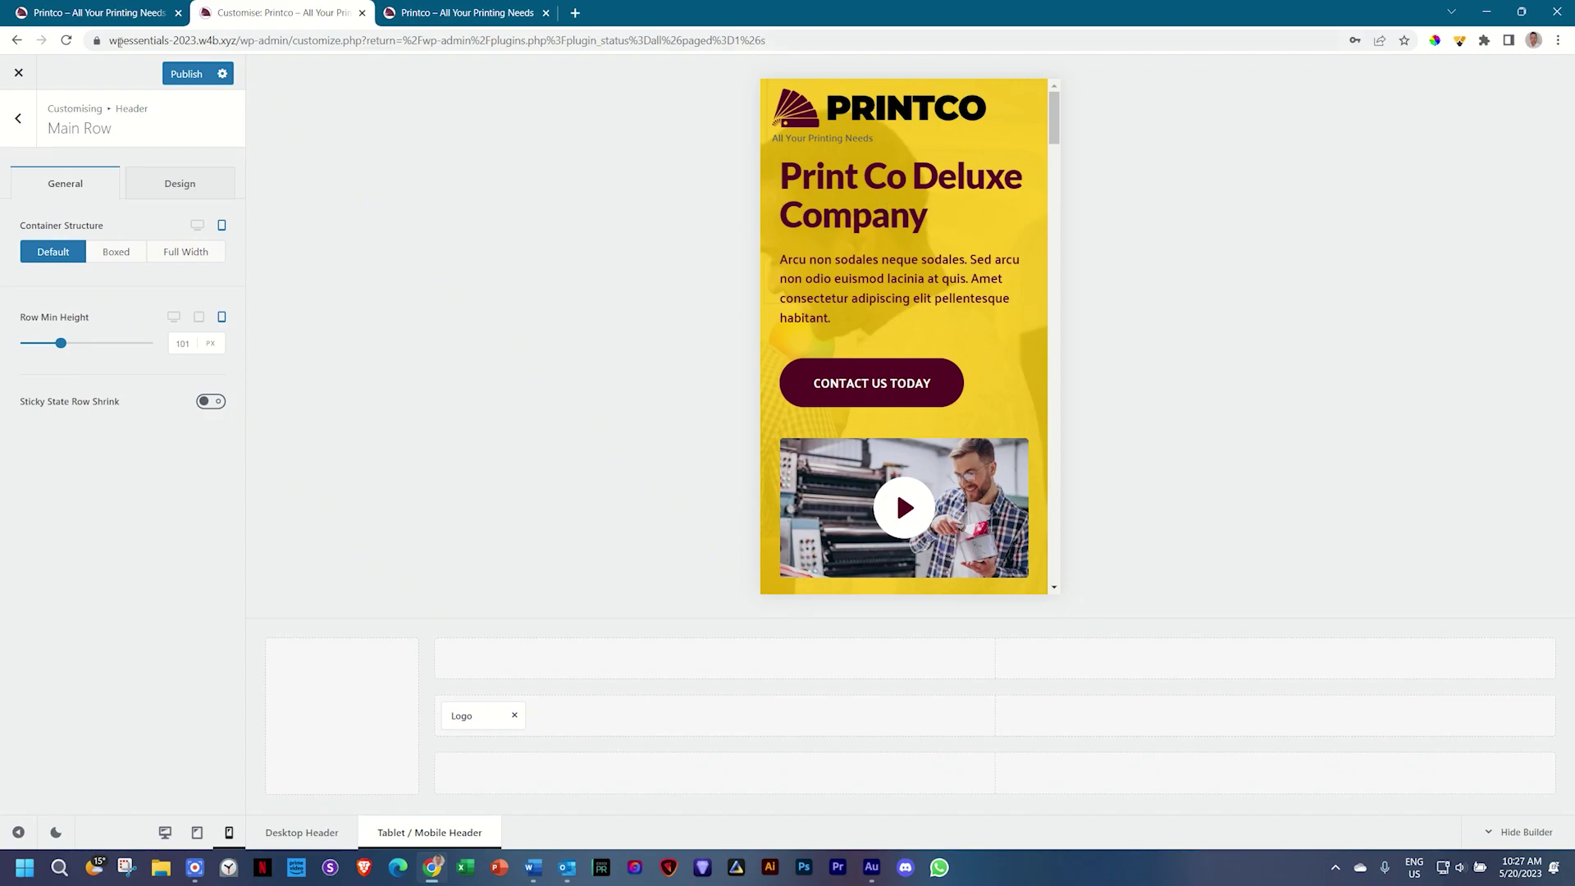
Publish the header changes, leave the customizer, and open the live Printco site.
click(185, 74)
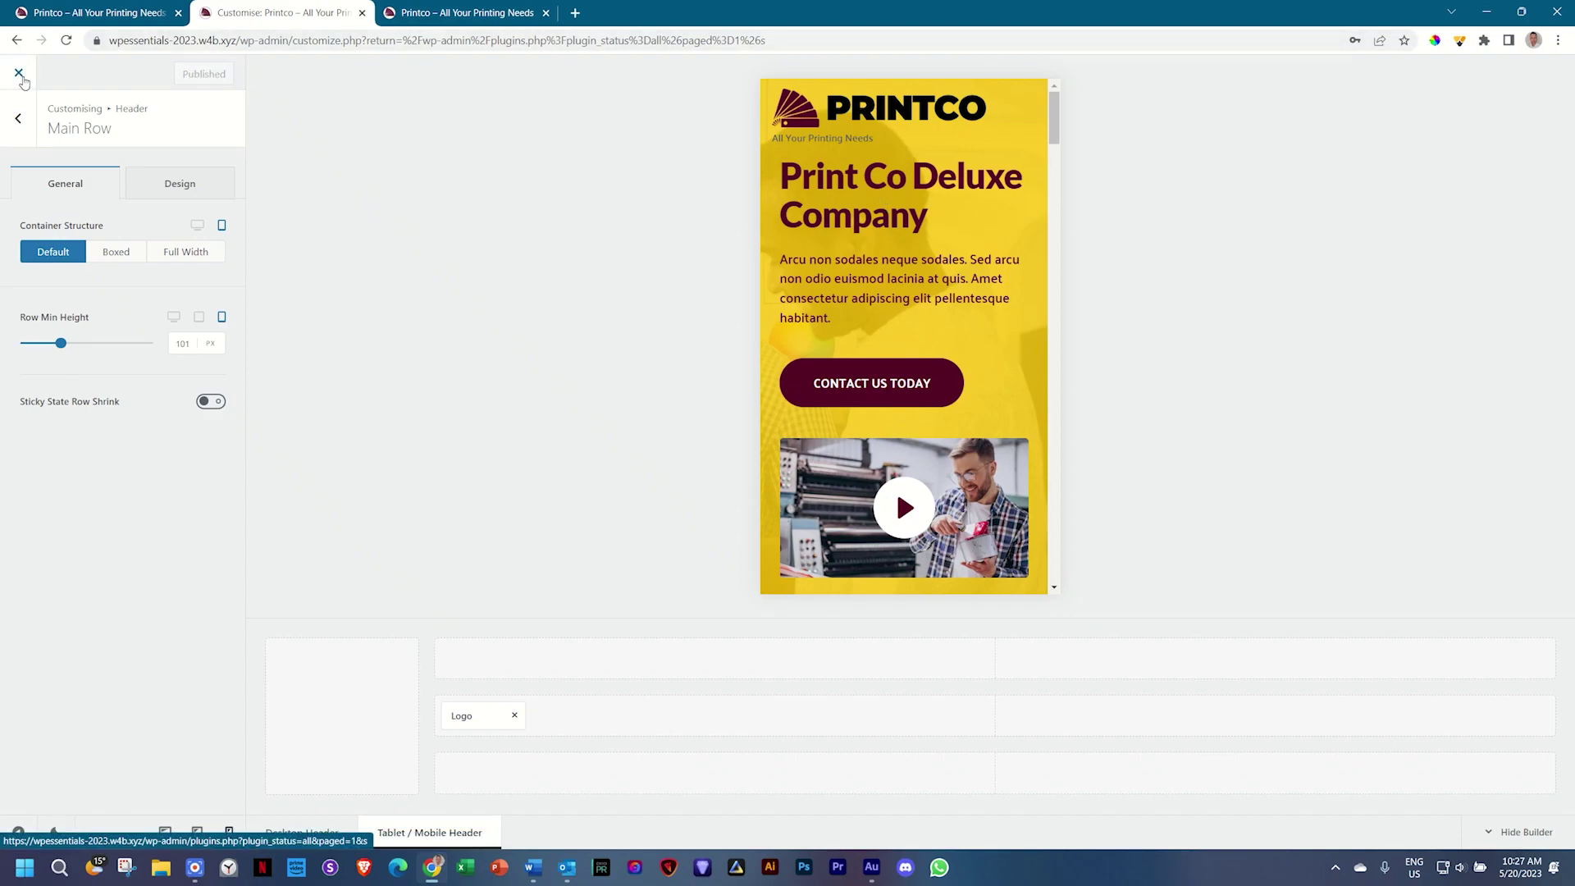
click(20, 74)
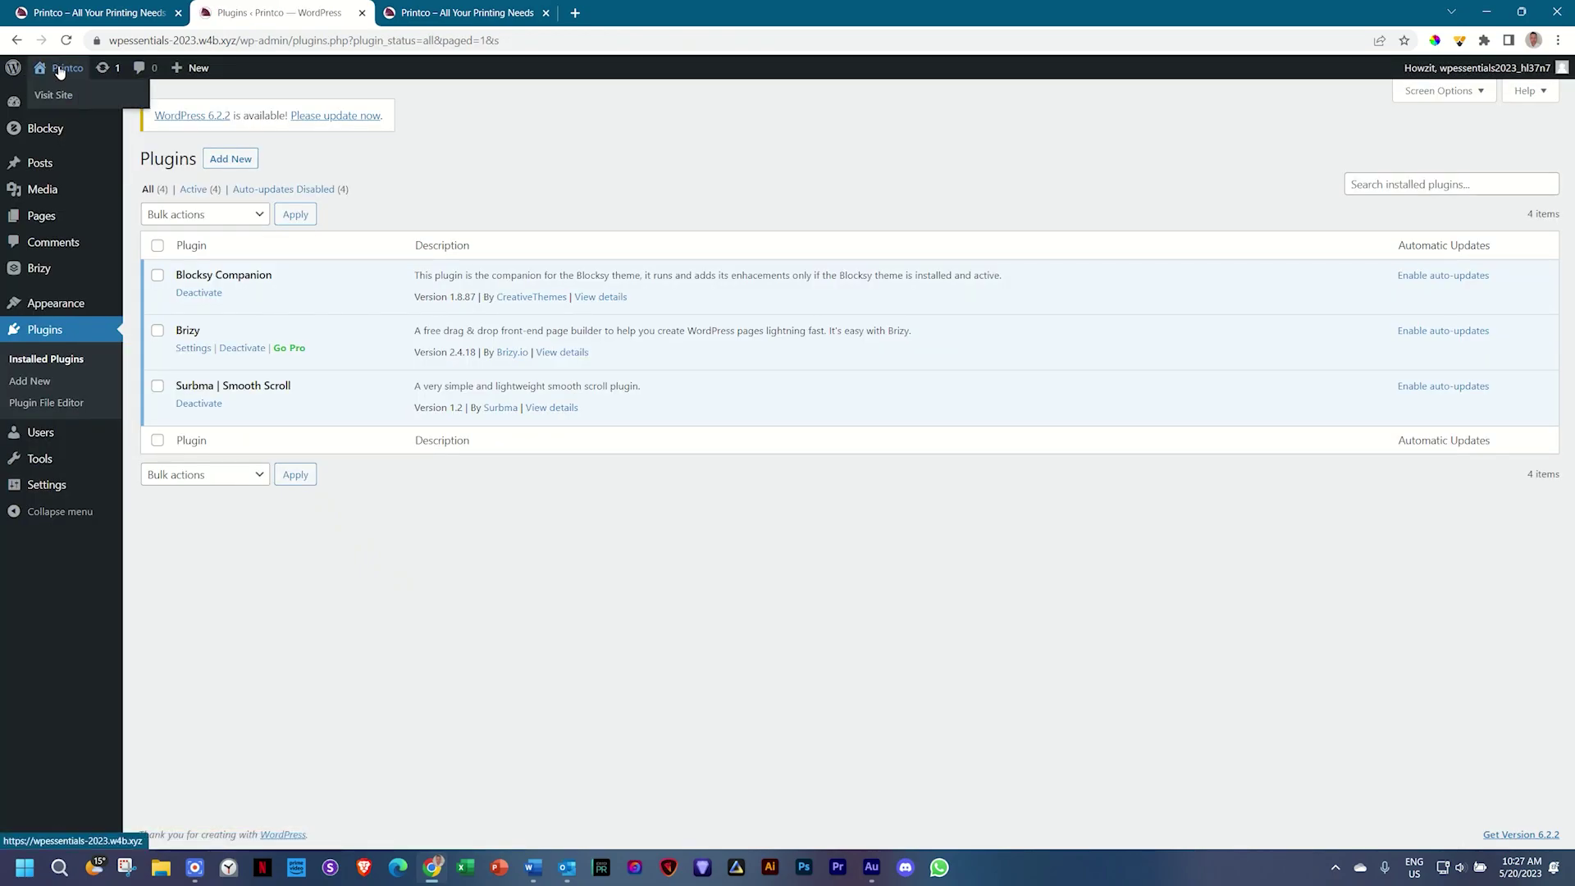
click(59, 71)
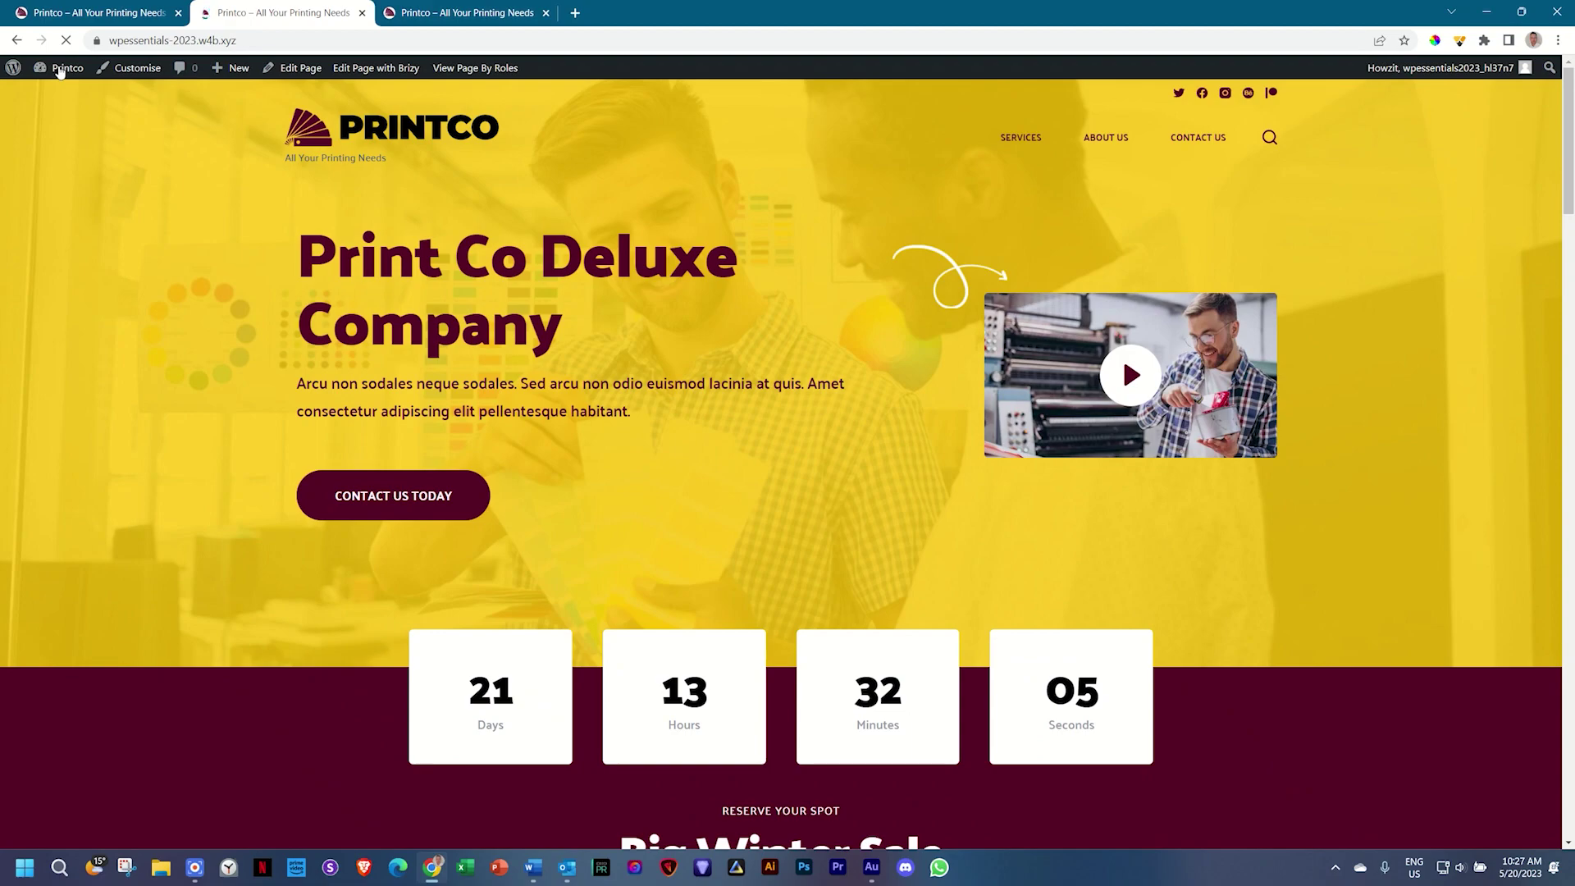
Close the outdated Printco tab and jump to the About Us section of the home page.
click(497, 13)
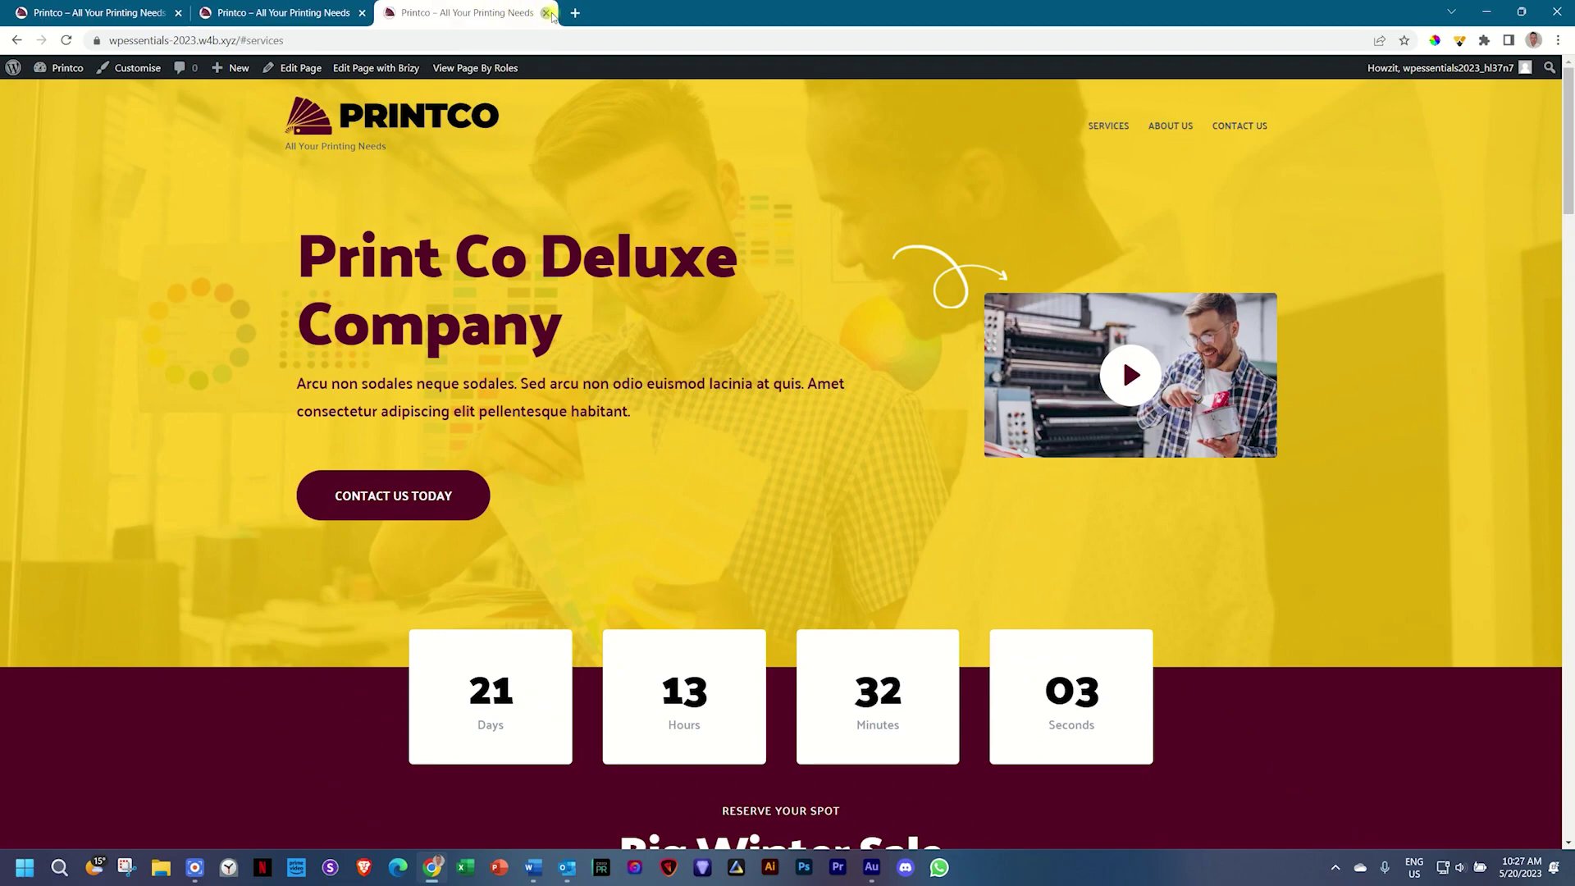
click(546, 13)
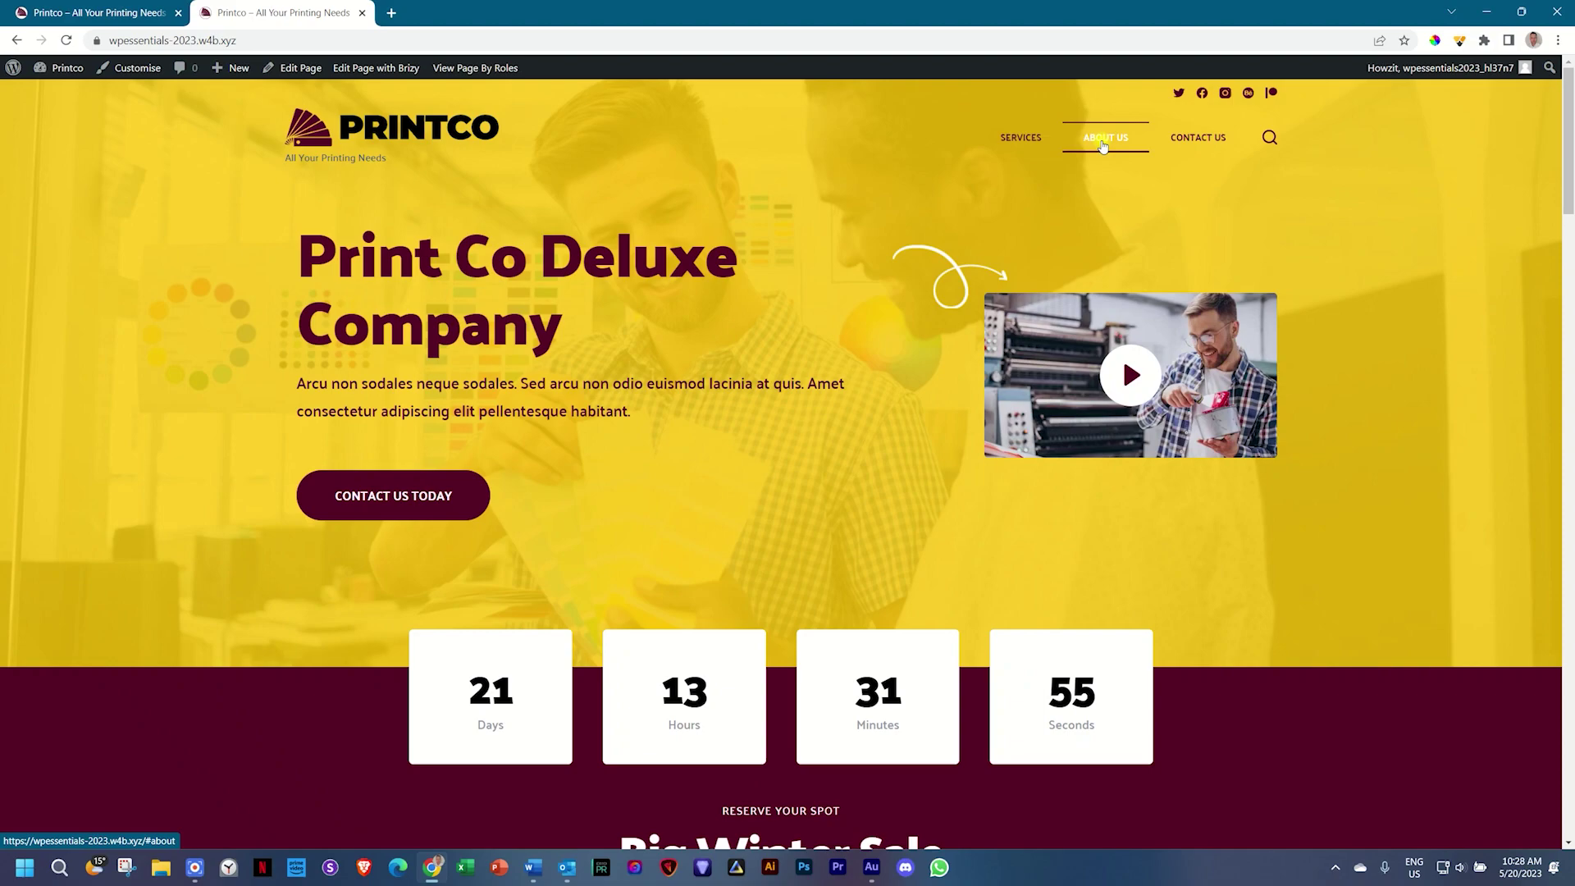
click(1104, 145)
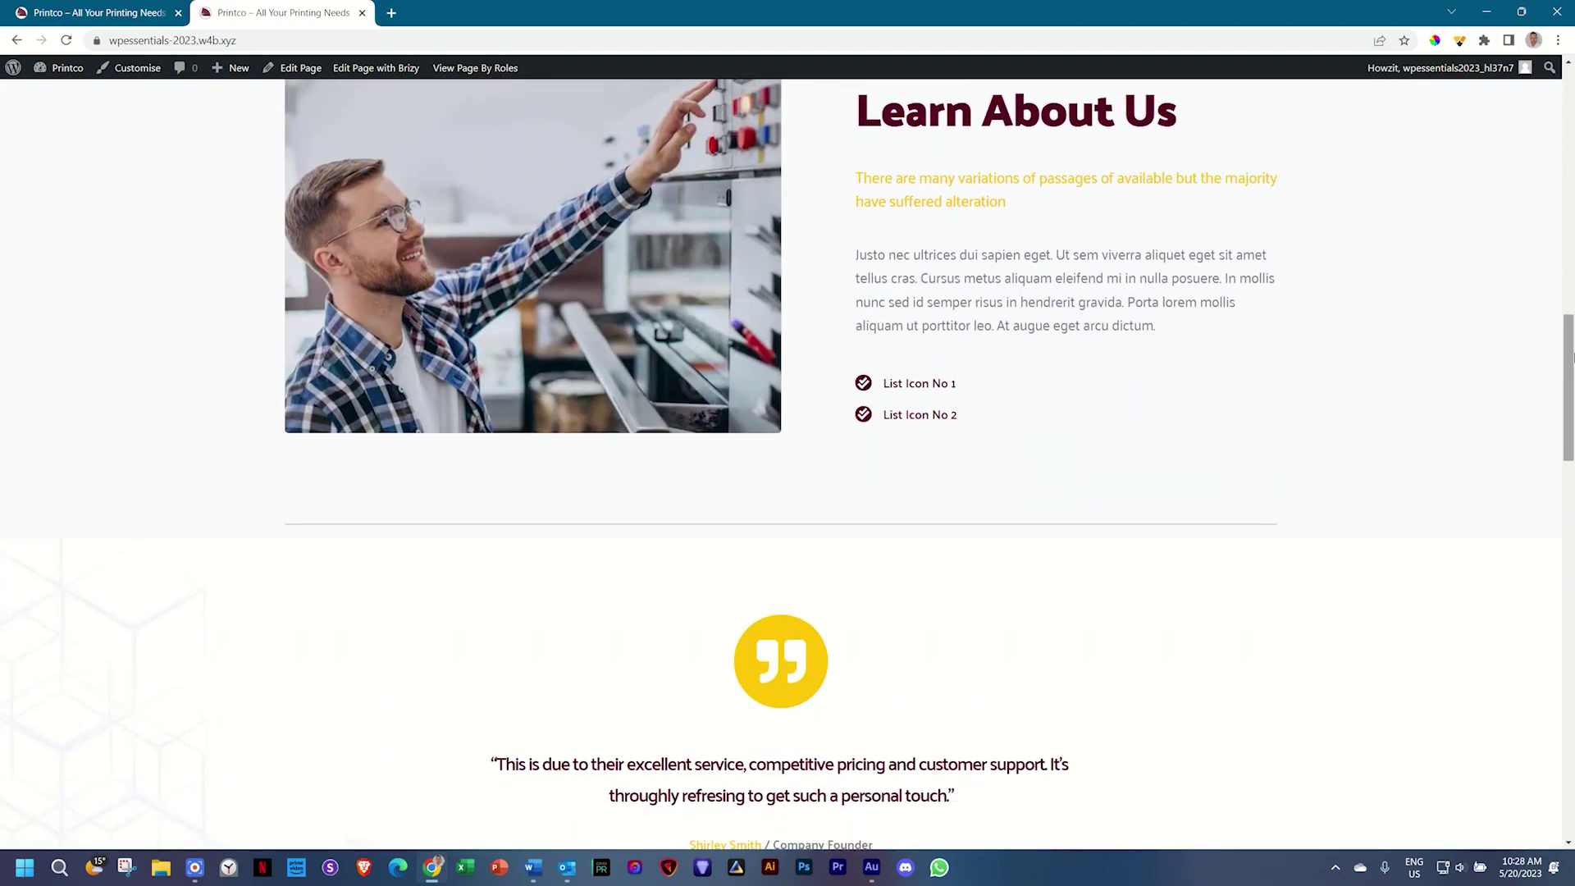
drag(1568, 354, 1568, 105)
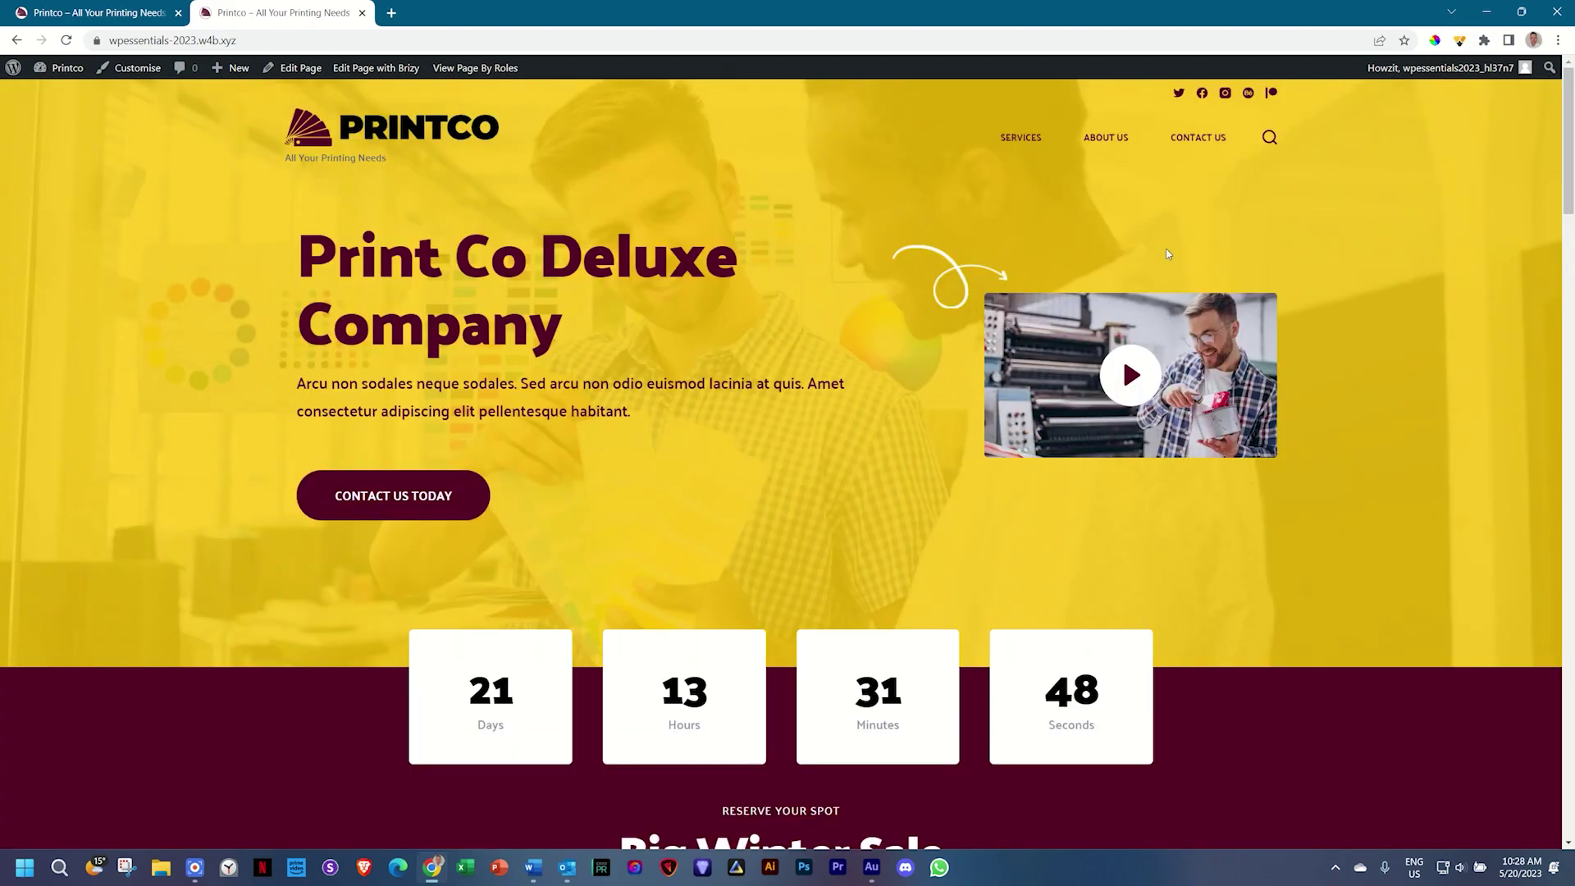
Open the developer tools with device emulation and preview the home page as an iPad Air.
key(F12)
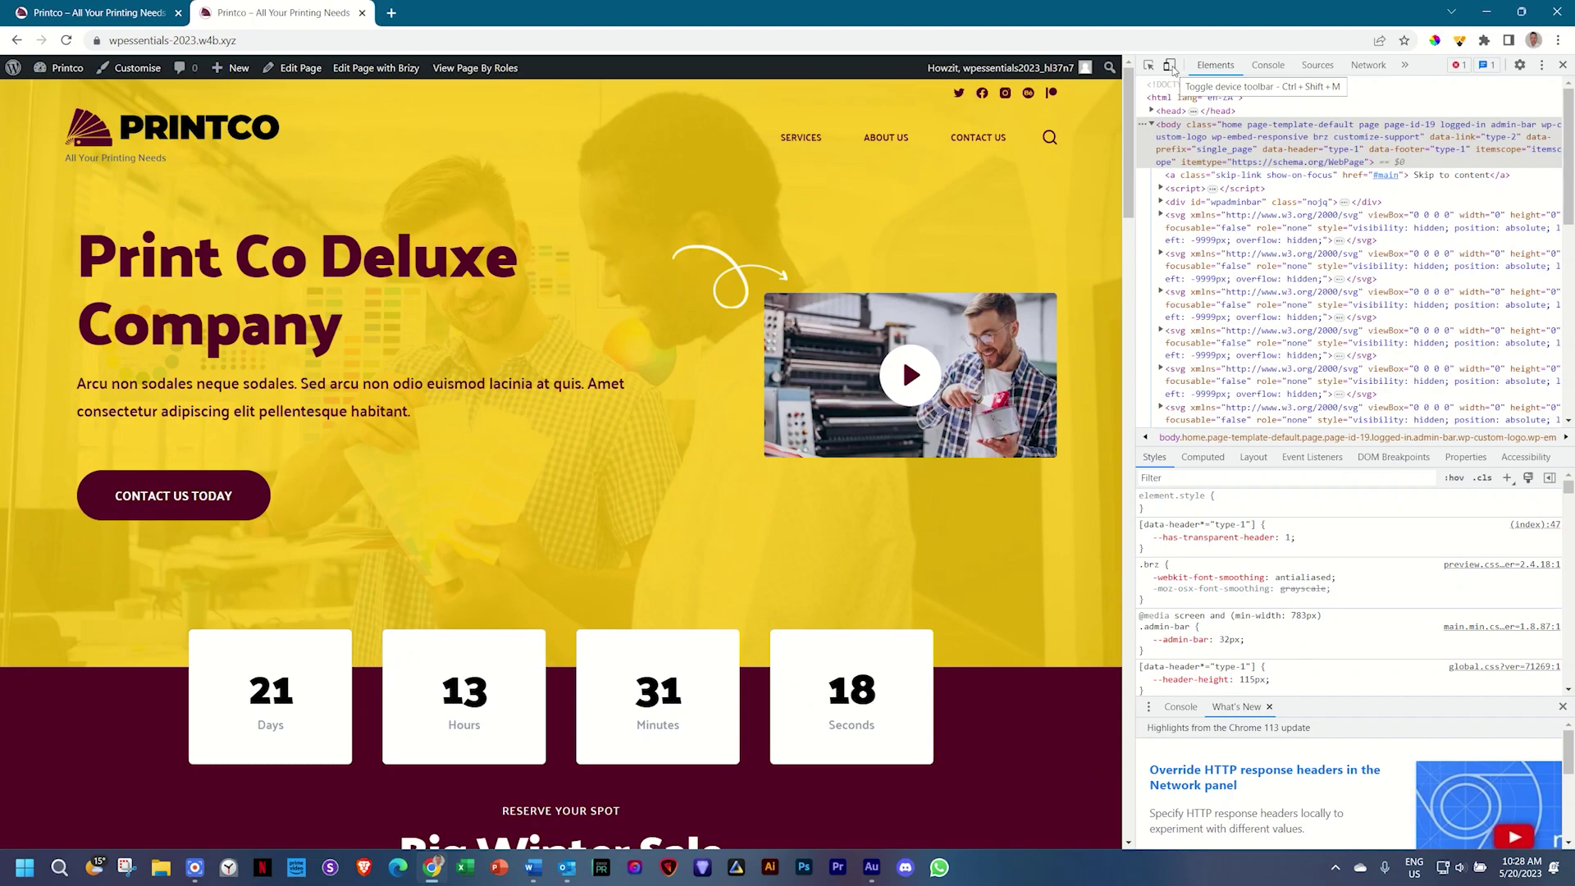
click(1170, 67)
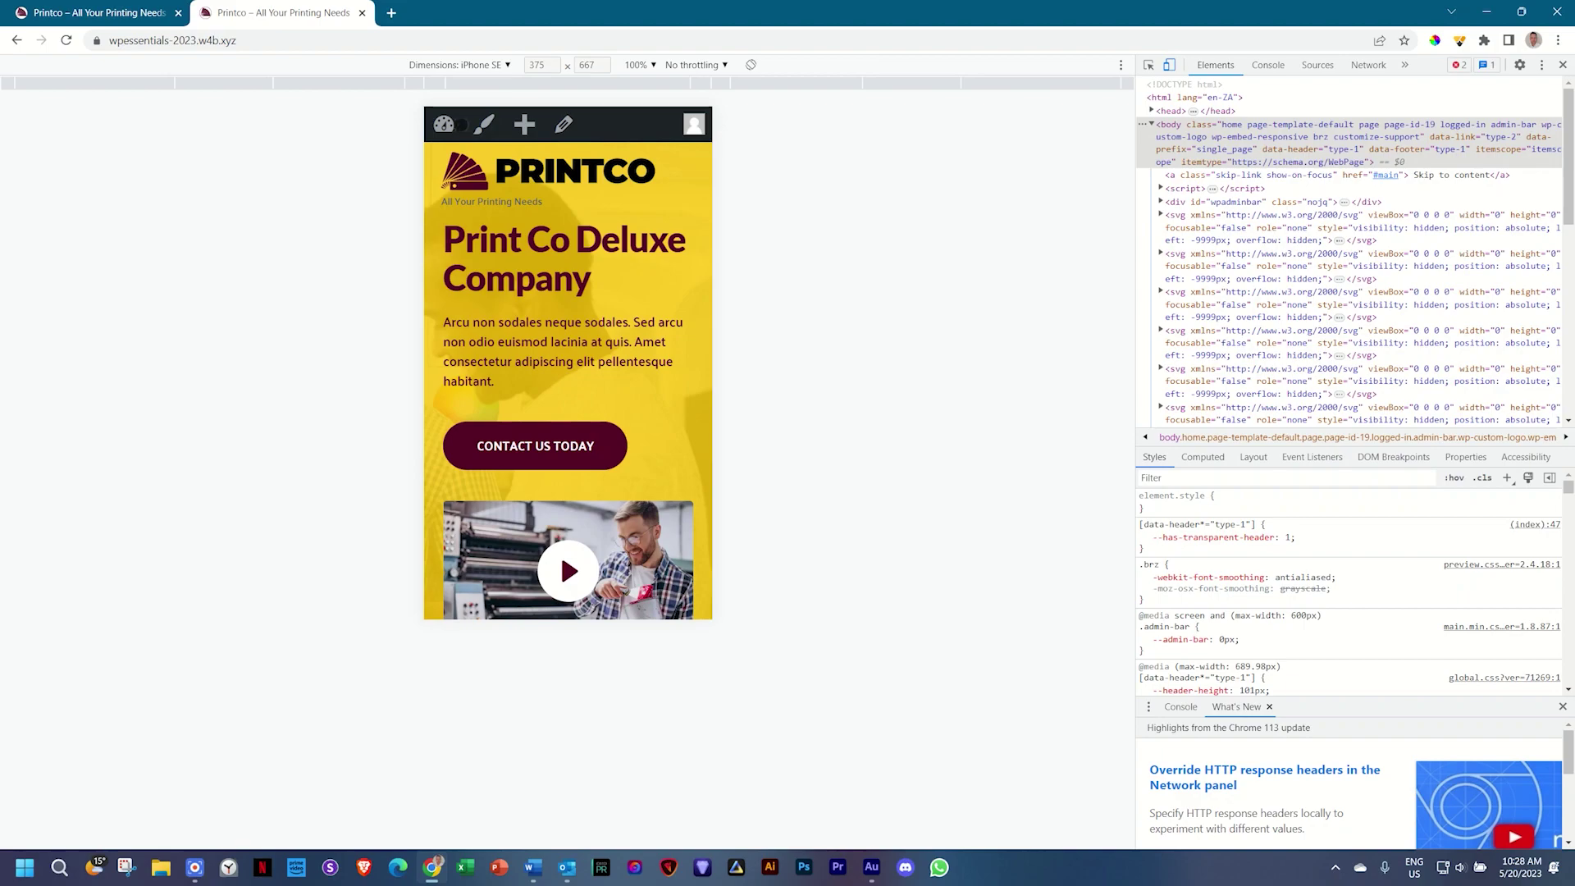
click(457, 65)
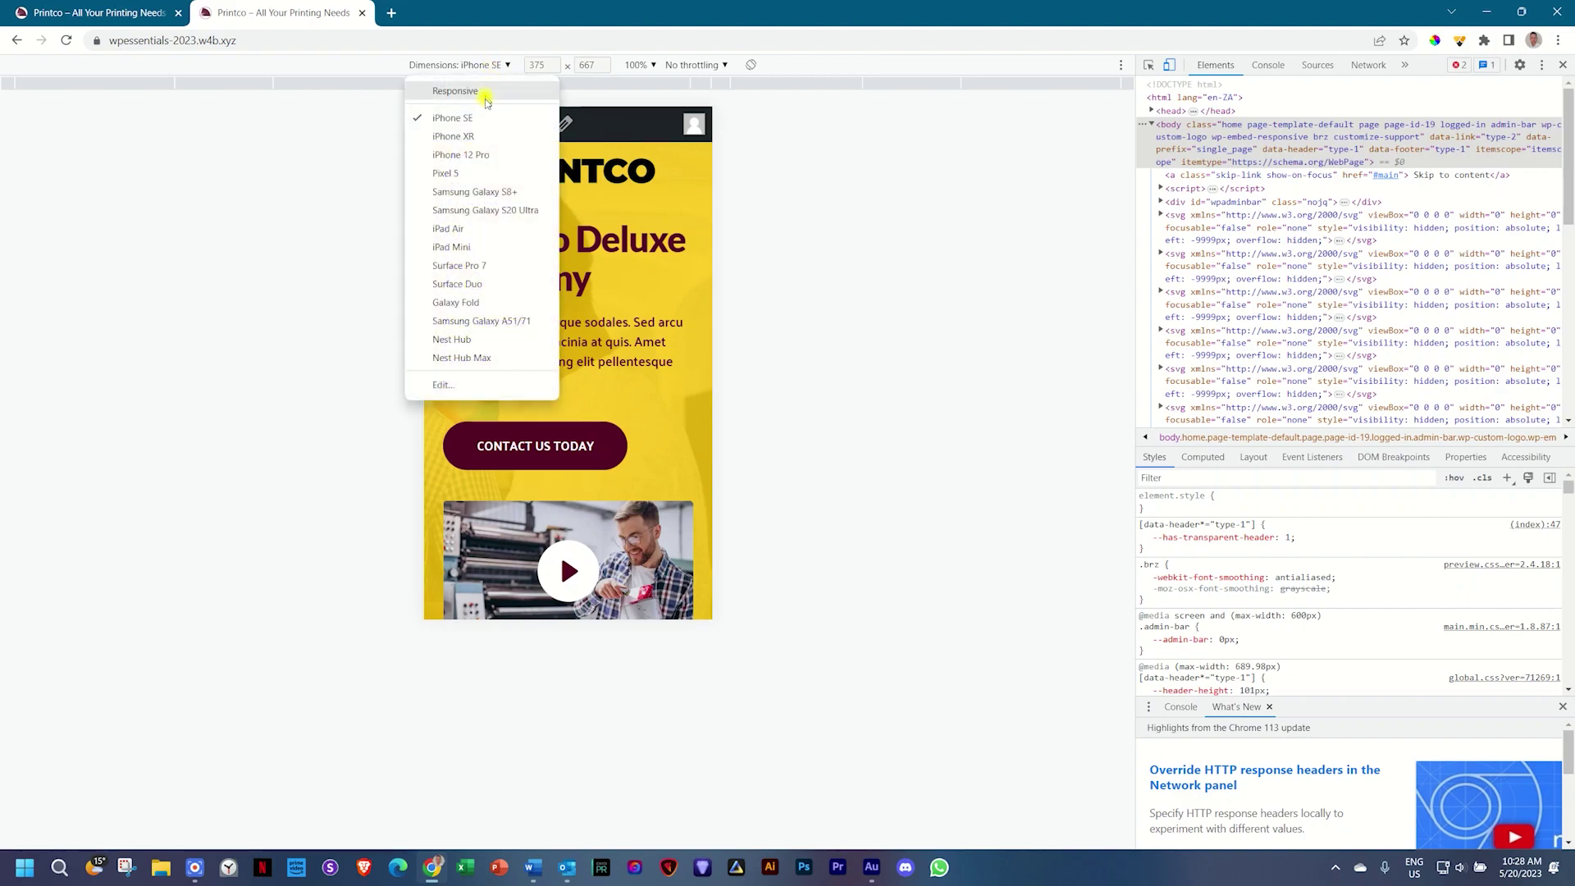
click(480, 233)
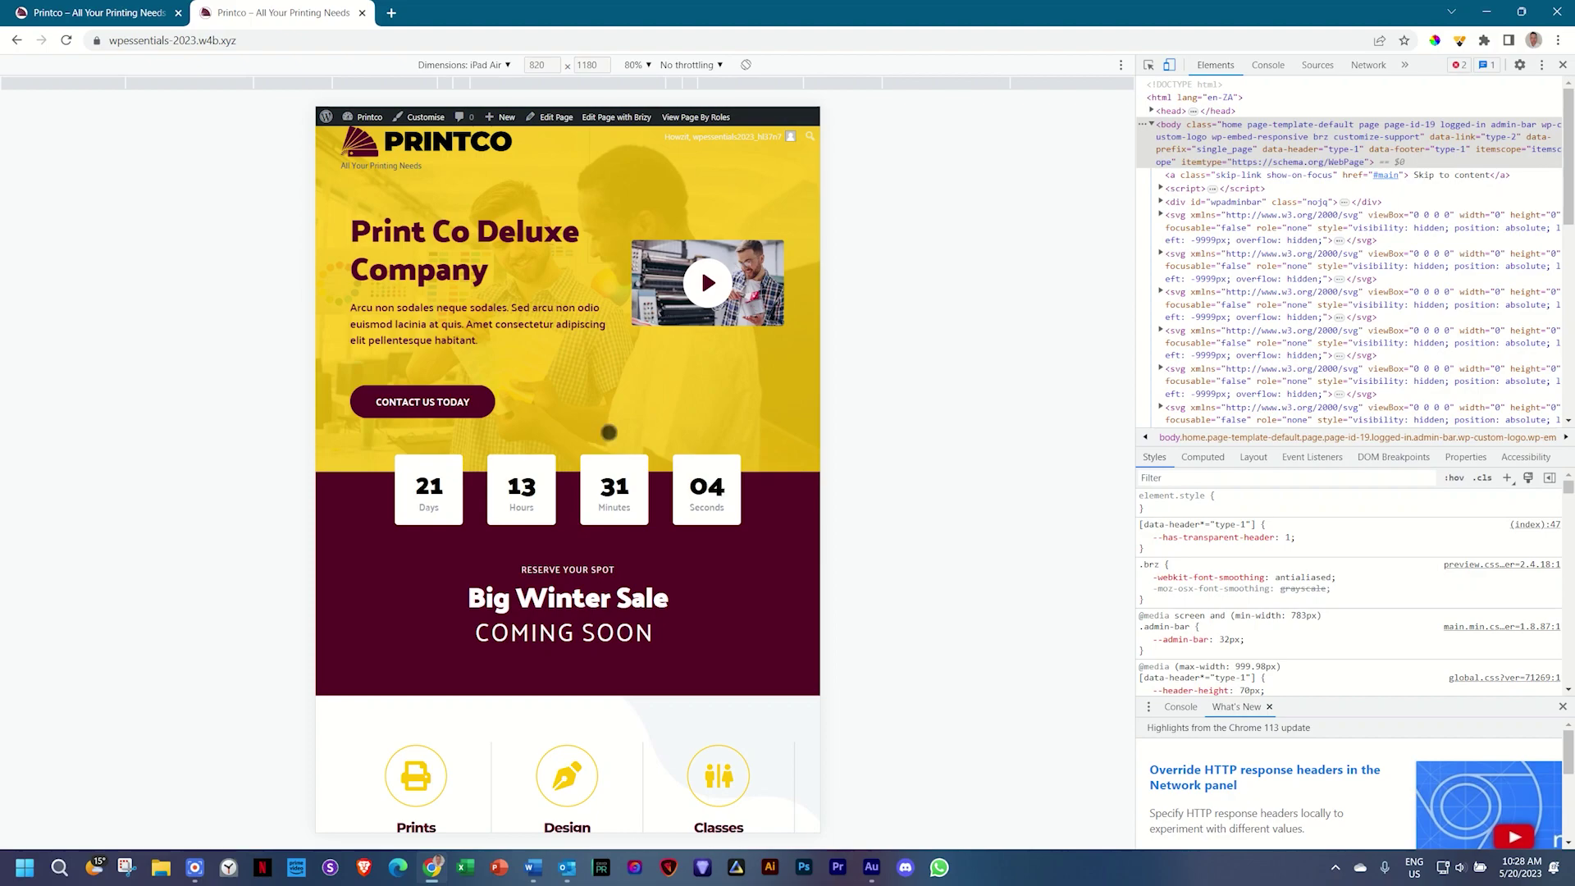
Switch the emulated device to iPad Mini, then Nest Hub at 1024×600.
click(491, 65)
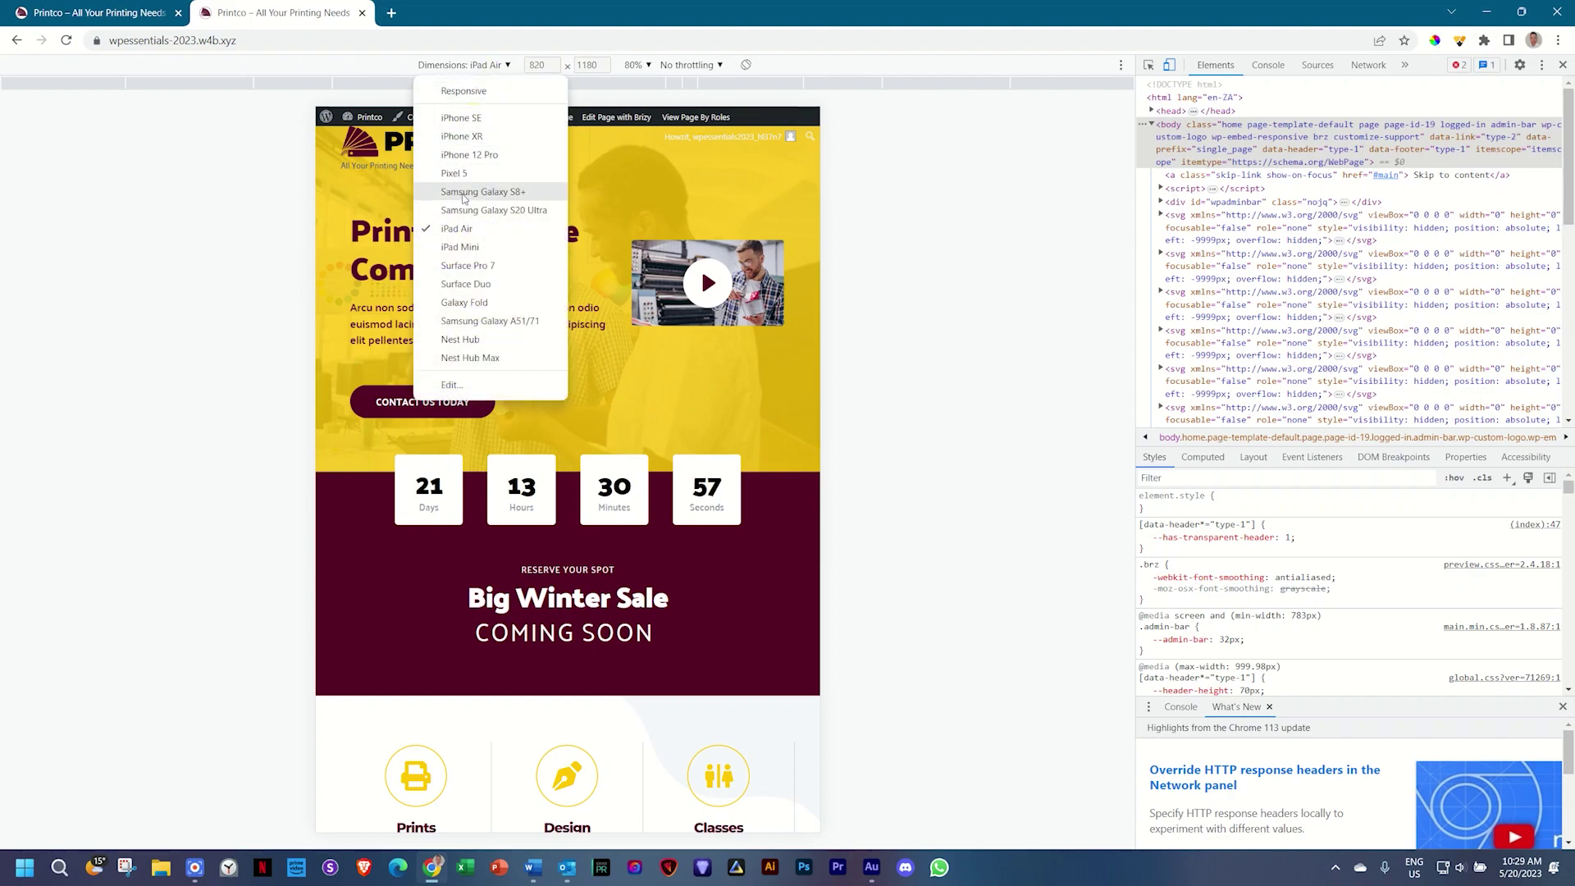
click(462, 246)
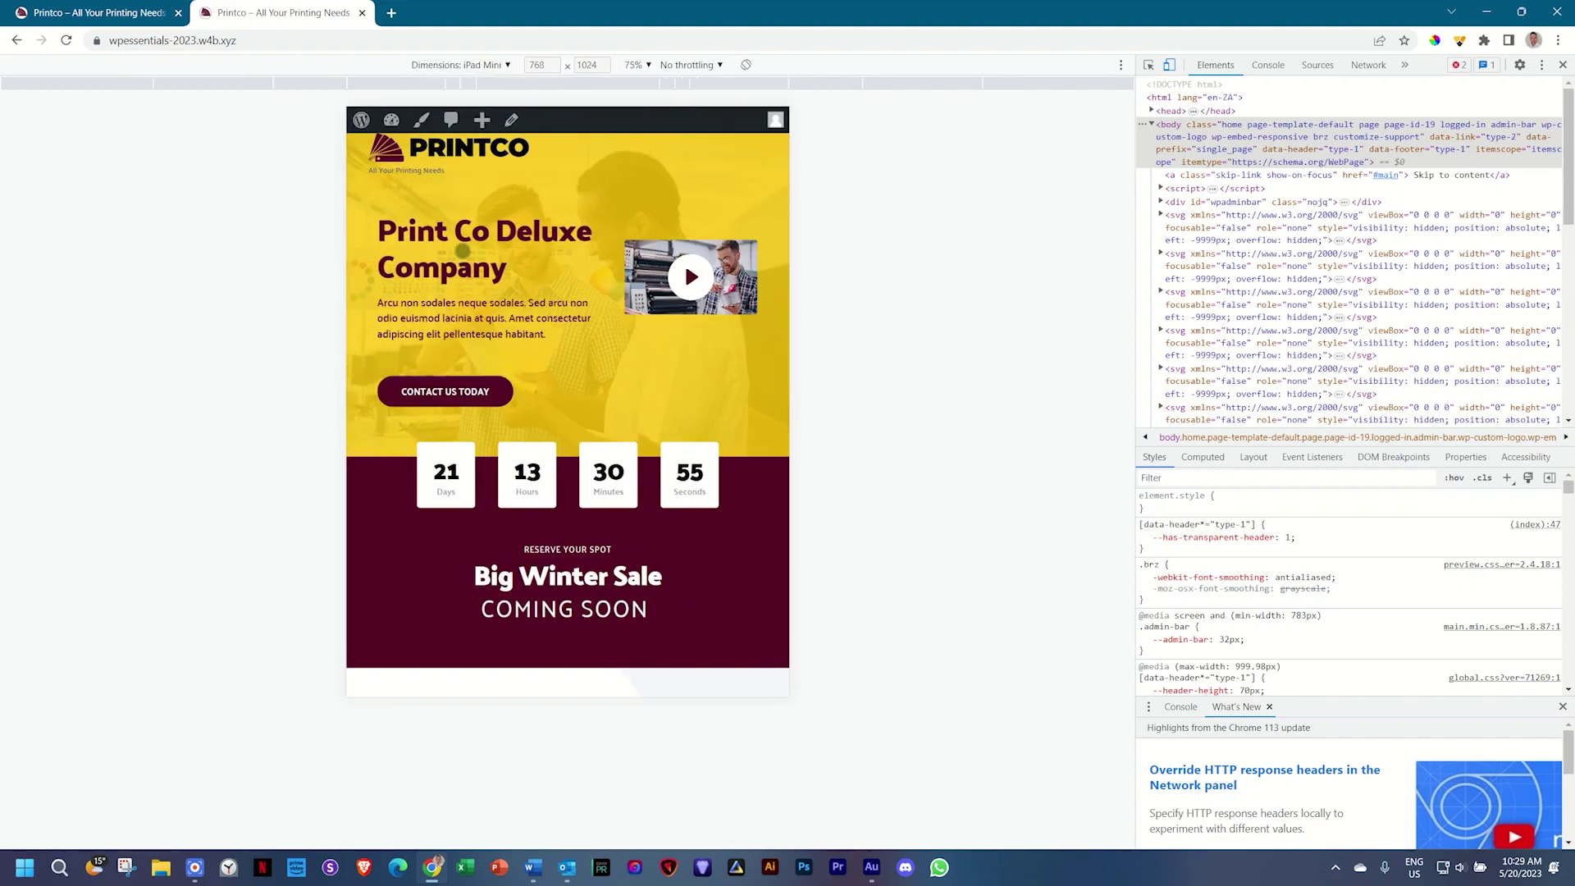
click(483, 66)
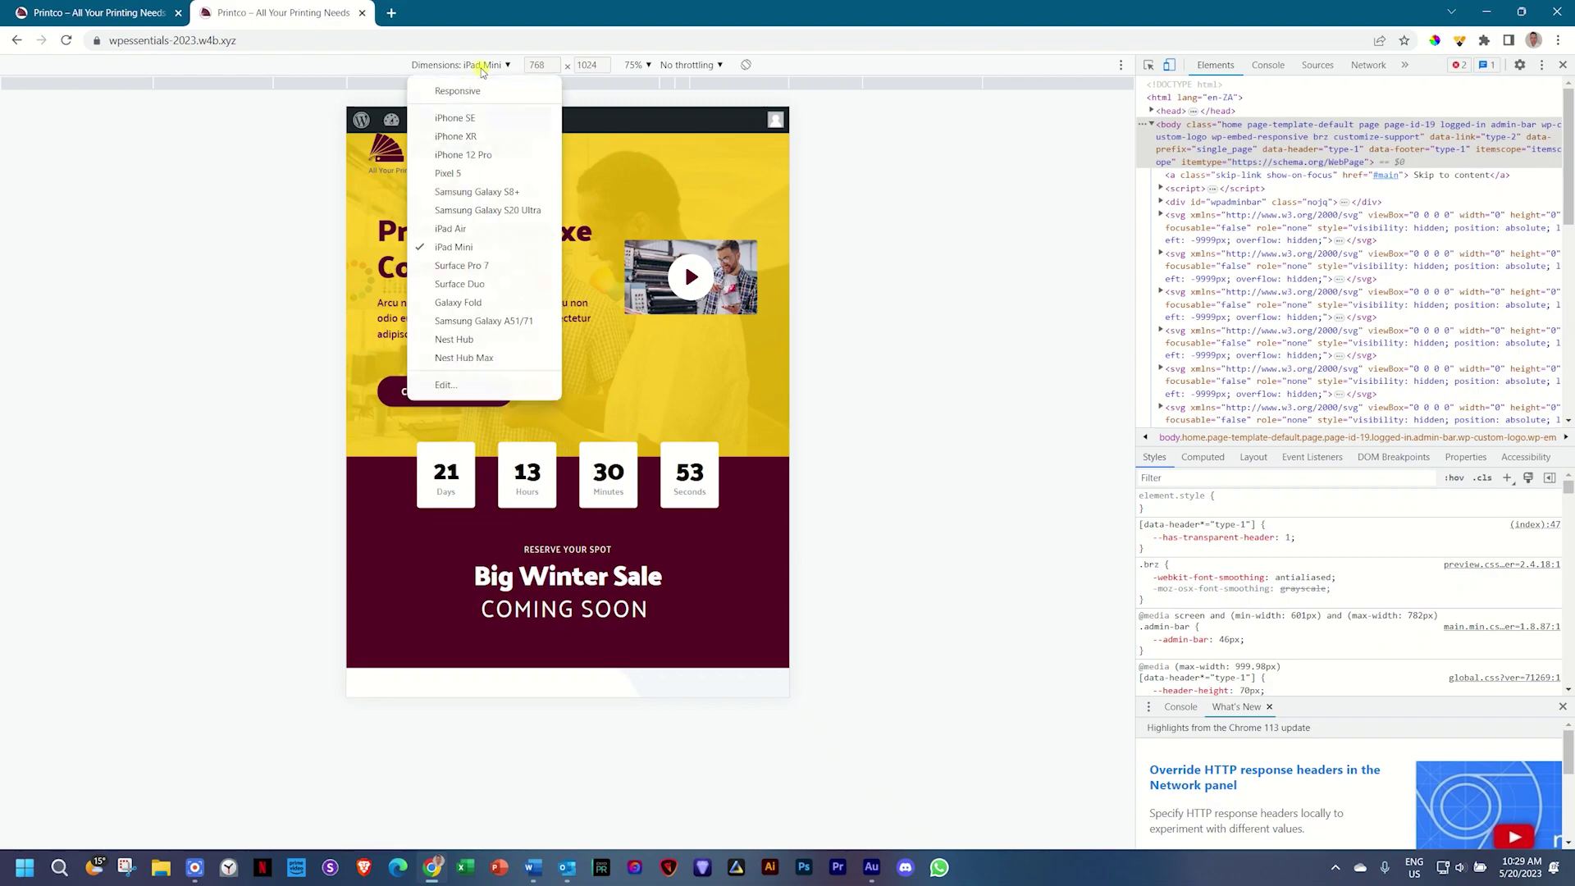
click(472, 340)
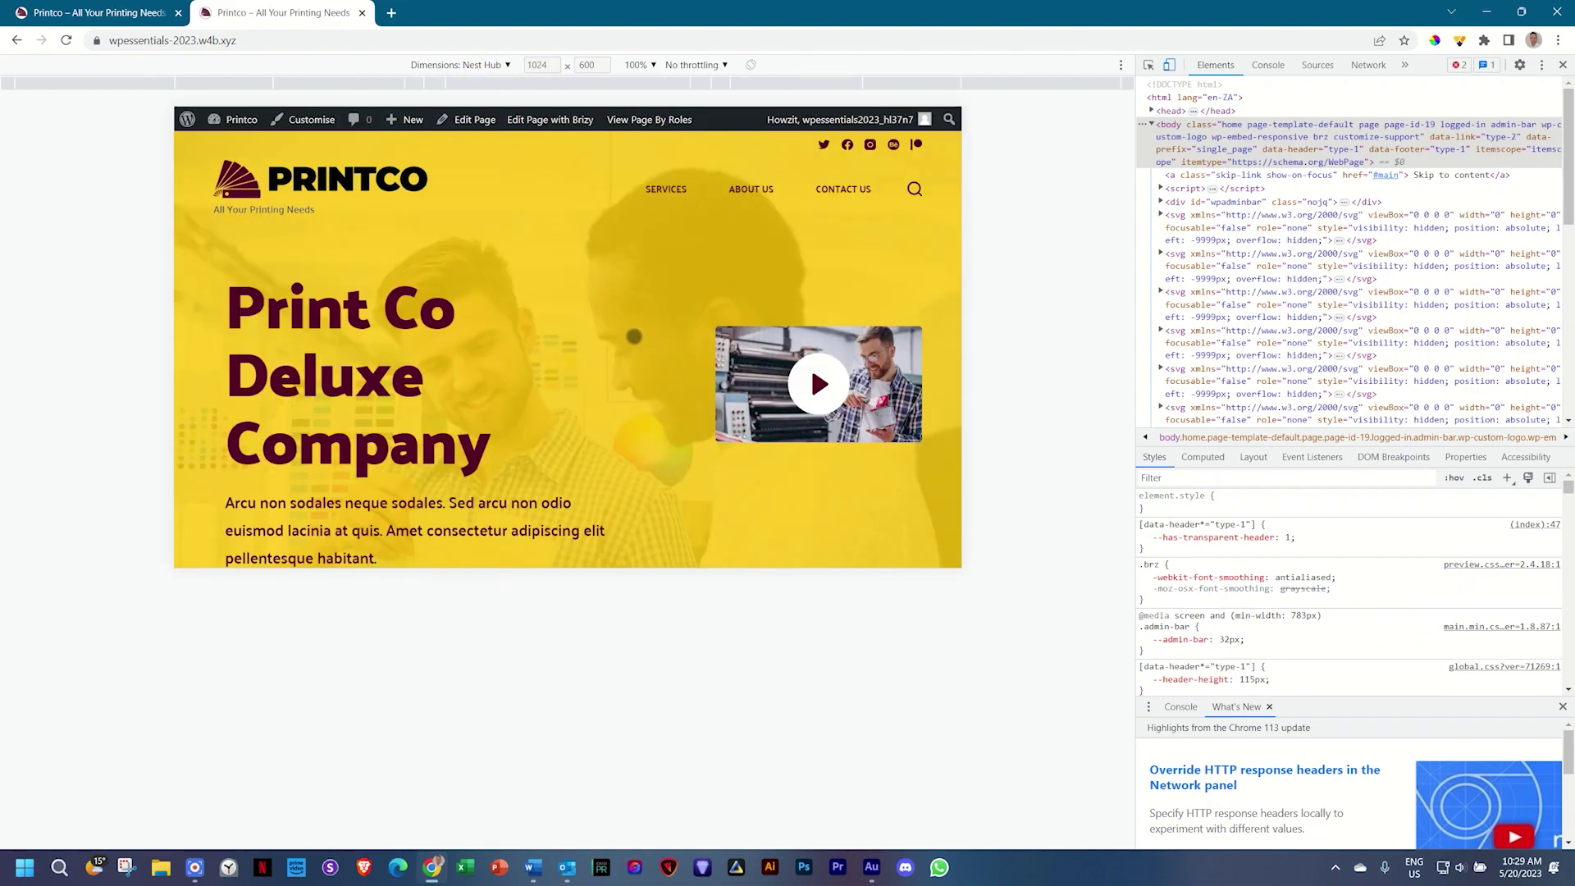
scroll(634, 336, down, 5)
scroll(634, 337, up, 4)
click(1169, 67)
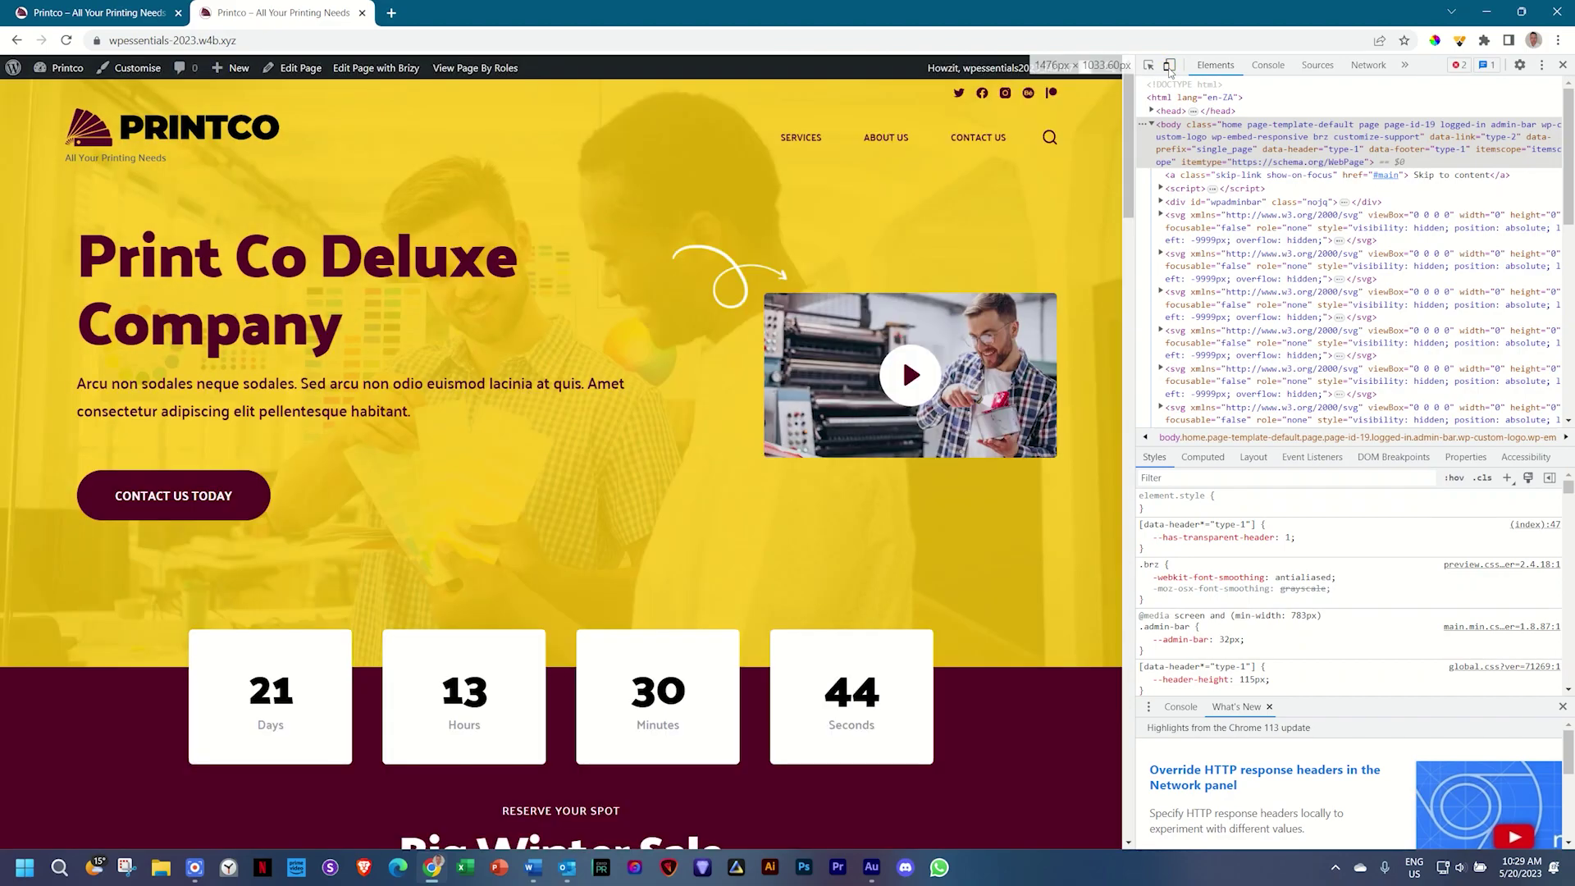
click(1169, 67)
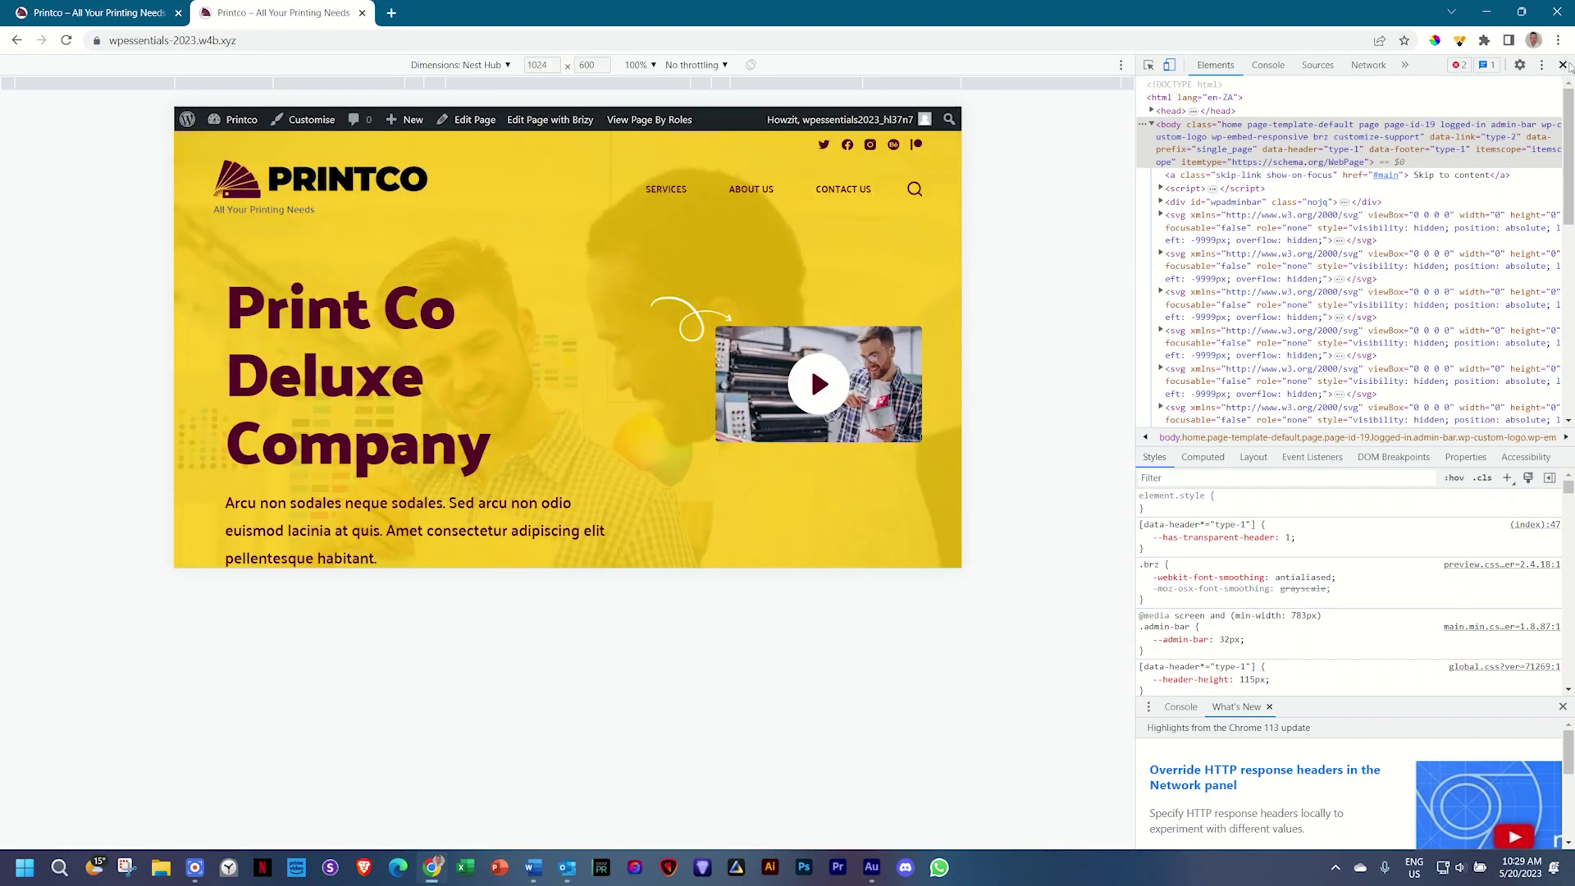
Close the developer tools and scroll the full-width Printco home page to check the header.
click(1564, 66)
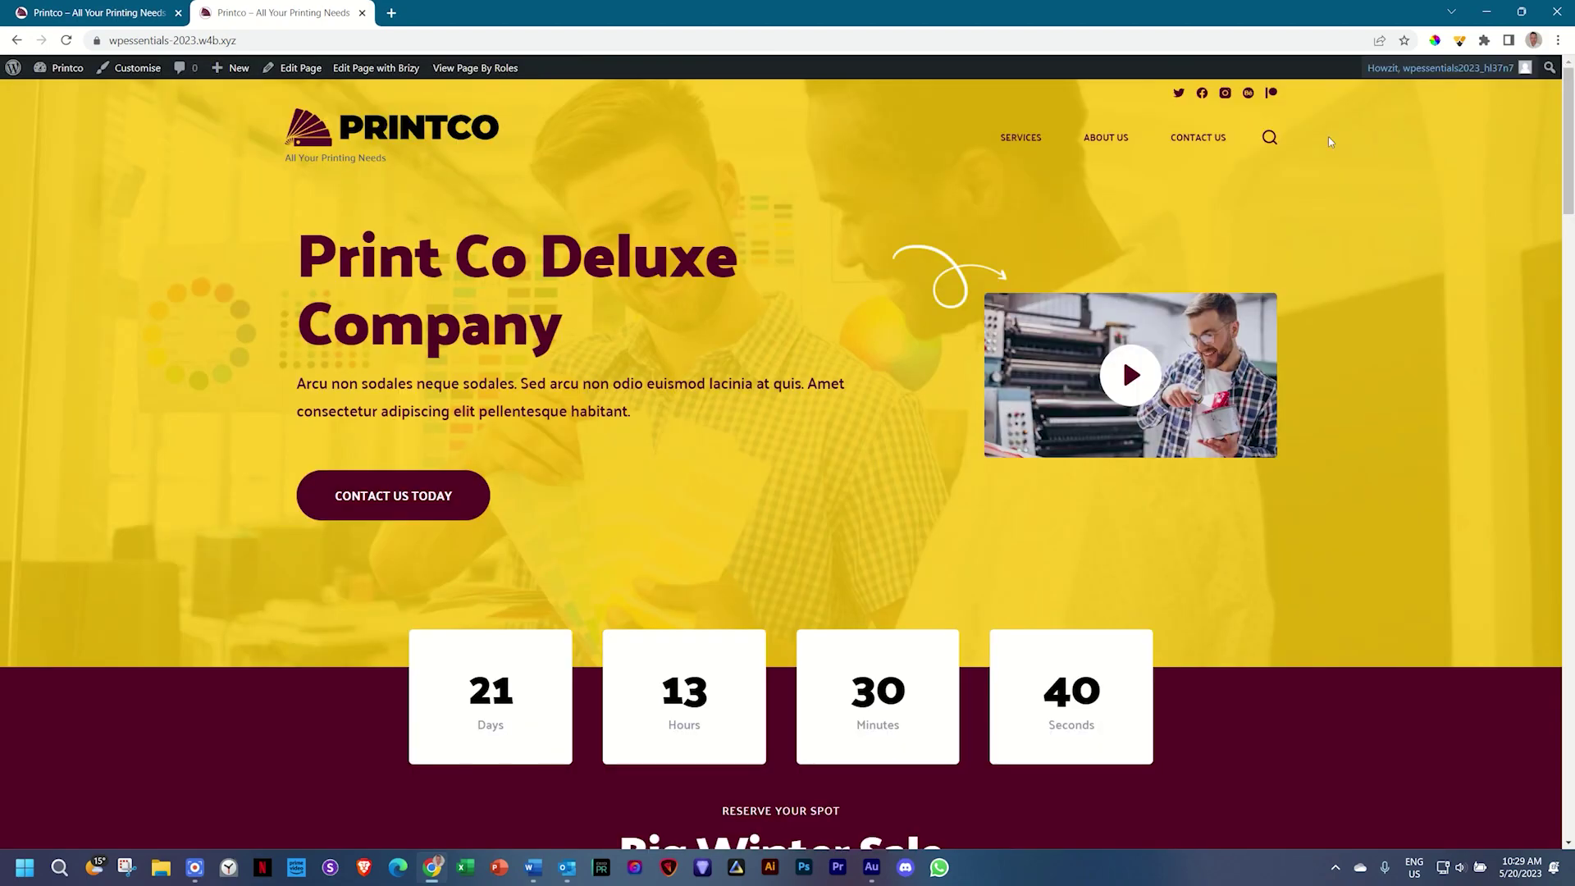
scroll(925, 309, down, 12)
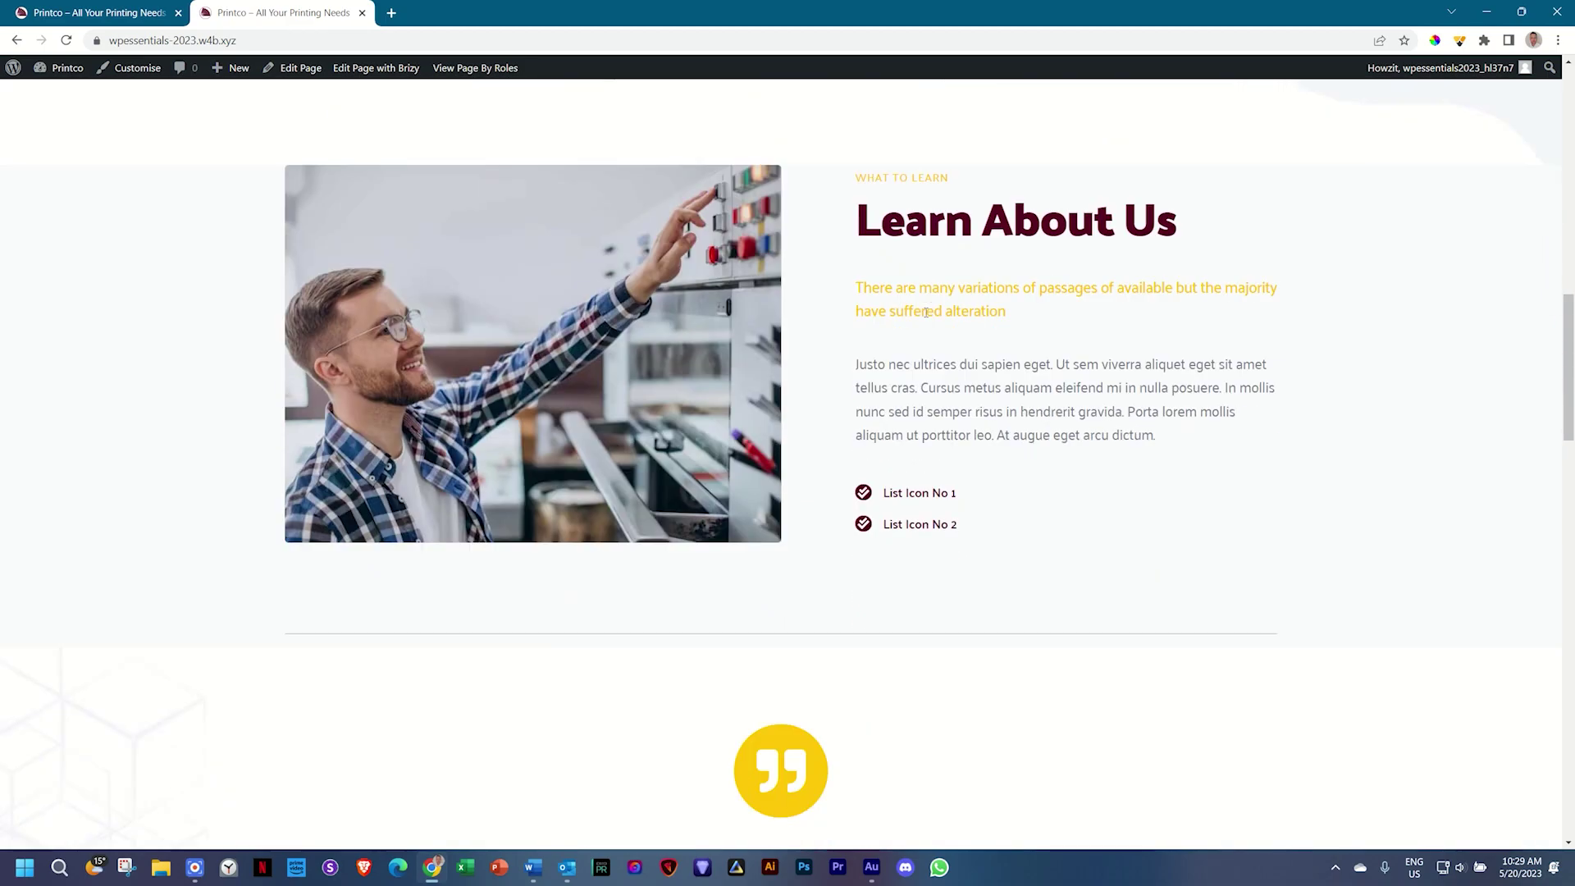
scroll(932, 342, up, 12)
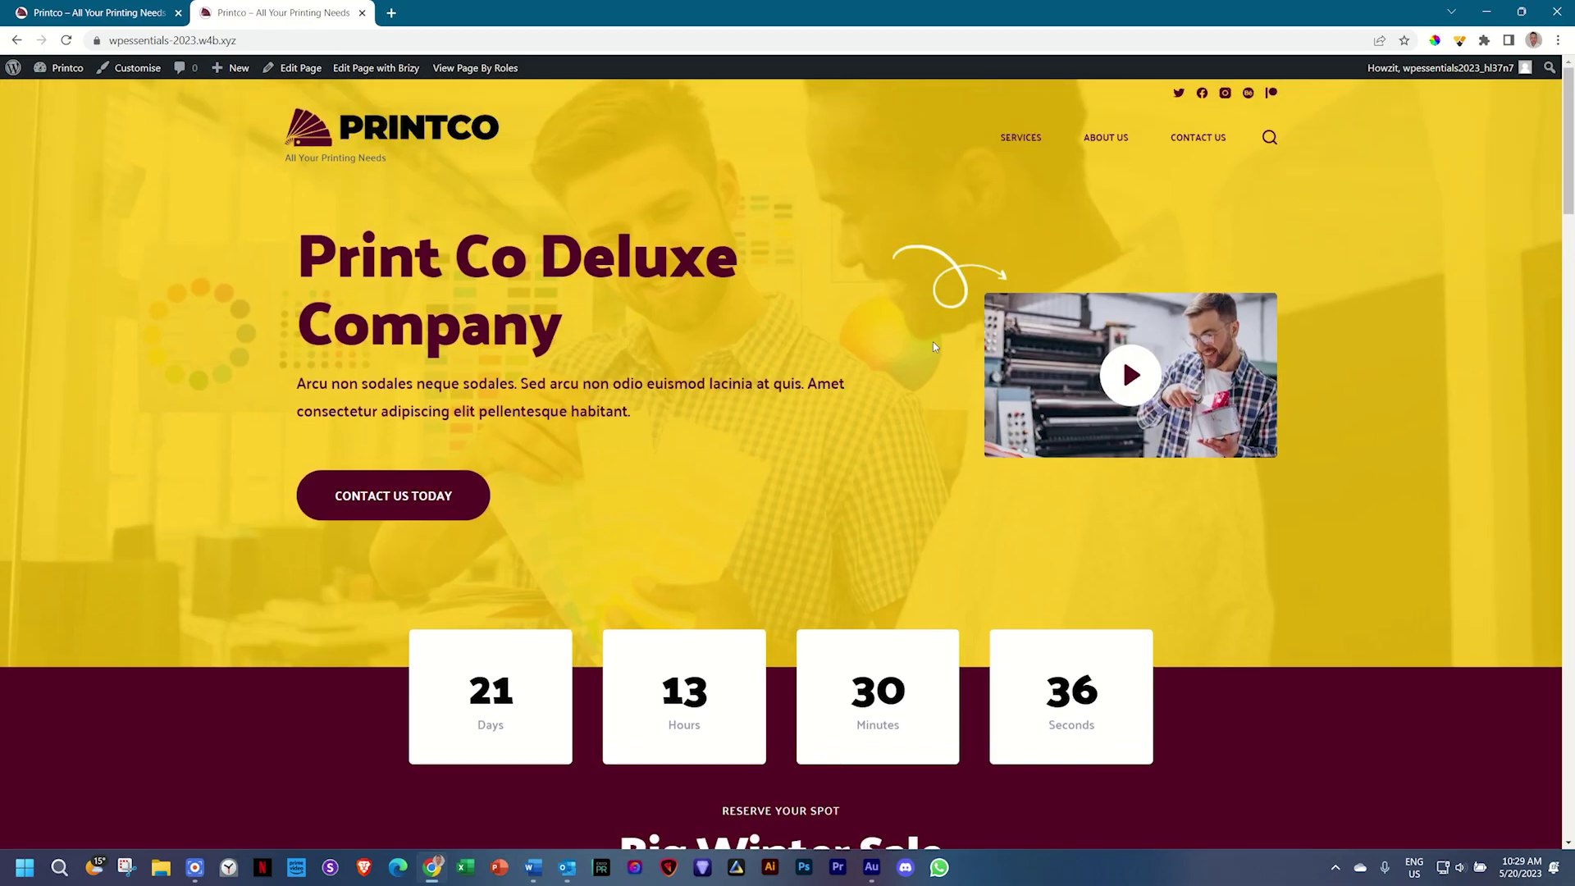